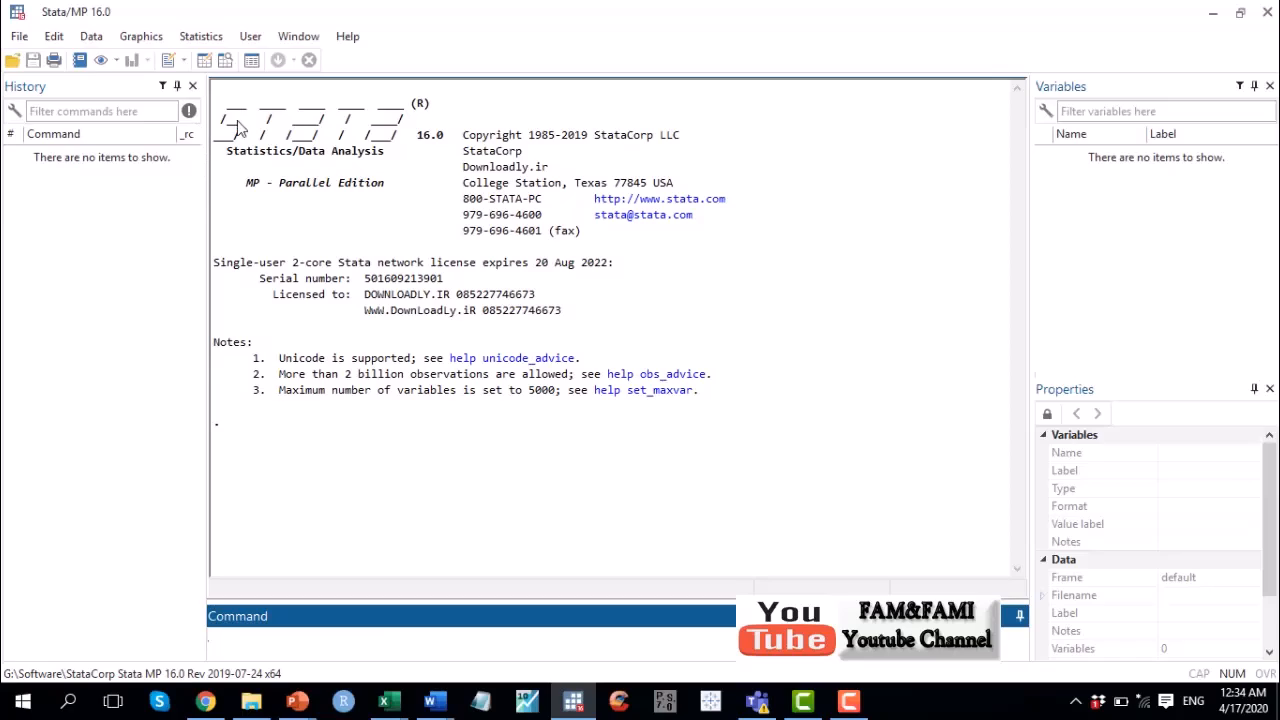
drag(240, 128, 617, 453)
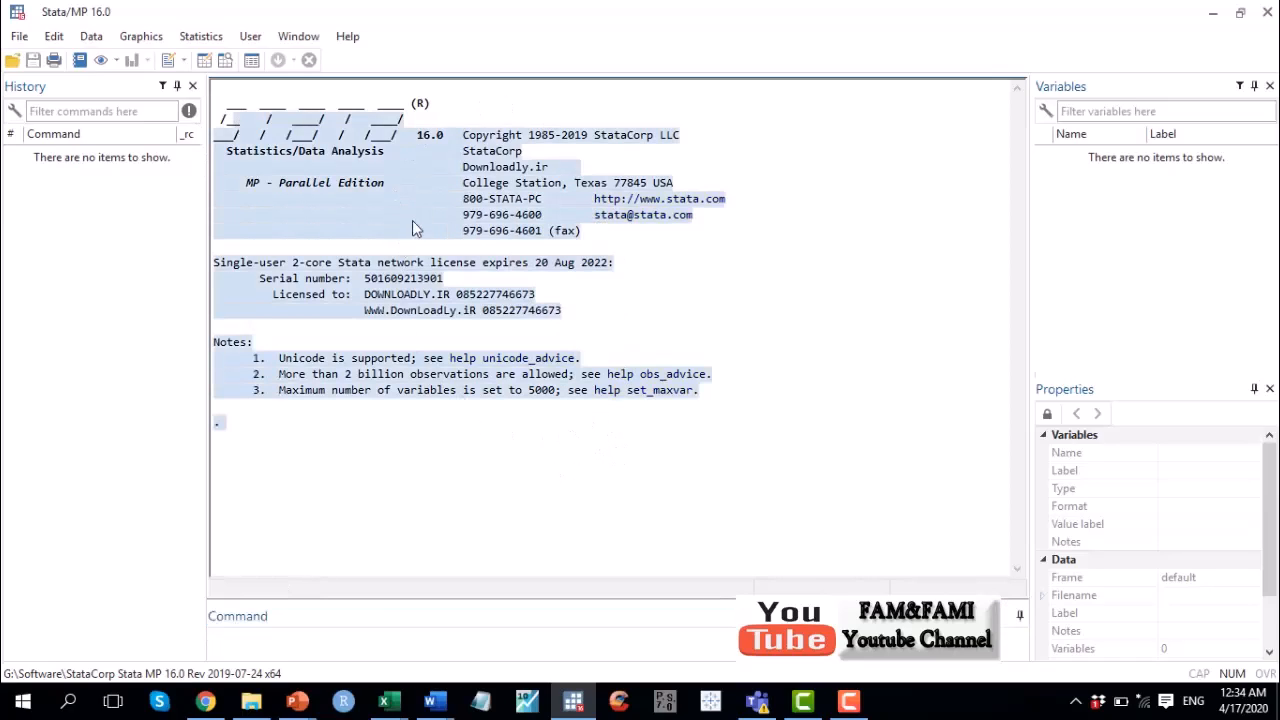
click(400, 644)
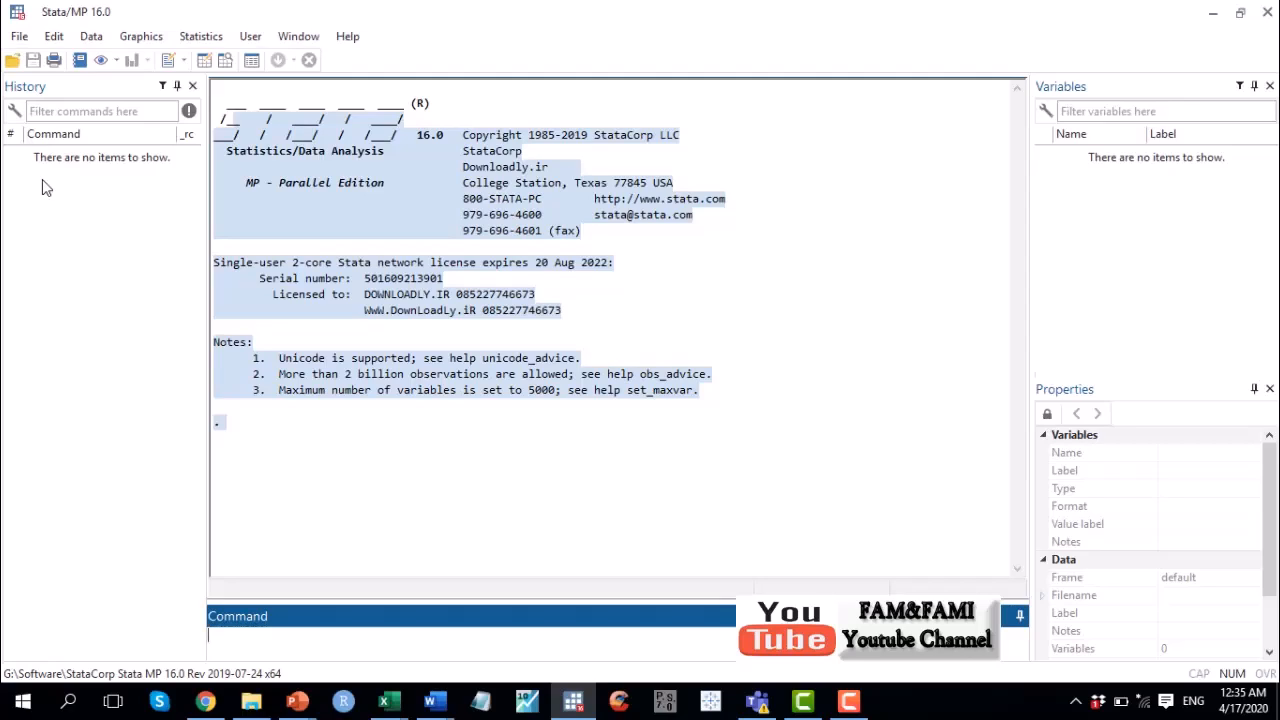
click(20, 38)
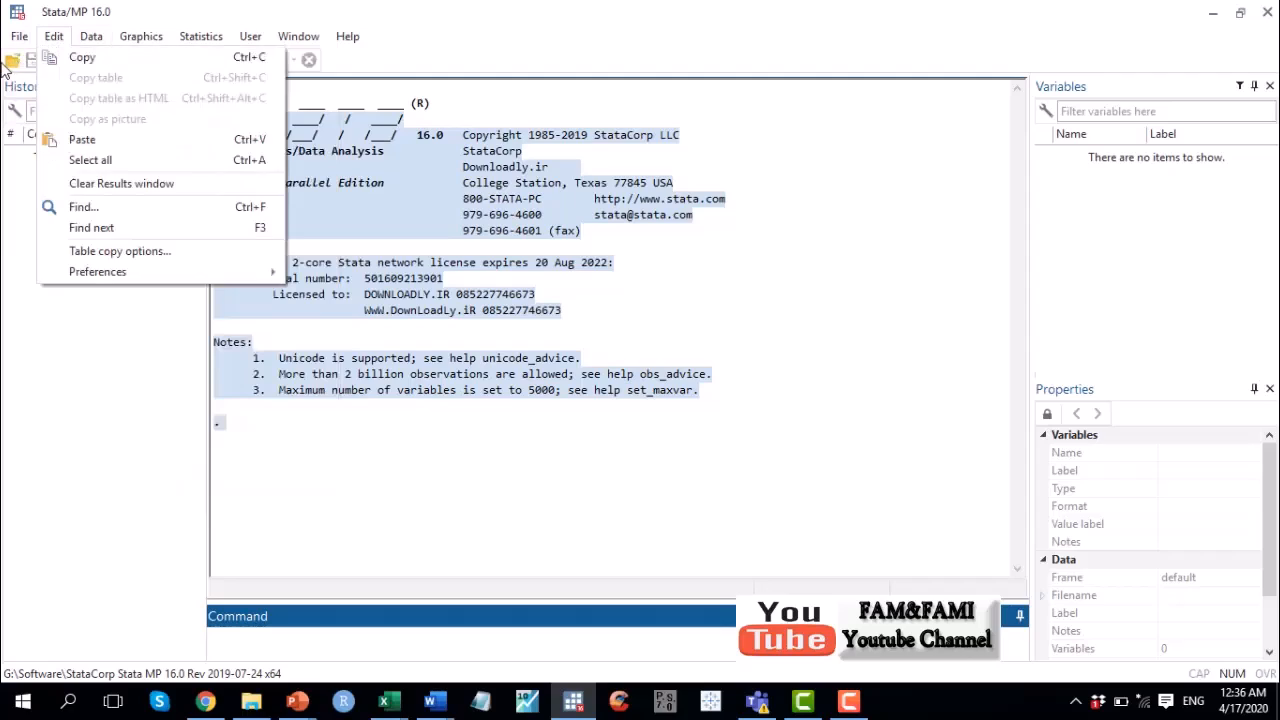
click(461, 20)
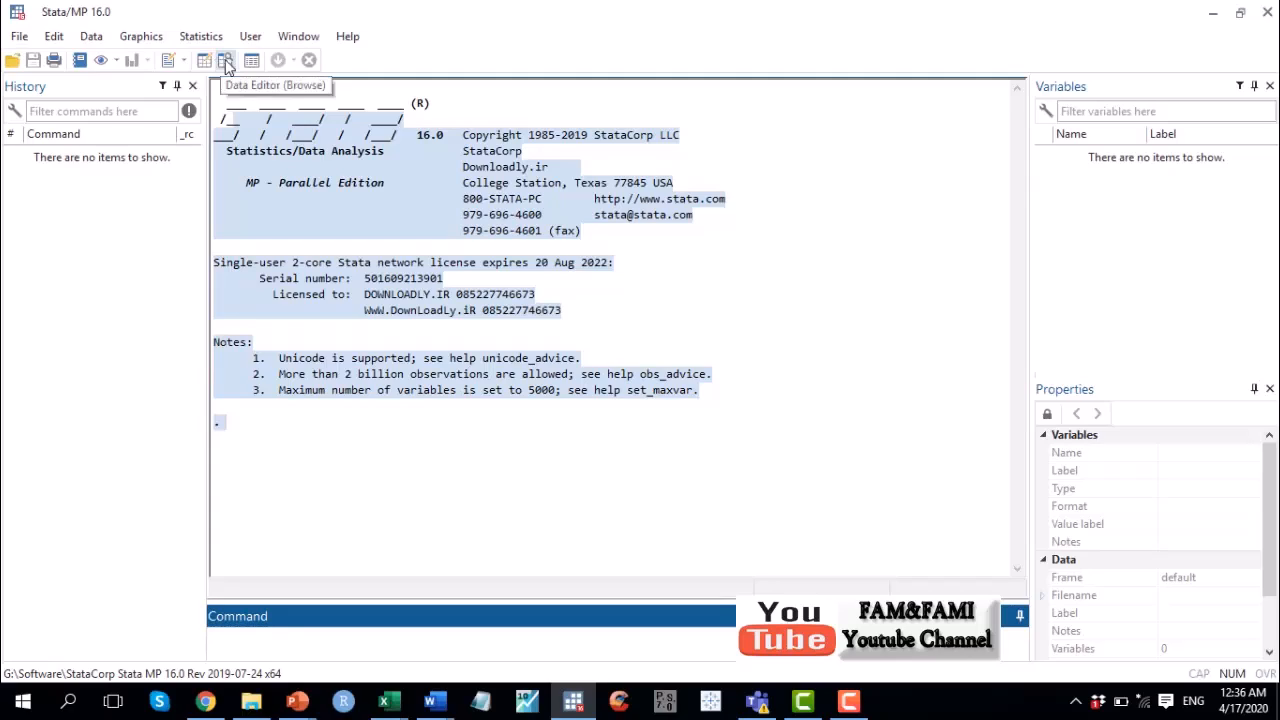
click(337, 435)
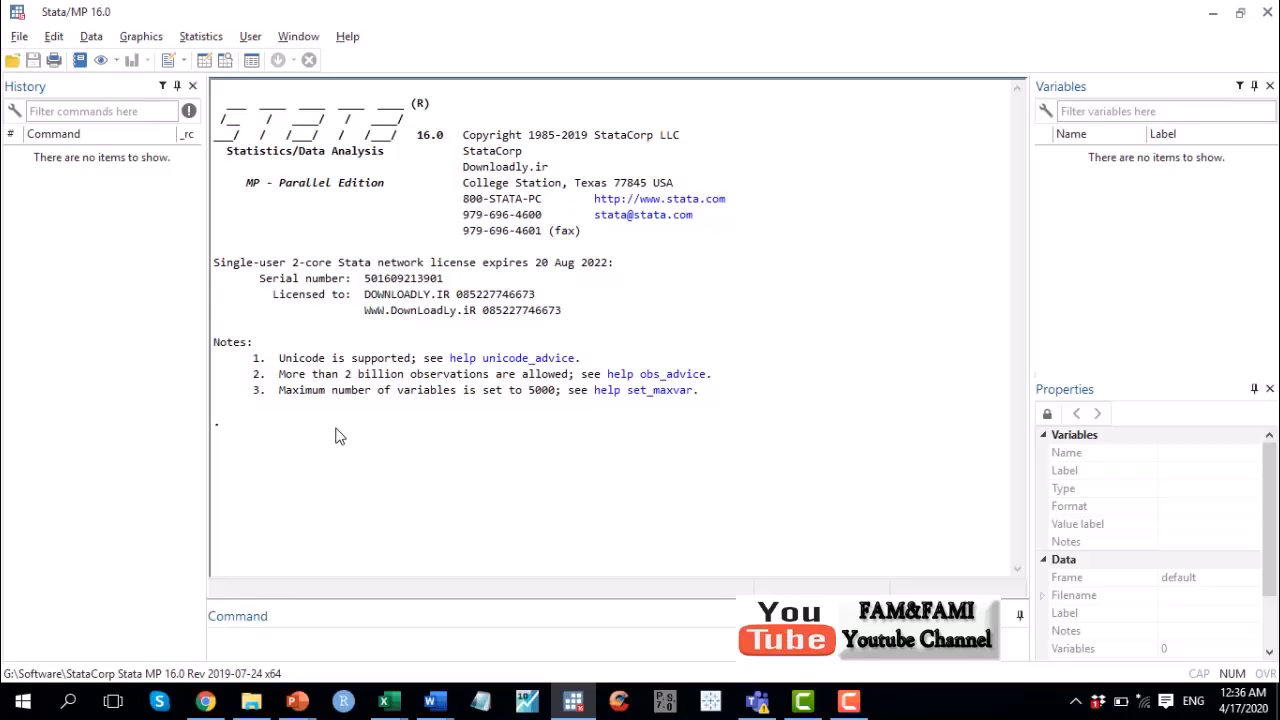
Step: Switch to the random numbers workbook in Excel and open the "Estimating MultipleReg in Excel" worksheet
key(alt+Tab)
key(alt+Tab)
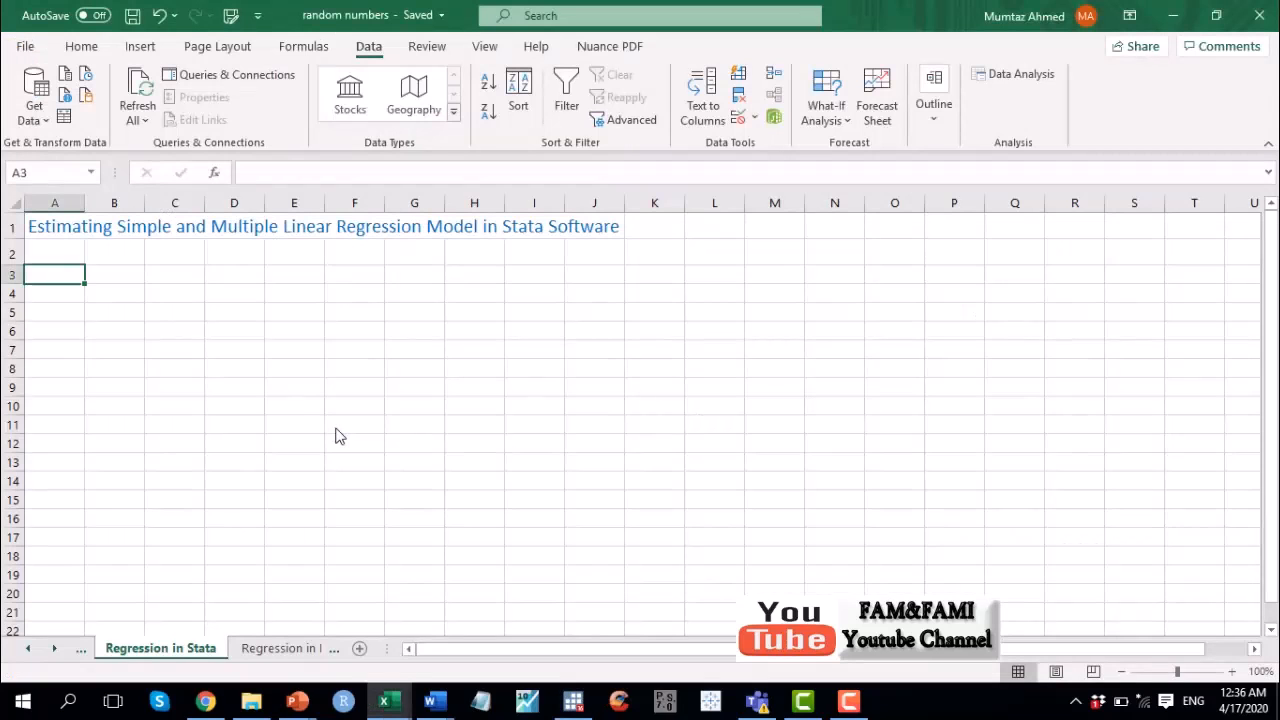
click(262, 650)
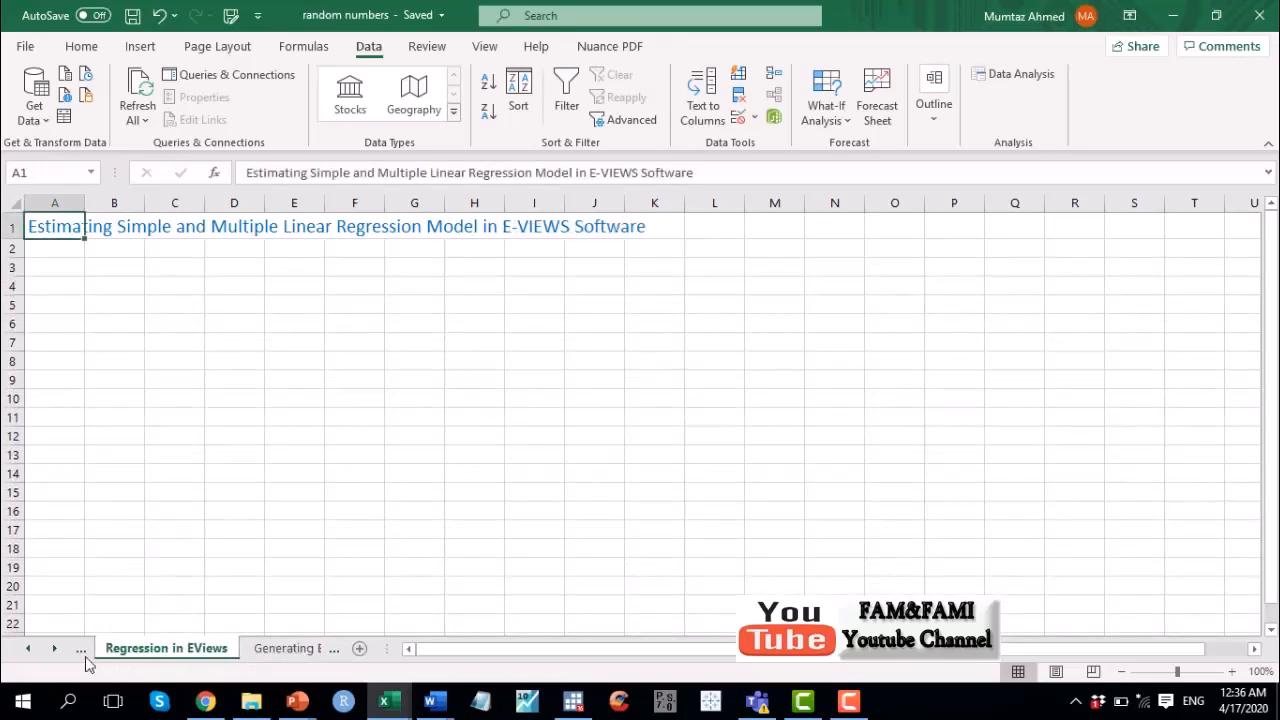
click(27, 650)
click(27, 650)
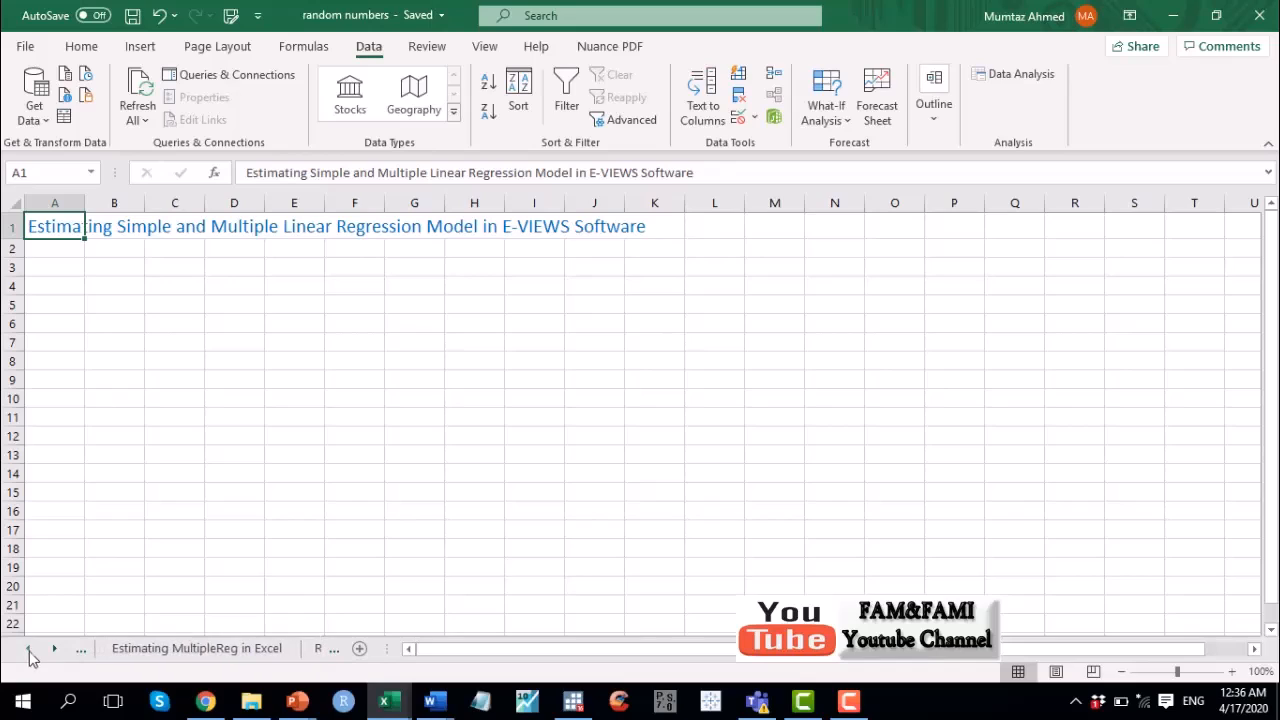
click(180, 649)
Step: Copy the Y, X1 and X2 data with its header row, range A5:C15
click(99, 351)
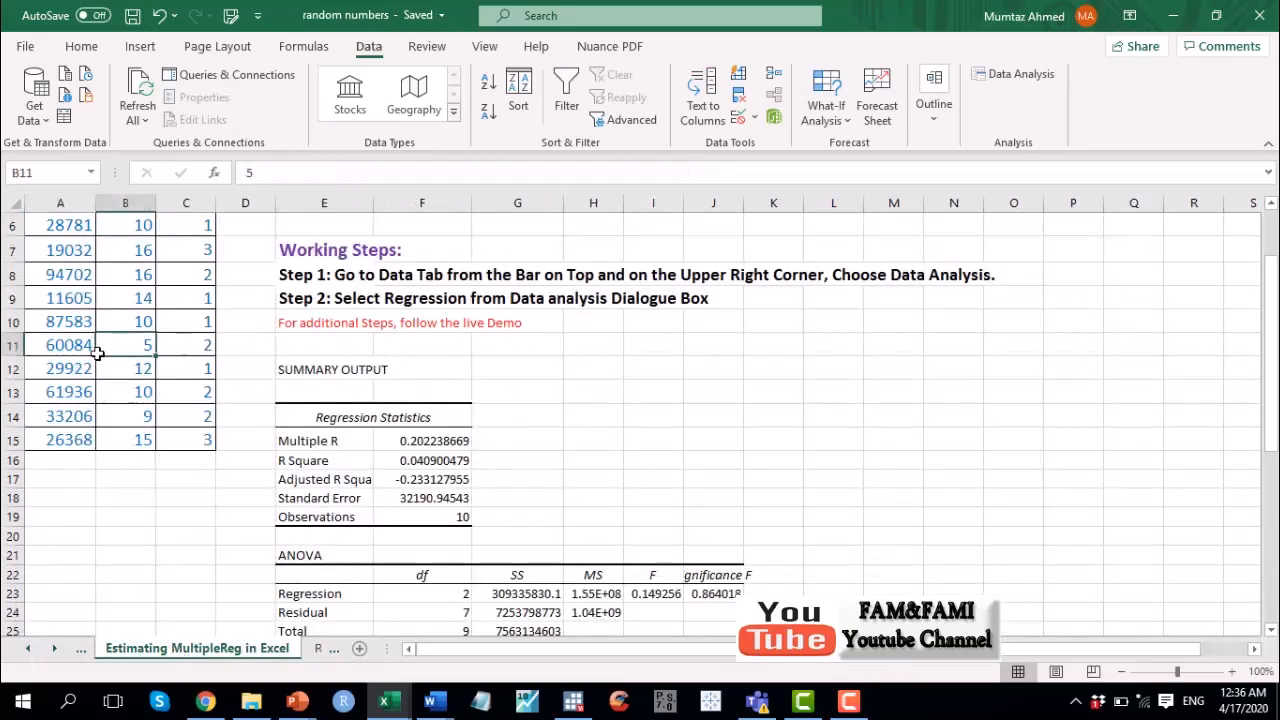
scroll(97, 352, up, 1)
key(ctrl+Home)
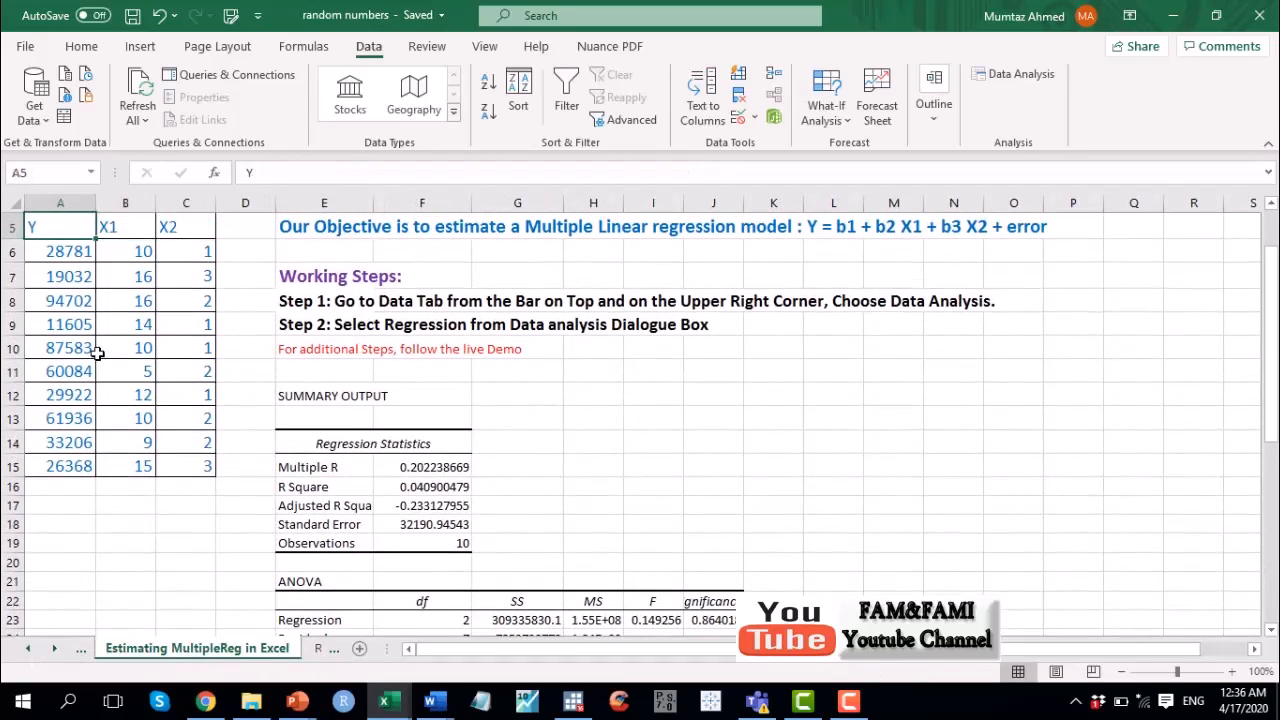
key(shift+Right)
key(shift+Right)
key(shift+Down)
key(ctrl+shift+Down)
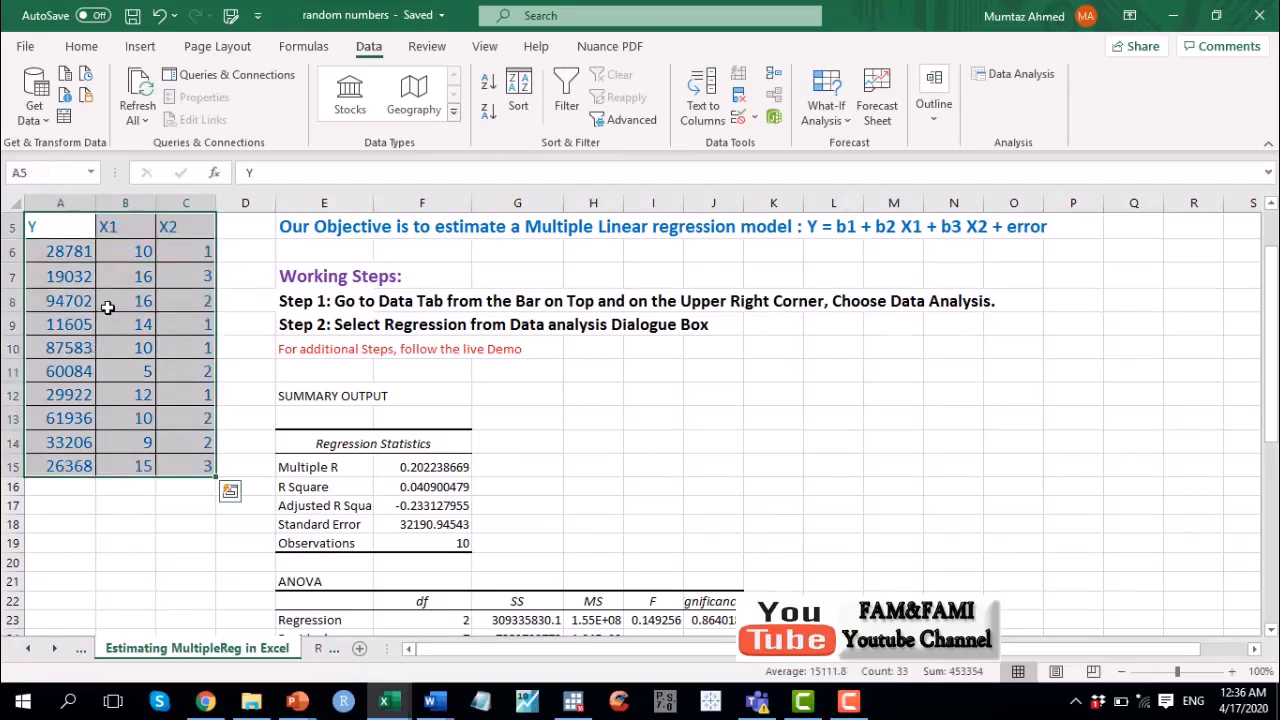
right_click(107, 307)
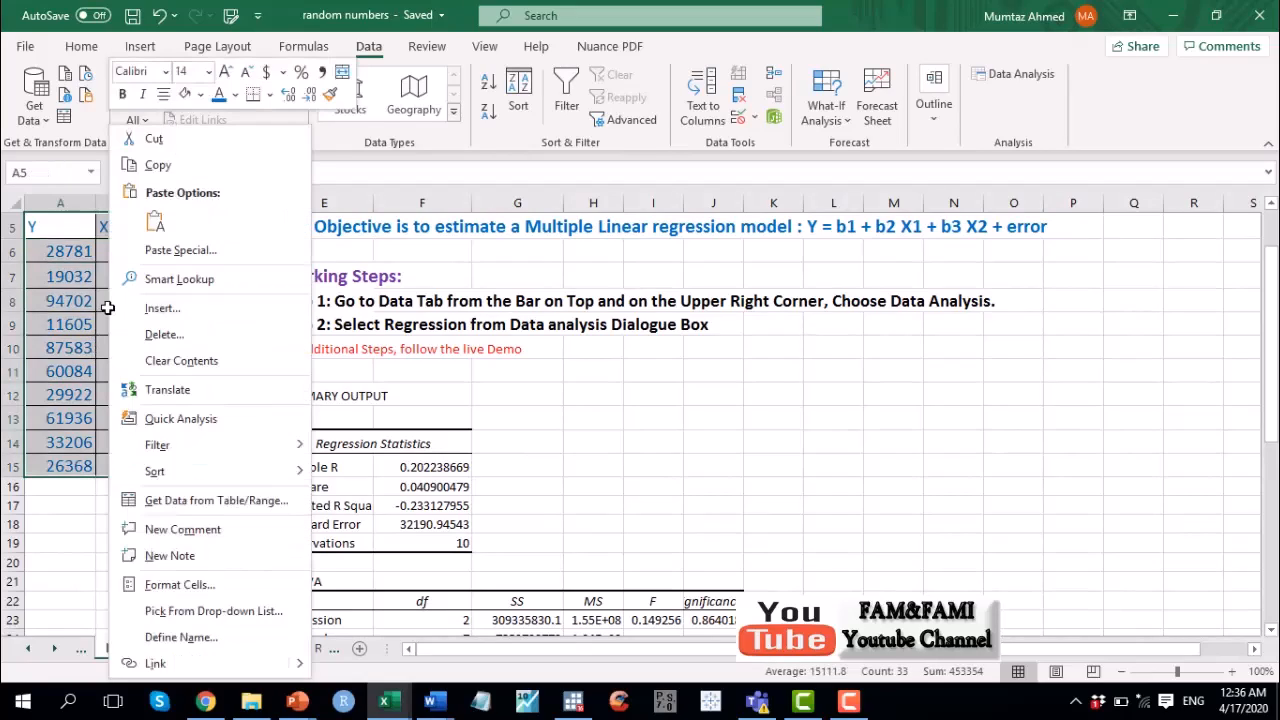
click(158, 165)
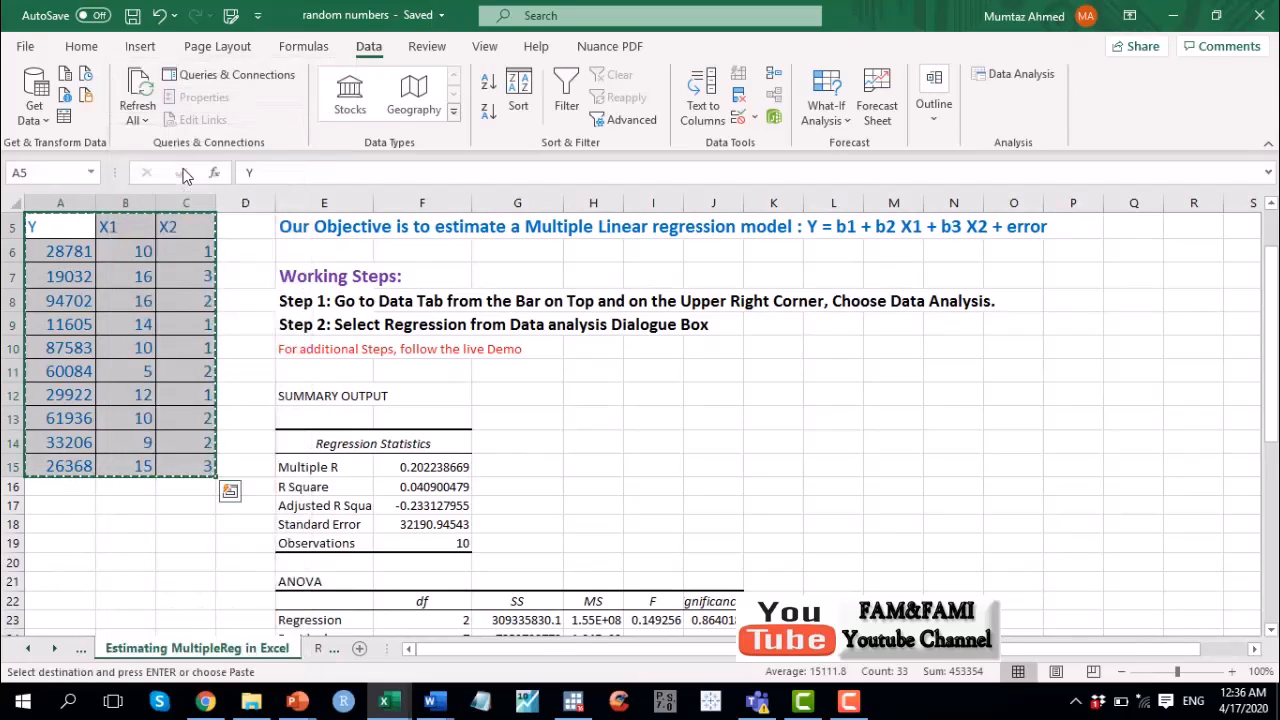
Step: Switch to Stata and open the Data Editor in Edit mode
key(alt+Tab)
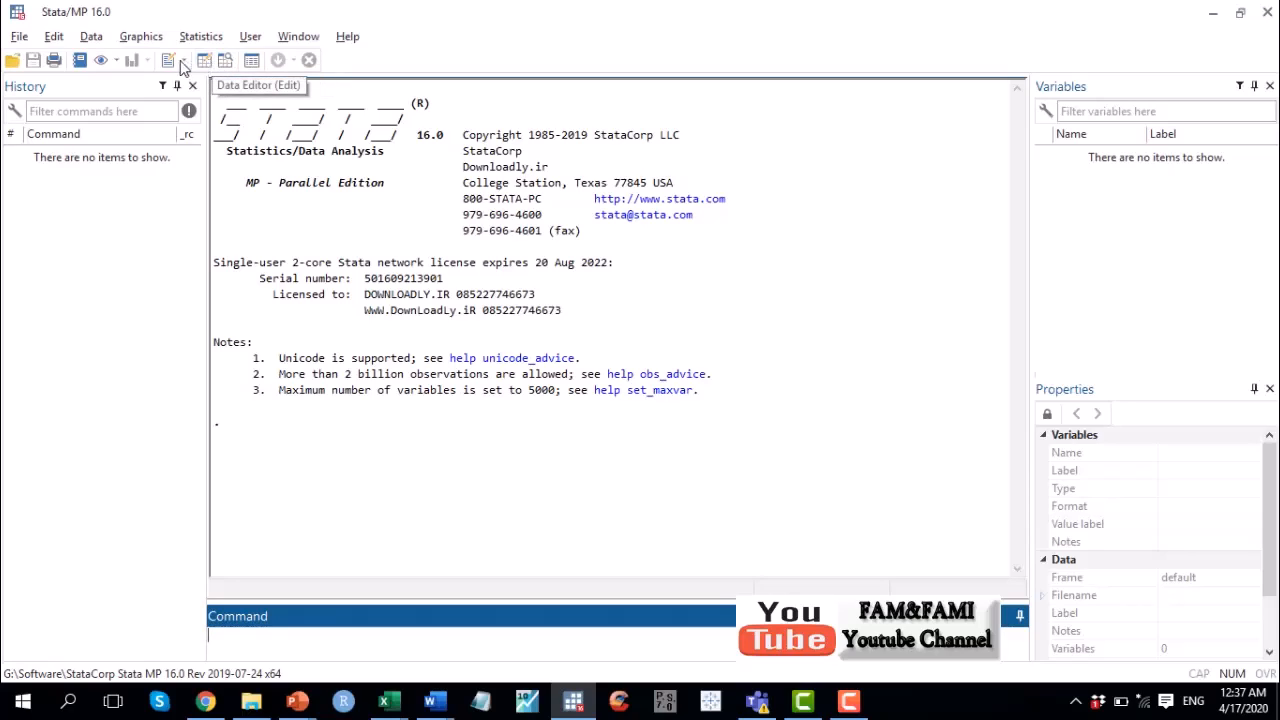
click(97, 43)
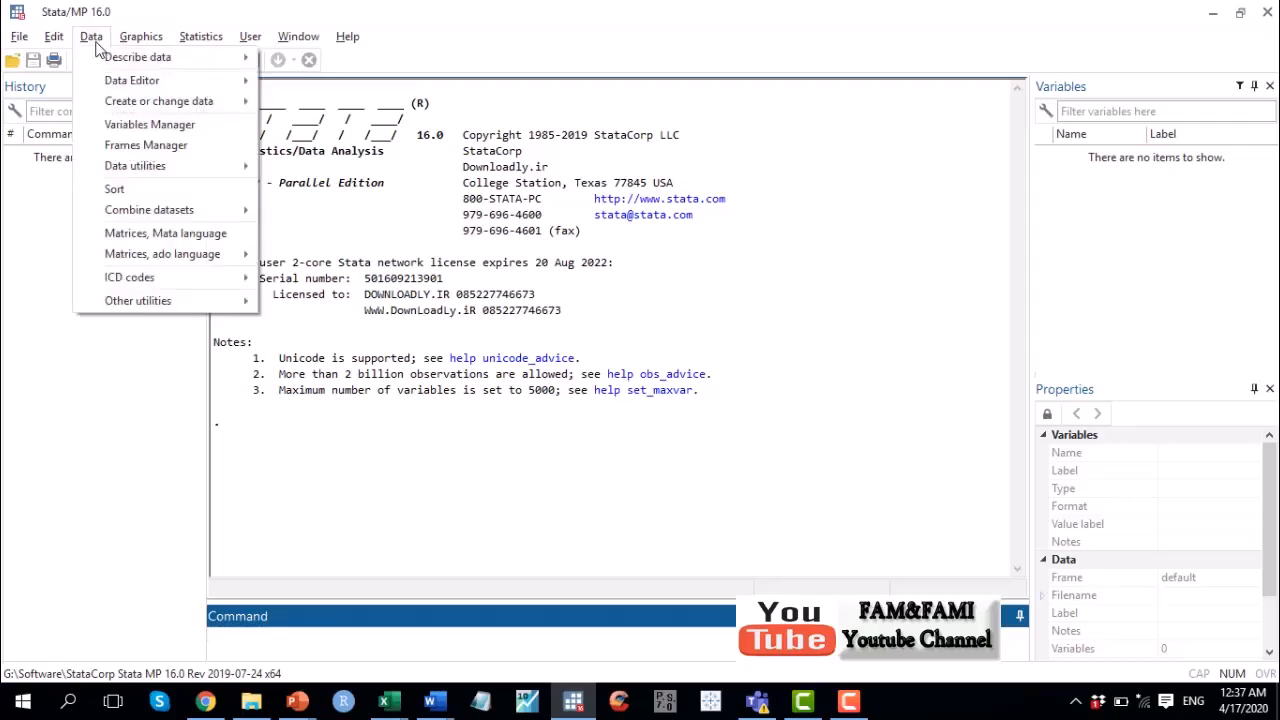
mouse_move(92, 52)
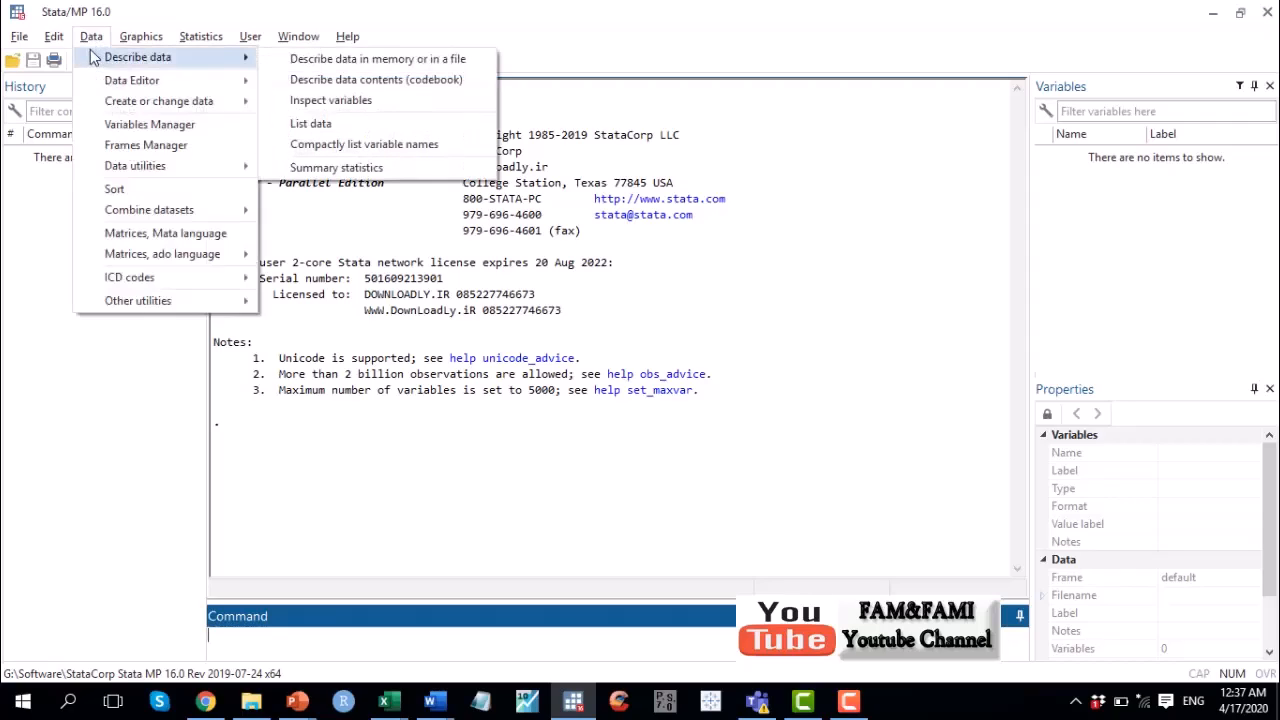
mouse_move(125, 86)
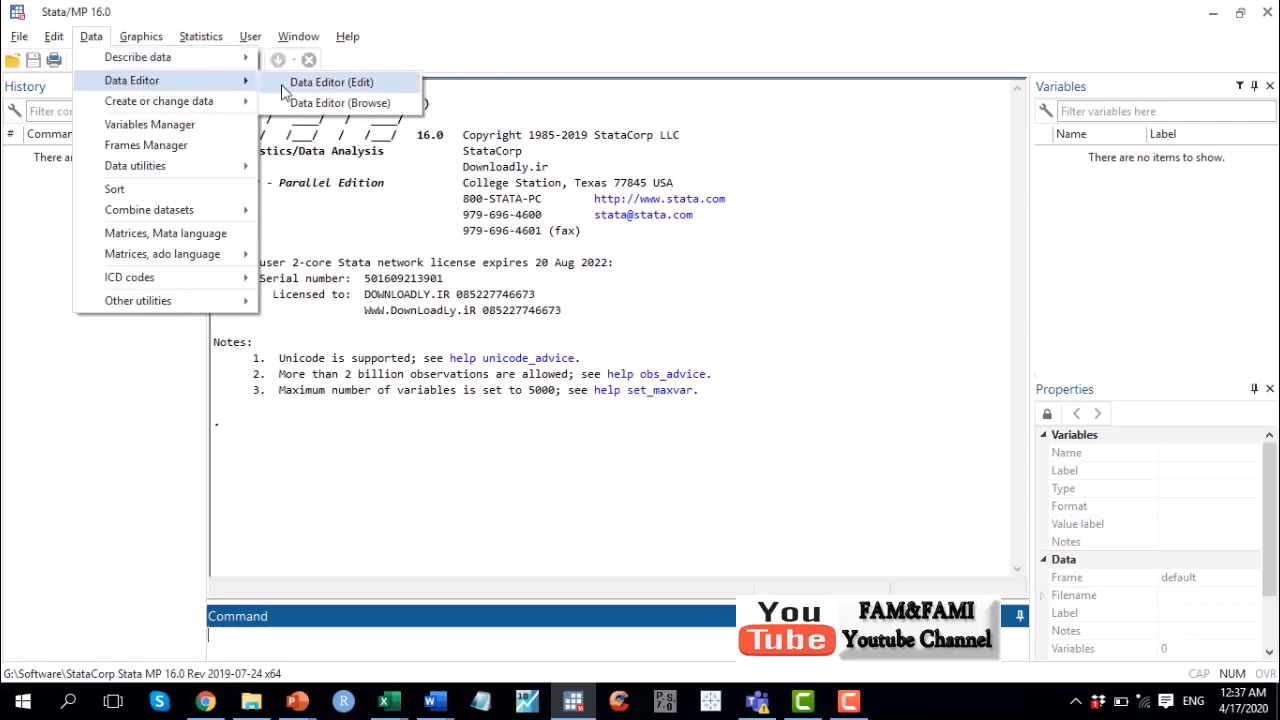
click(370, 85)
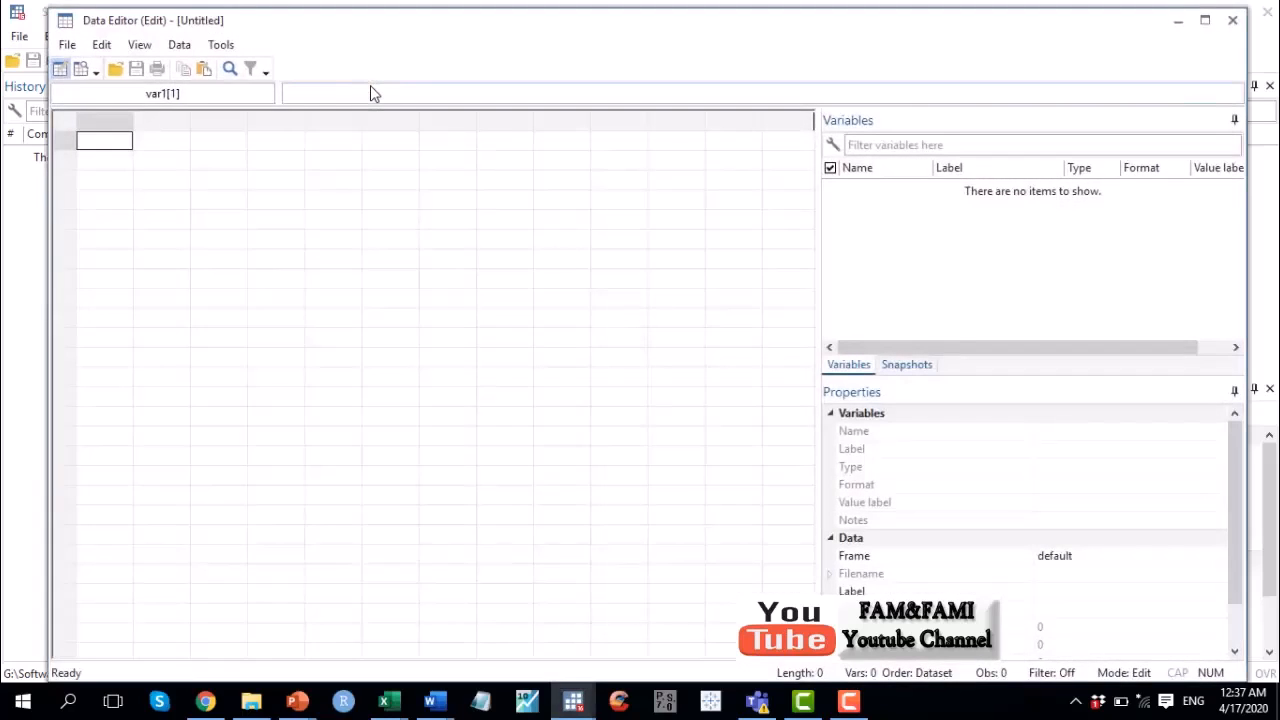
drag(434, 25, 418, 47)
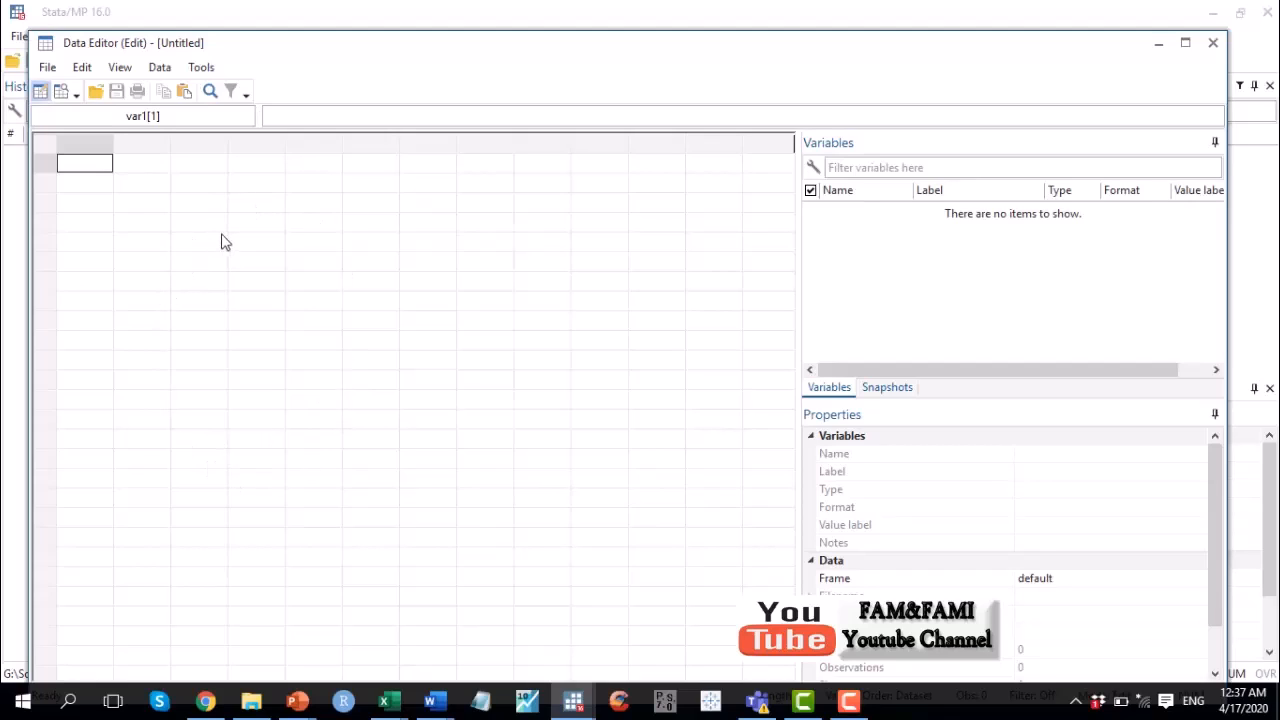
Step: Paste the copied Excel data into the first cell of the empty Data Editor grid
right_click(76, 169)
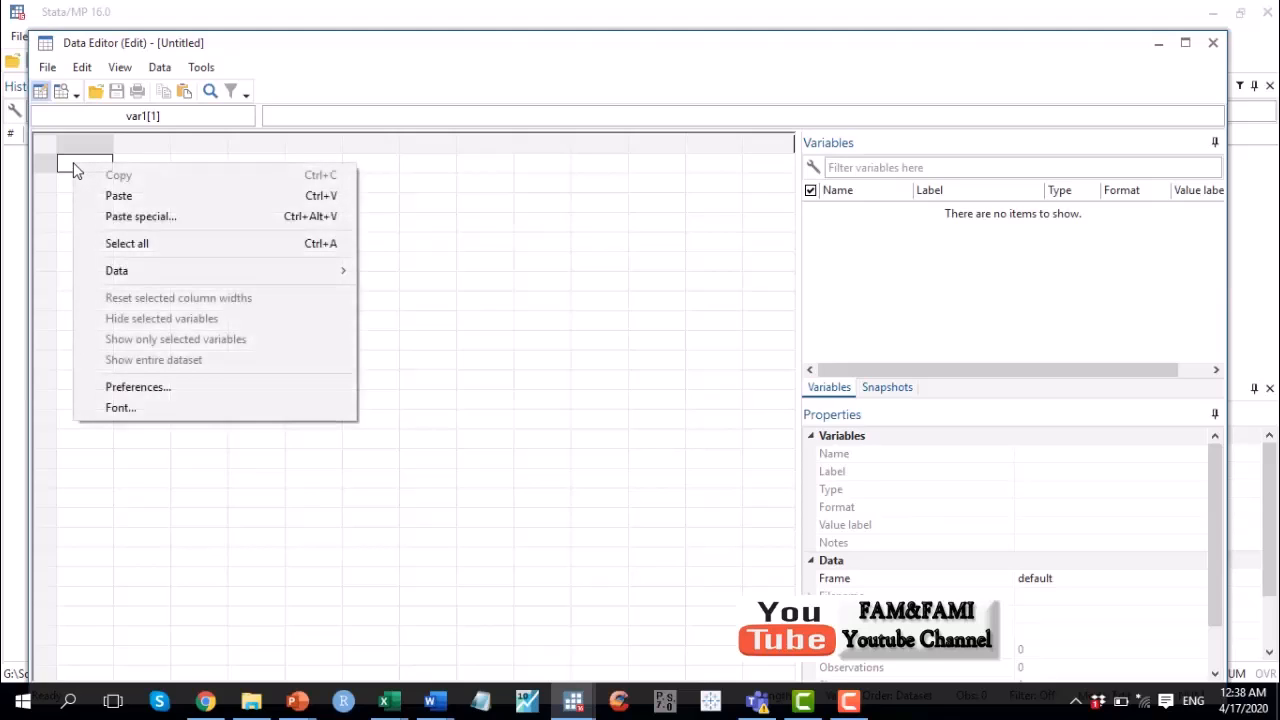
click(128, 200)
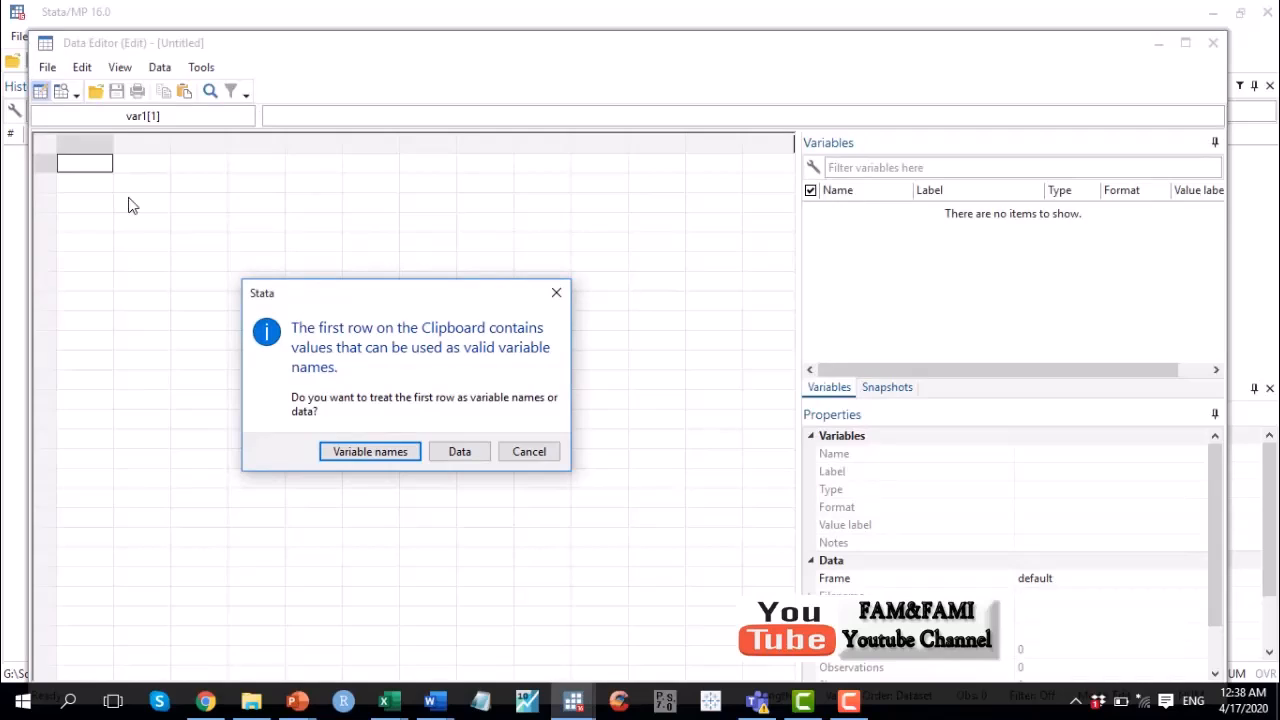
drag(363, 294, 346, 220)
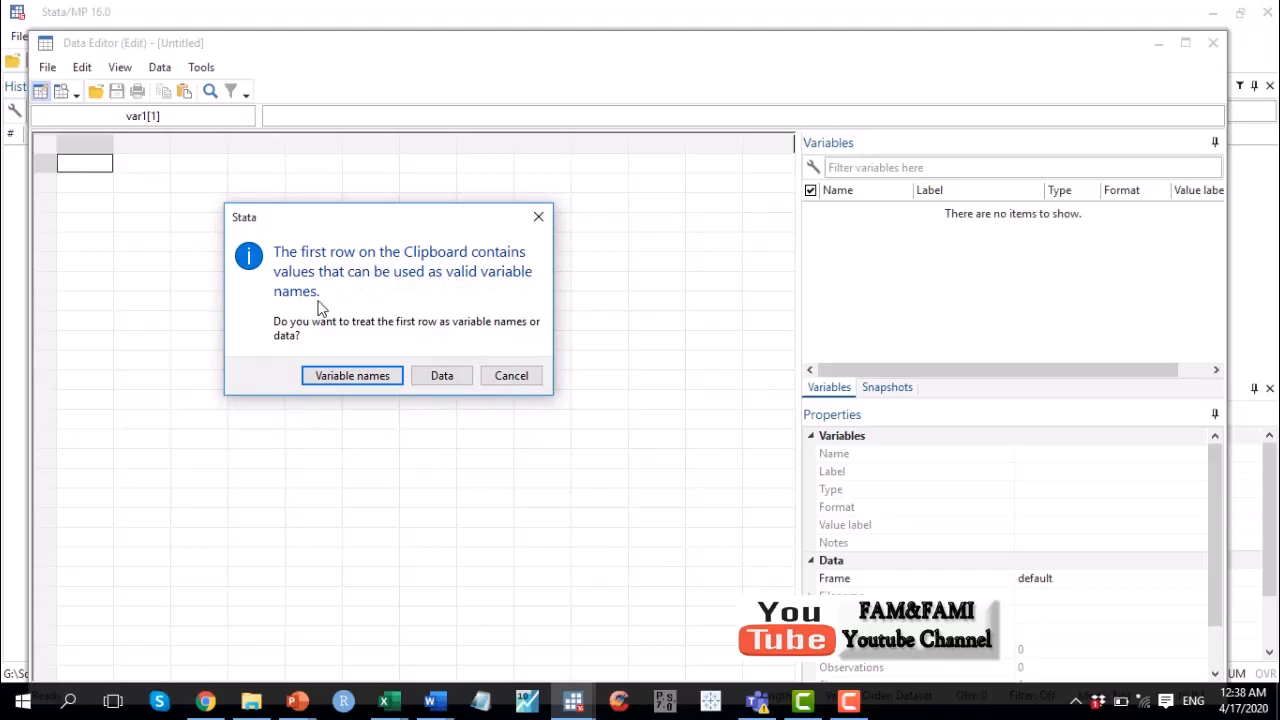
Step: Check the header row Y, X1, X2 of the copied range in Excel, and return to Stata's Data Editor
key(alt+Tab)
key(alt+Tab)
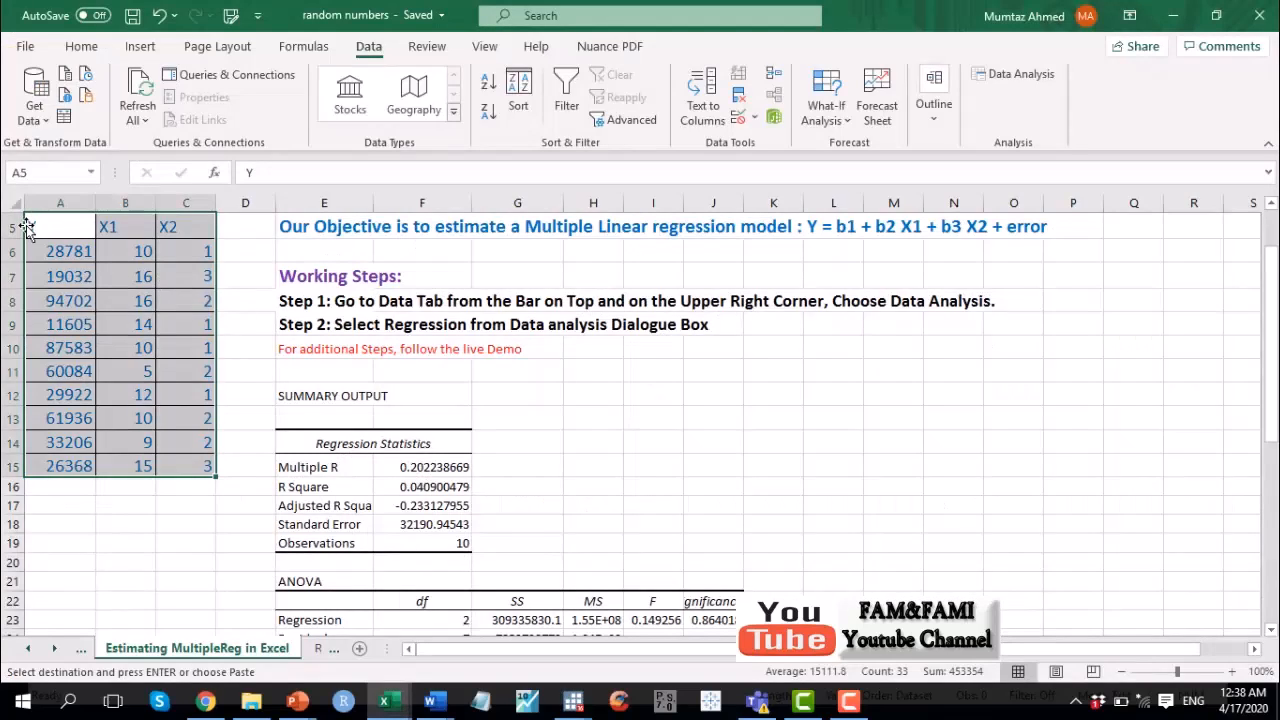
click(41, 227)
key(shift+Right)
key(shift+Right)
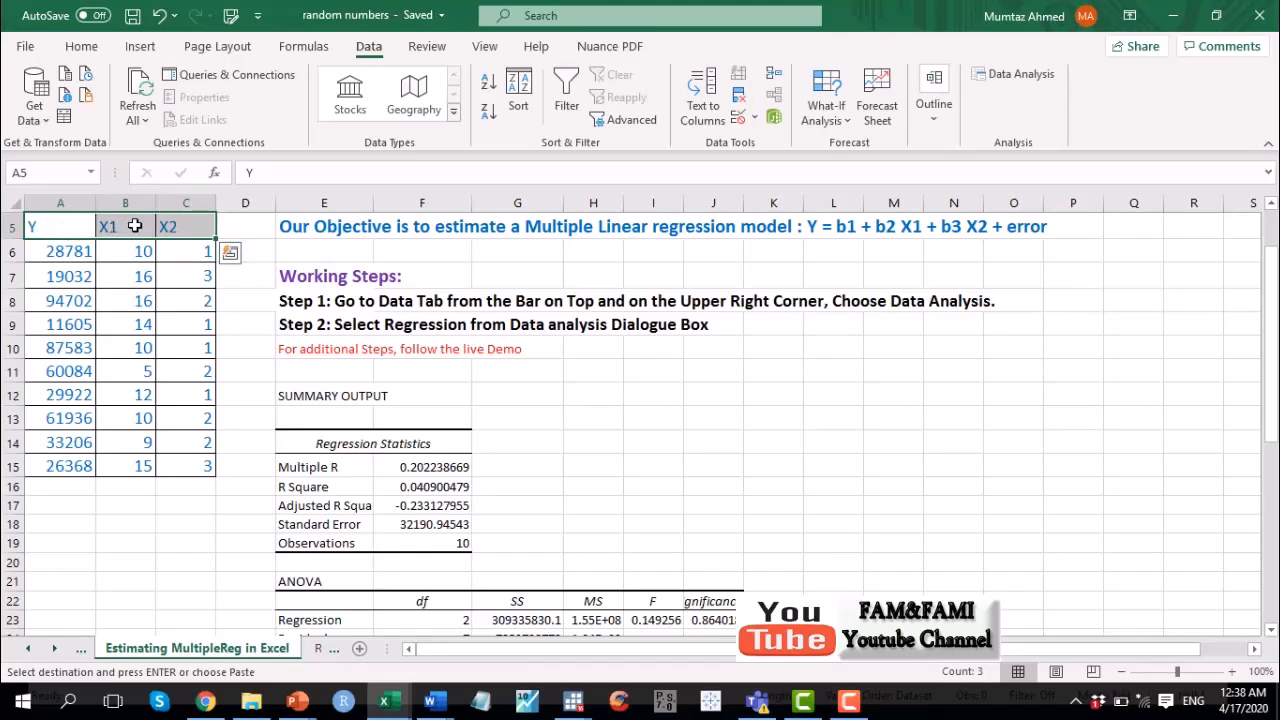
key(alt+Tab)
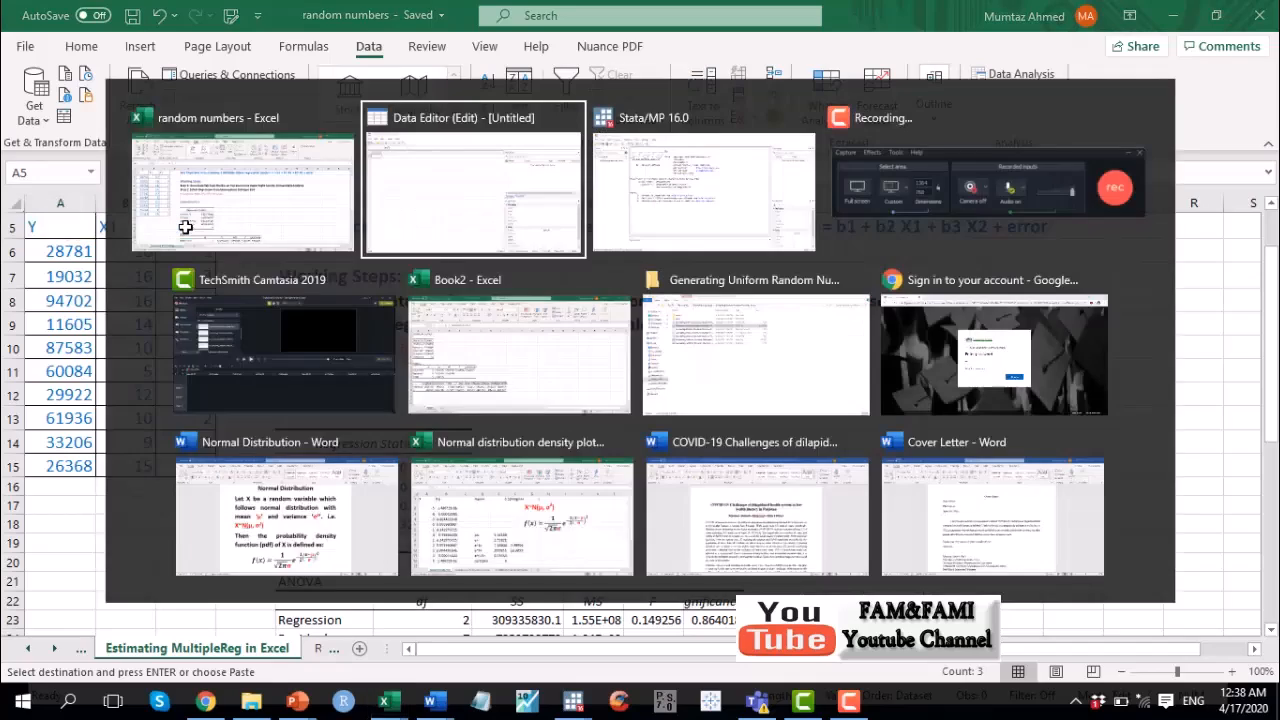
Step: Treat the first pasted row as variable names, close the Data Editor and return to Stata's main window
key(ctrl+v)
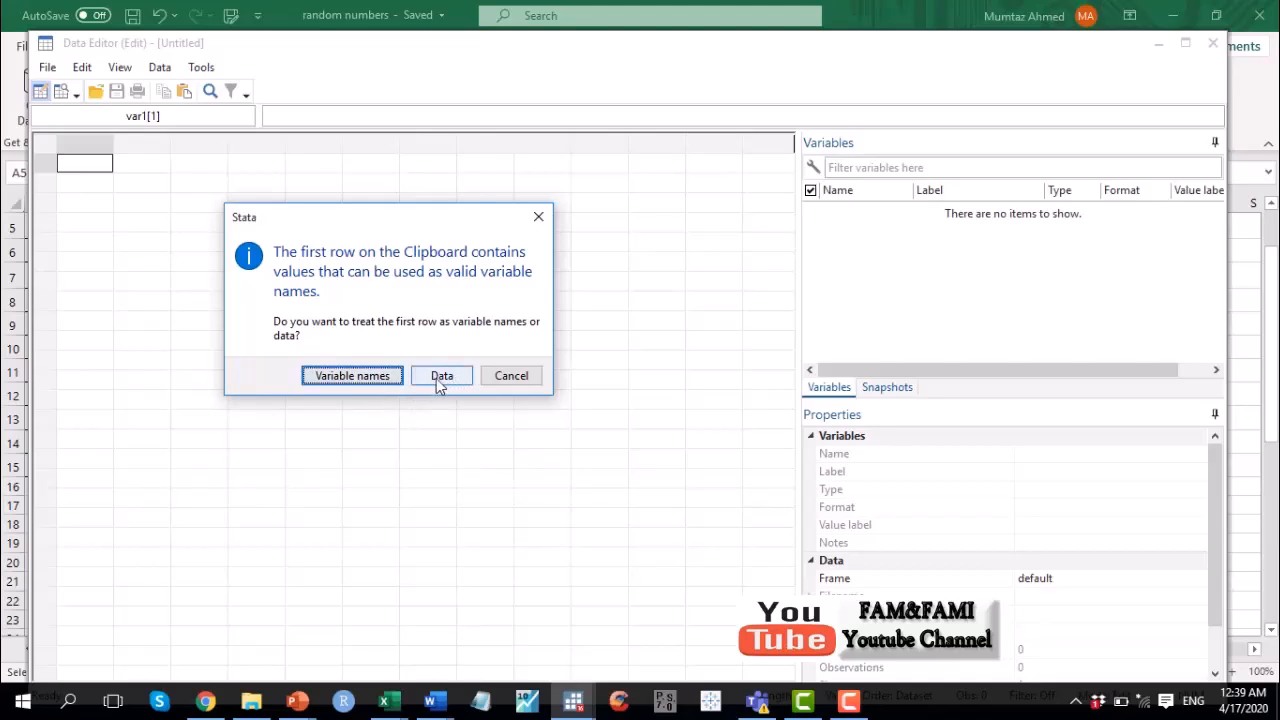
click(338, 378)
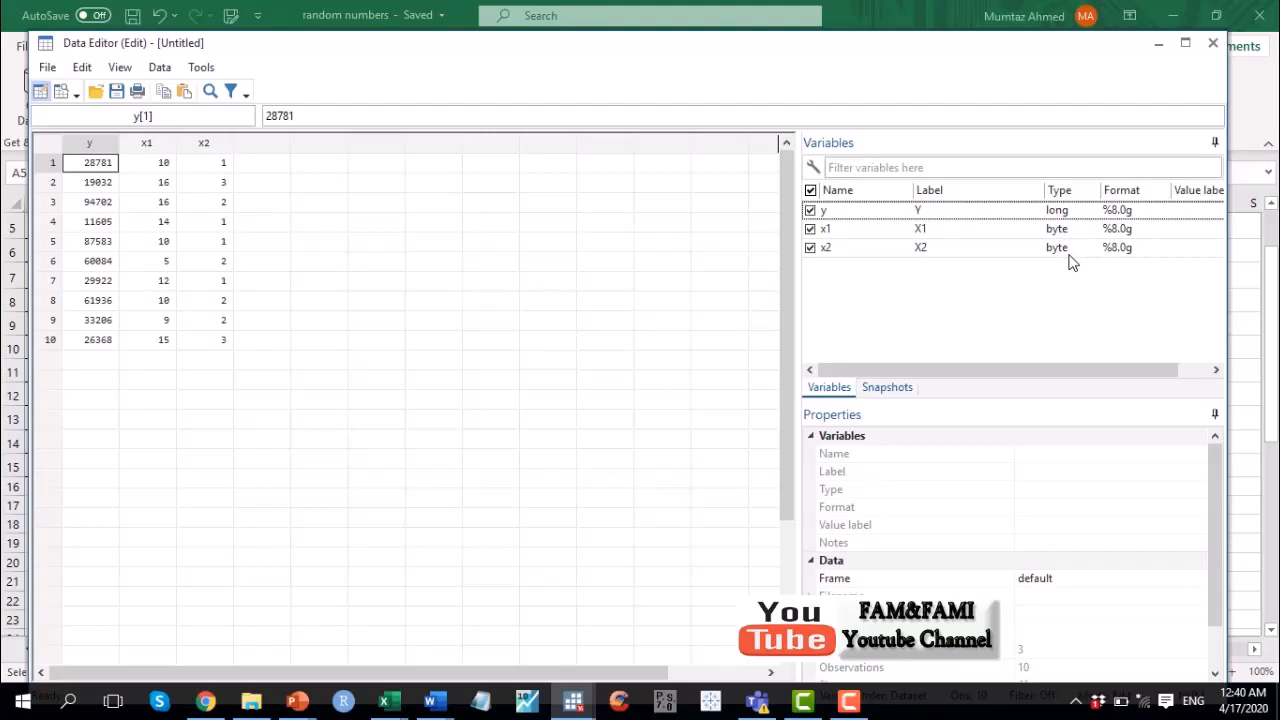
click(1212, 44)
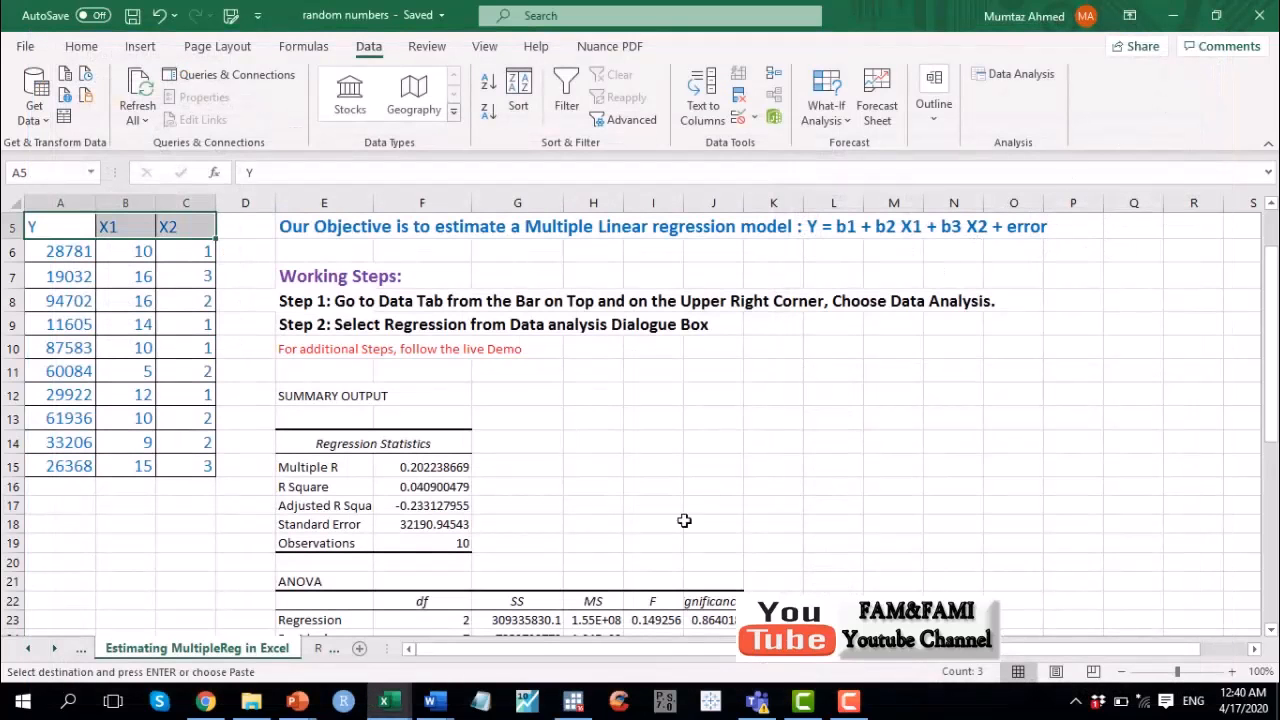
click(573, 702)
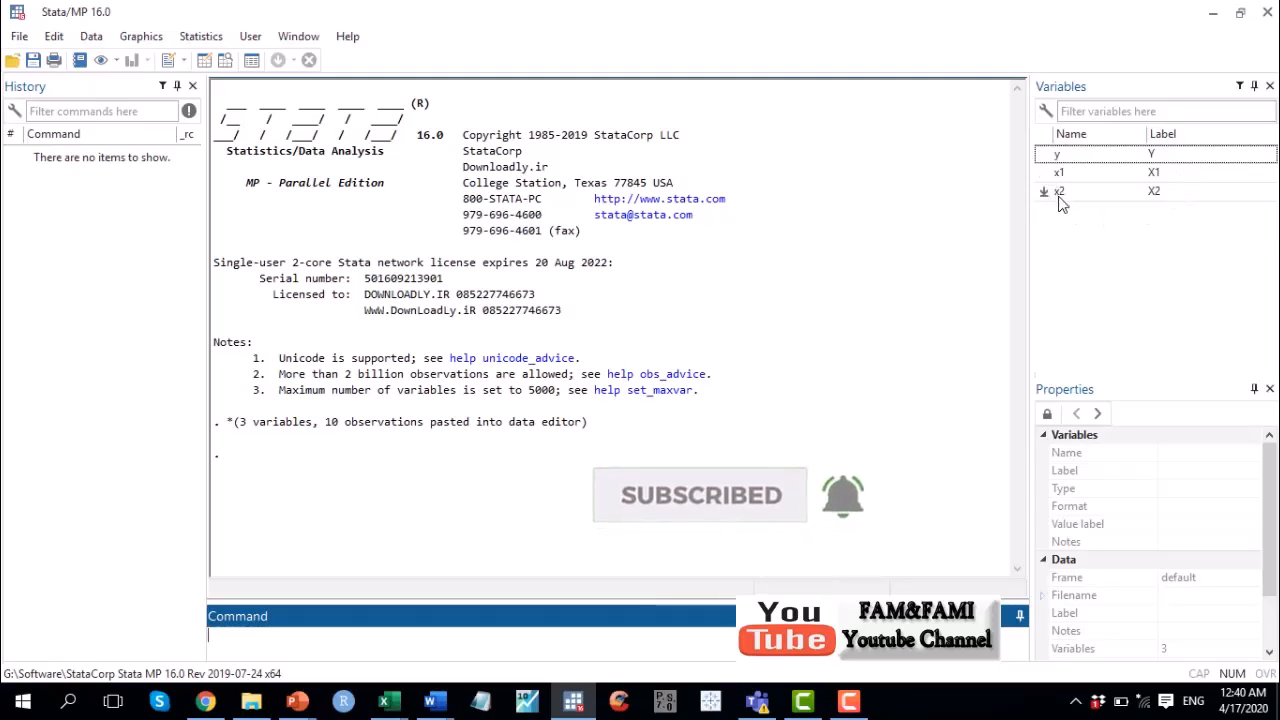
Step: Review the properties of the variables y, x1 and x2 and the note about the pasted data
click(1084, 158)
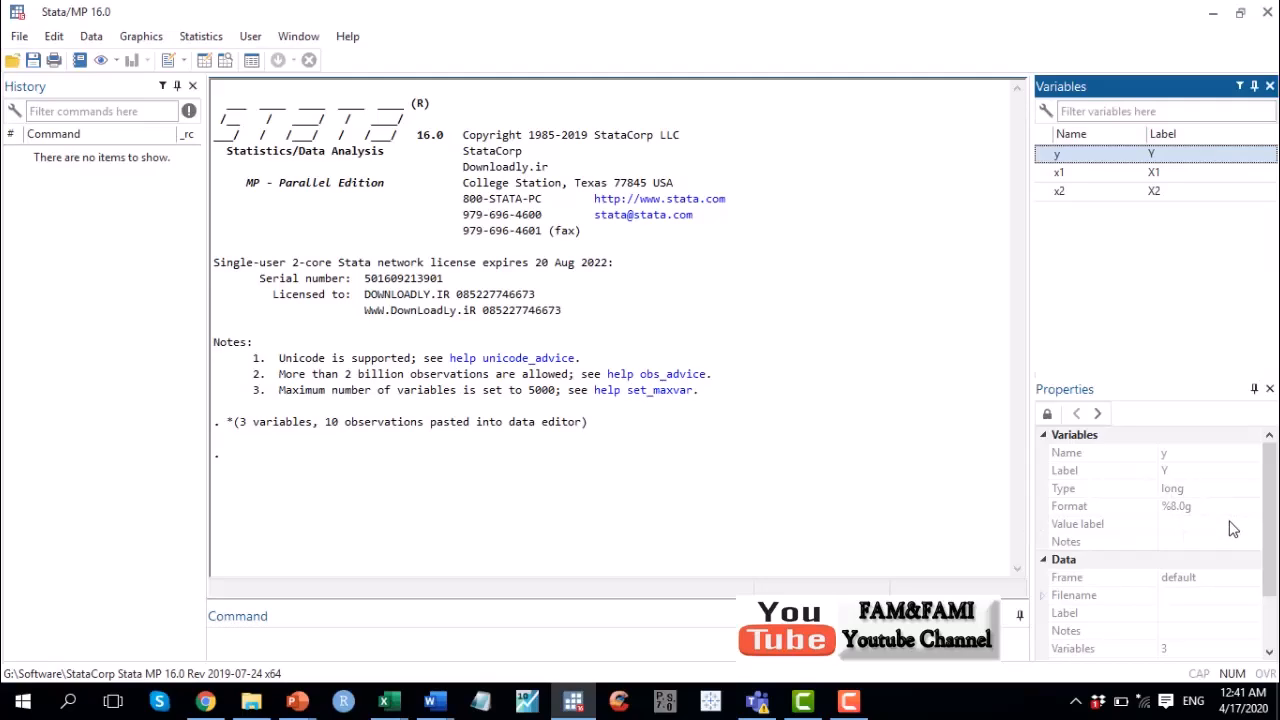
click(1086, 178)
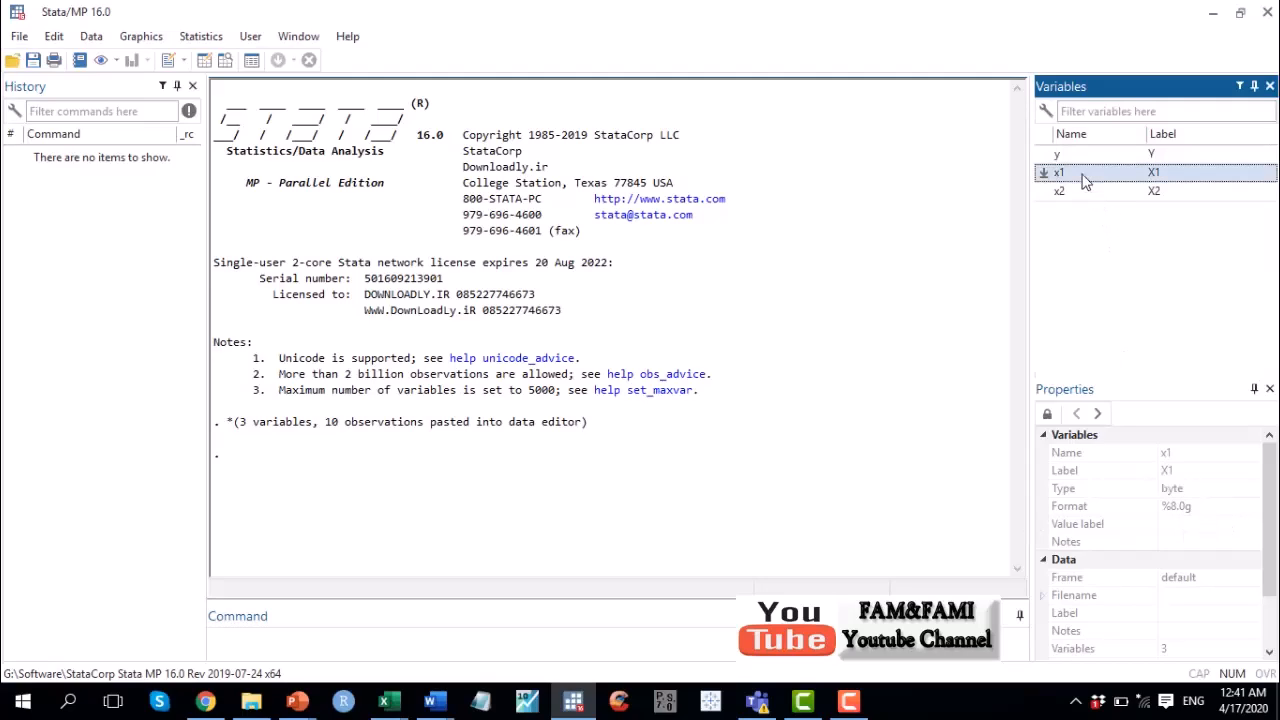
click(1091, 195)
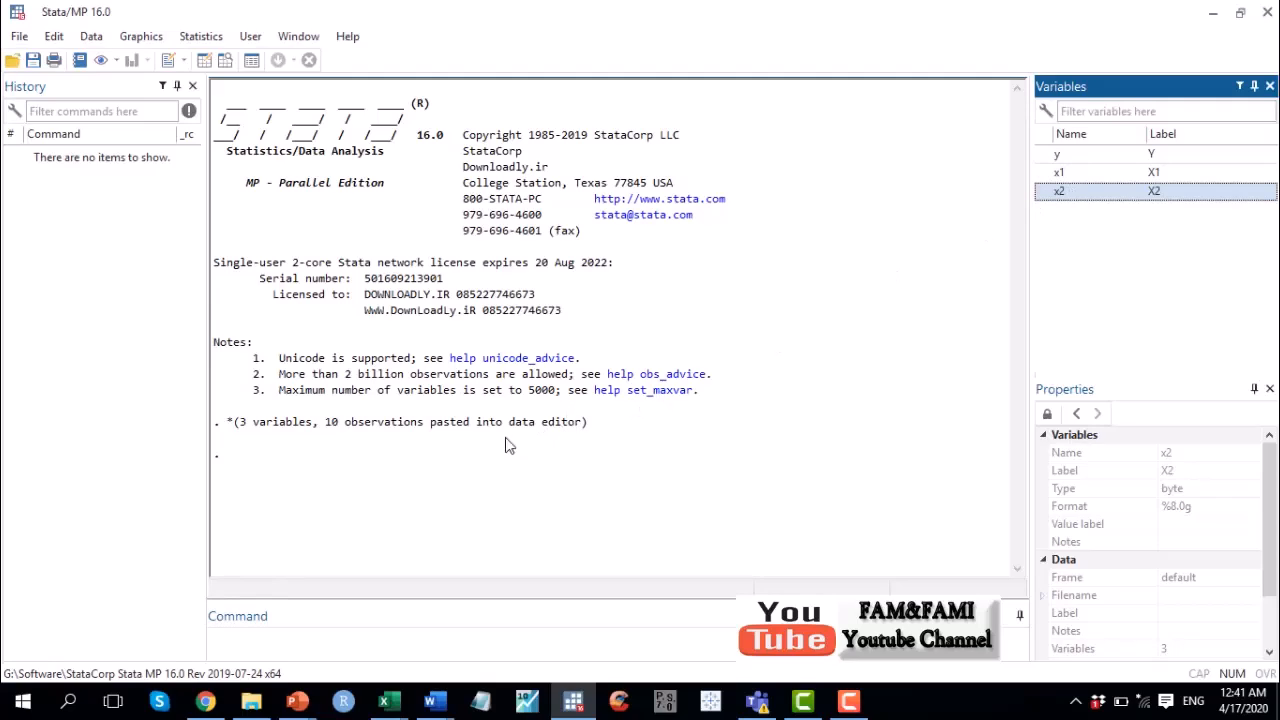
drag(228, 424, 588, 436)
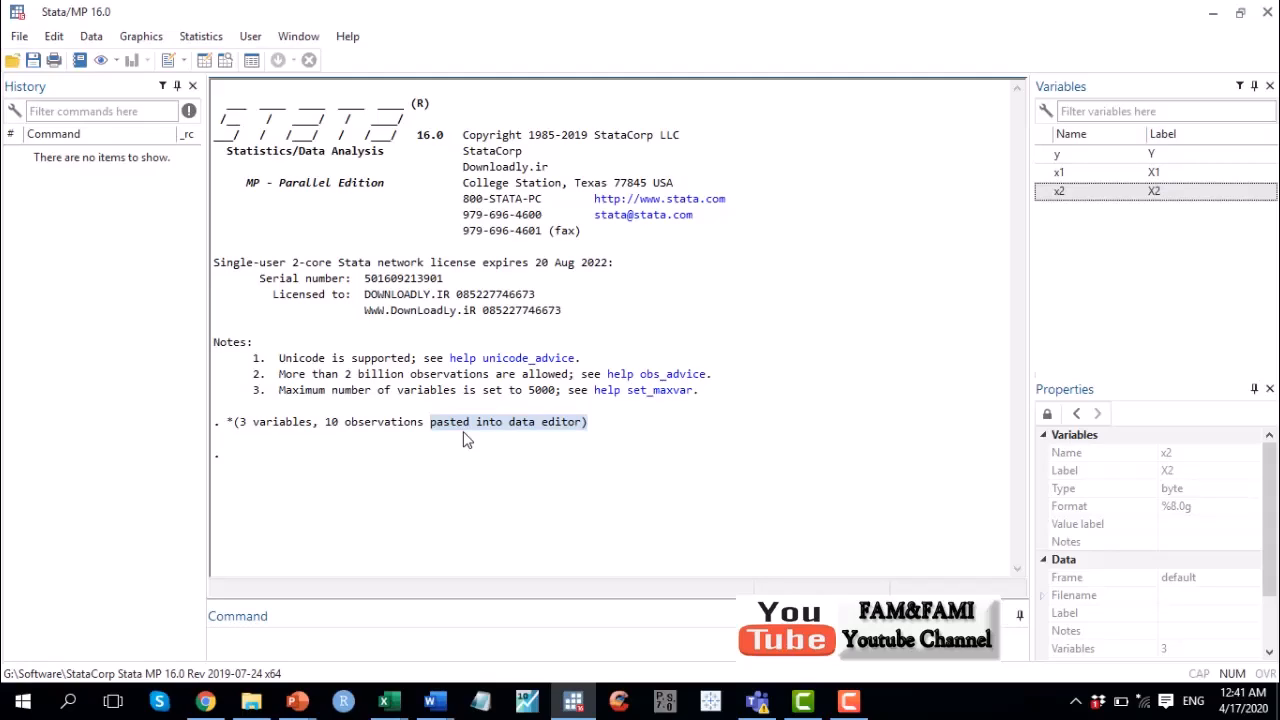
Step: Run the list command to display all observations in the results
click(470, 636)
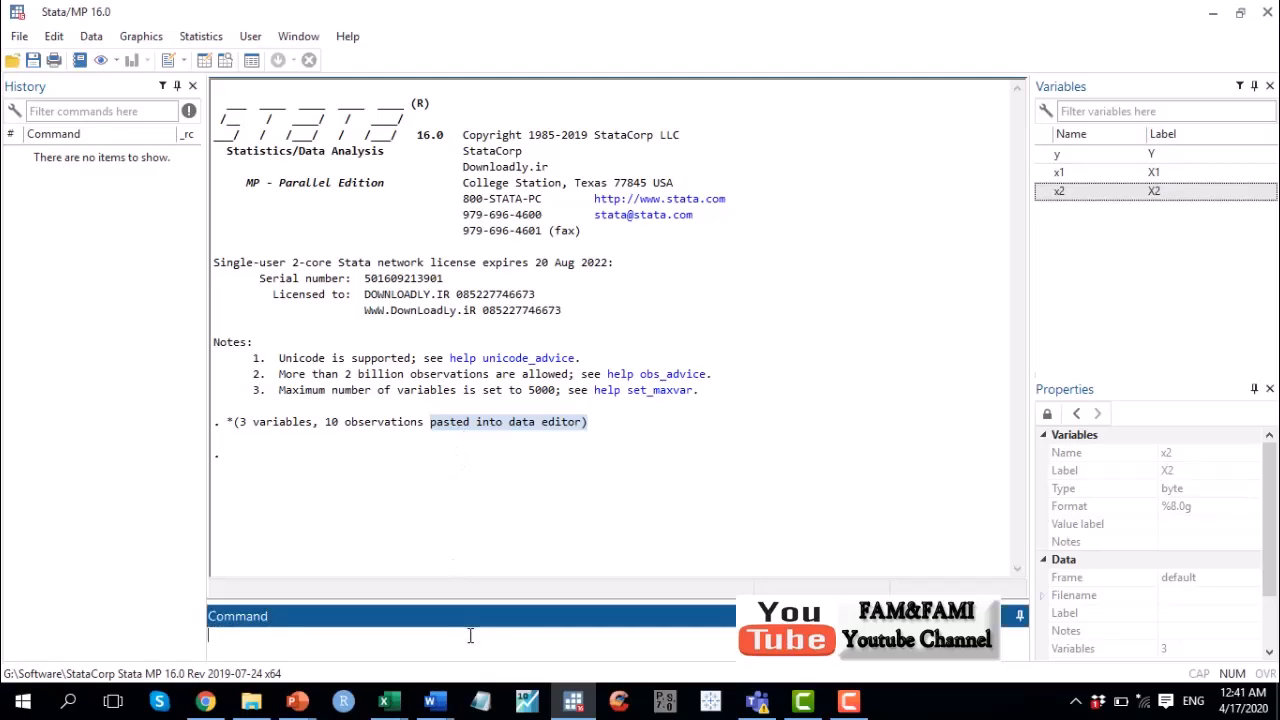
text(list)
key(Return)
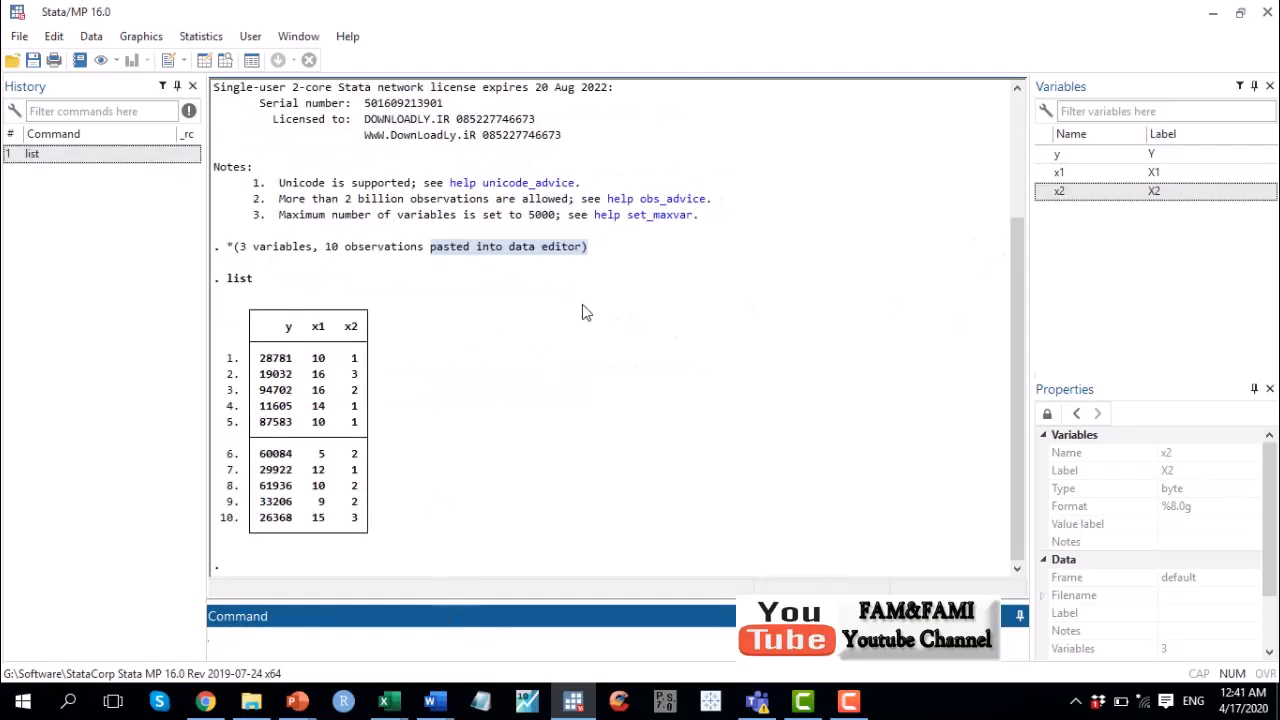
Step: Examine the executed list command and the y and x1 column headings of the listed data in the results
drag(229, 282, 253, 282)
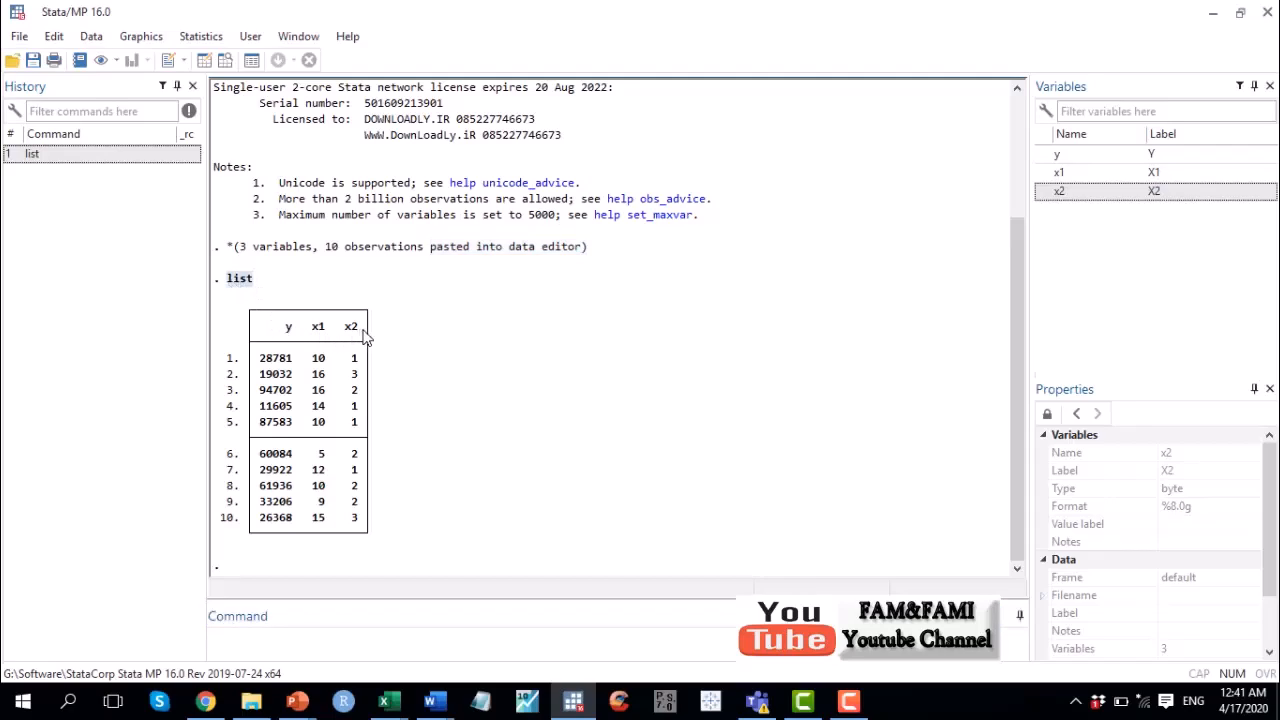
click(287, 645)
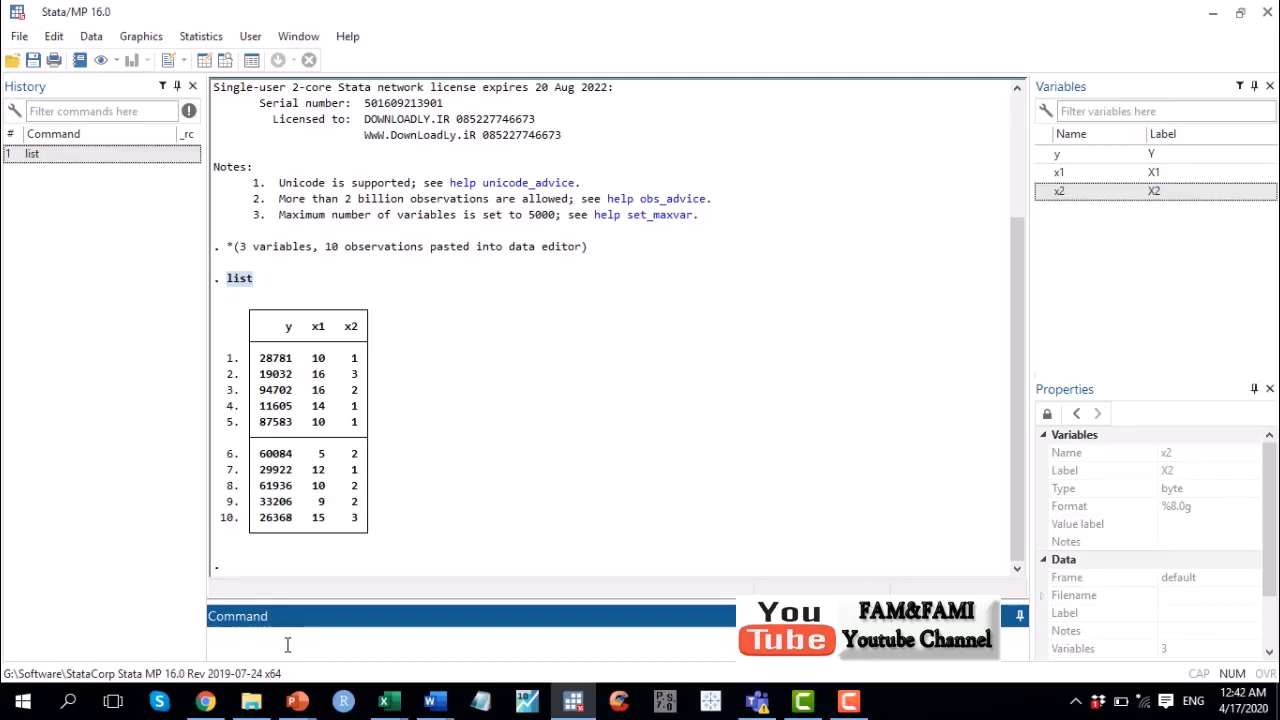
click(296, 333)
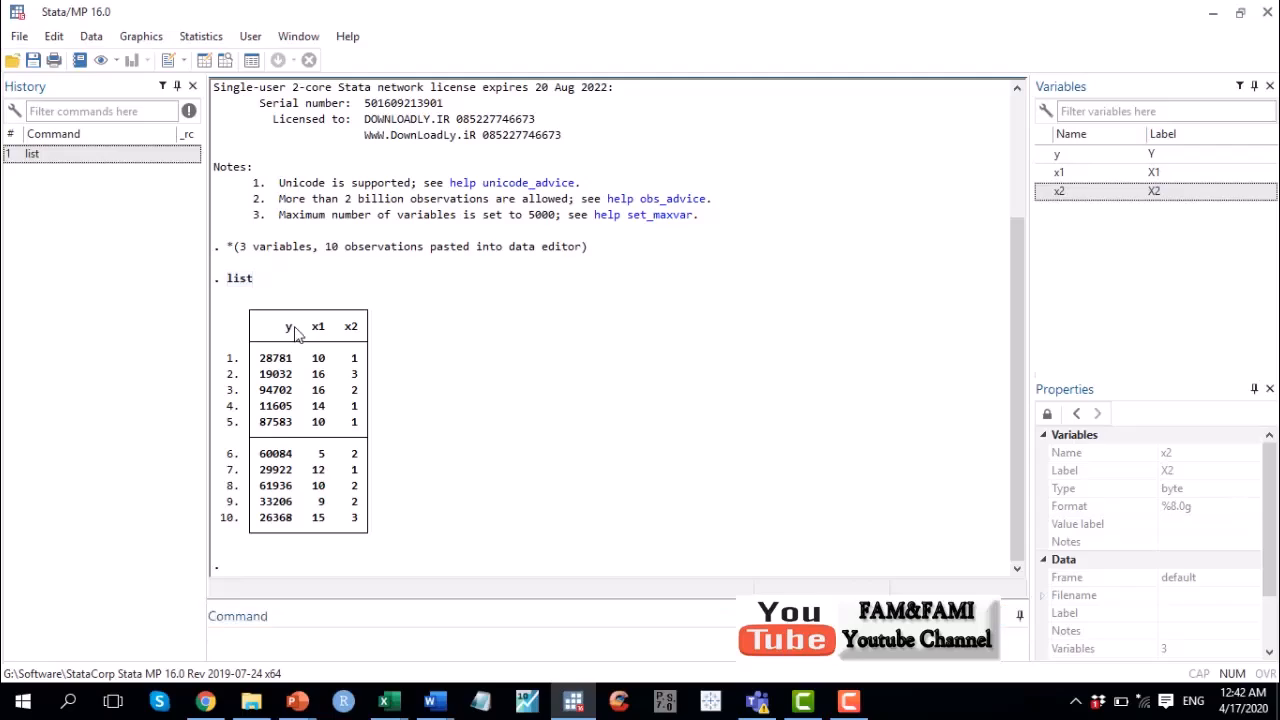
mouse_move(278, 322)
mouse_down()
mouse_move(324, 322)
mouse_move(288, 332)
mouse_up()
drag(288, 332, 312, 336)
Step: Enter the simple regression model as a comment line, "* y= b1 + b2 X1 + Error", and submit it
click(351, 649)
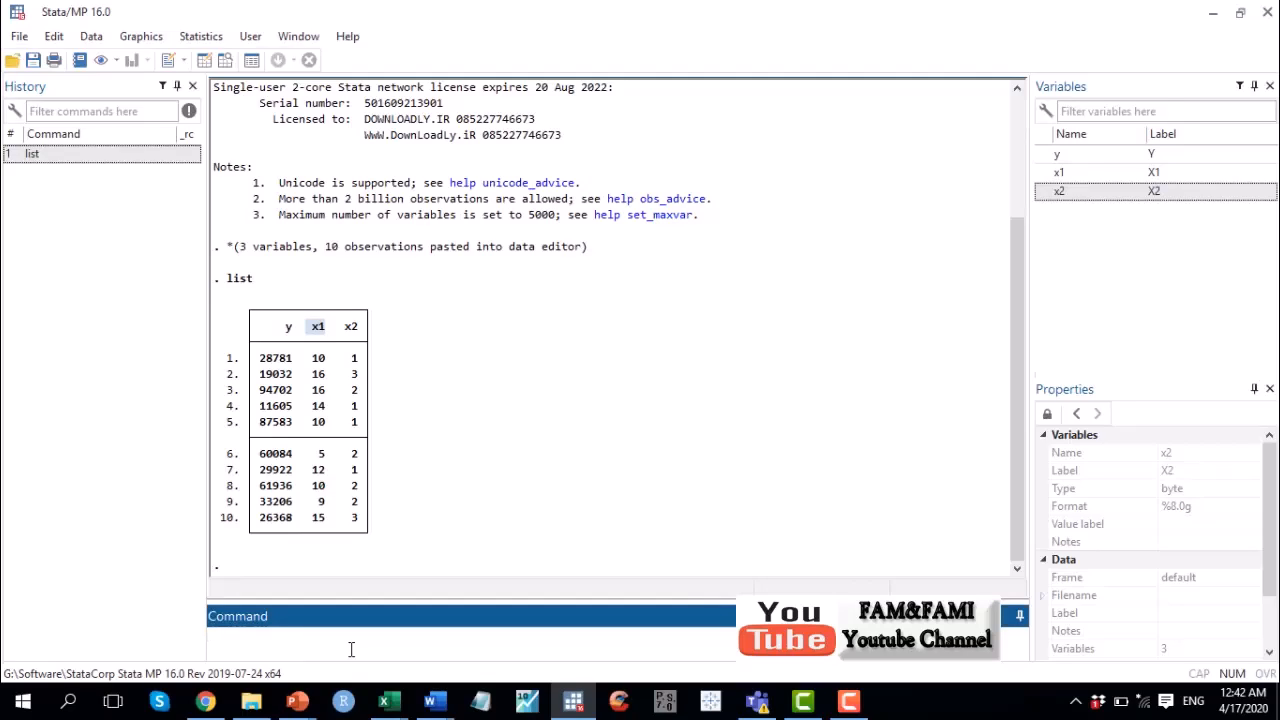
text(y= b1 + )
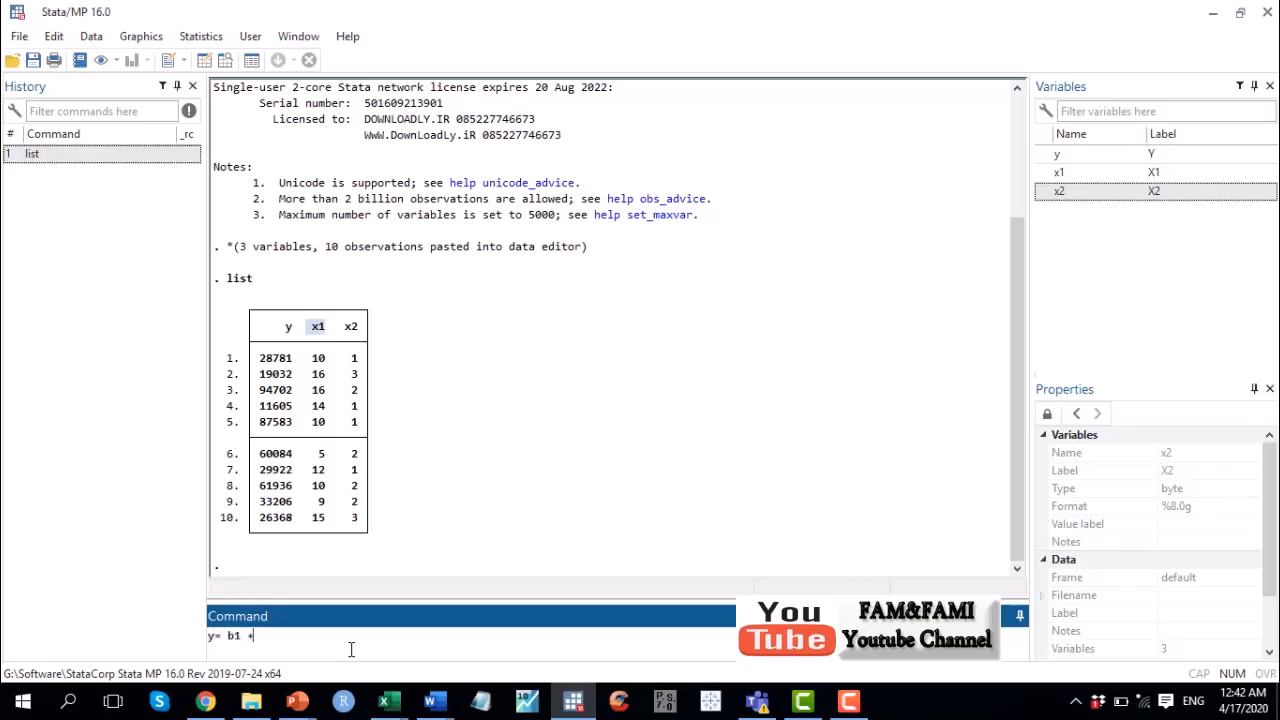
text(b2 X1 + Error)
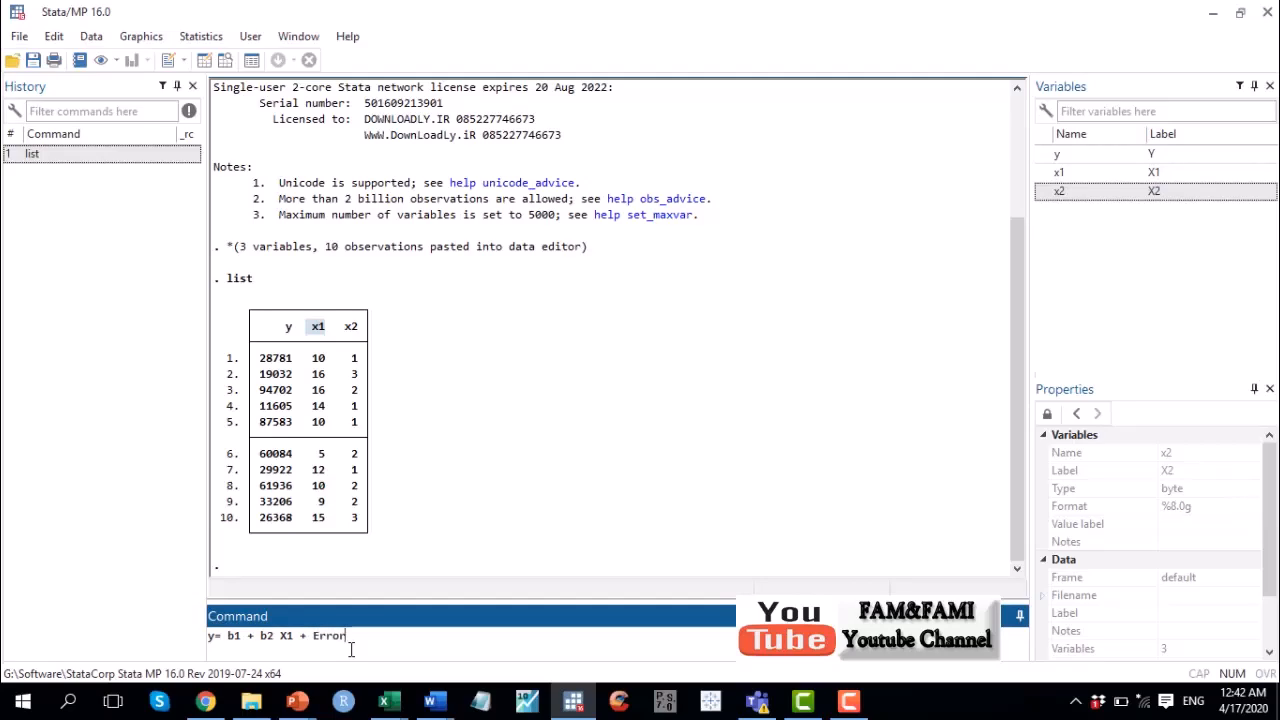
key(Home)
text(*)
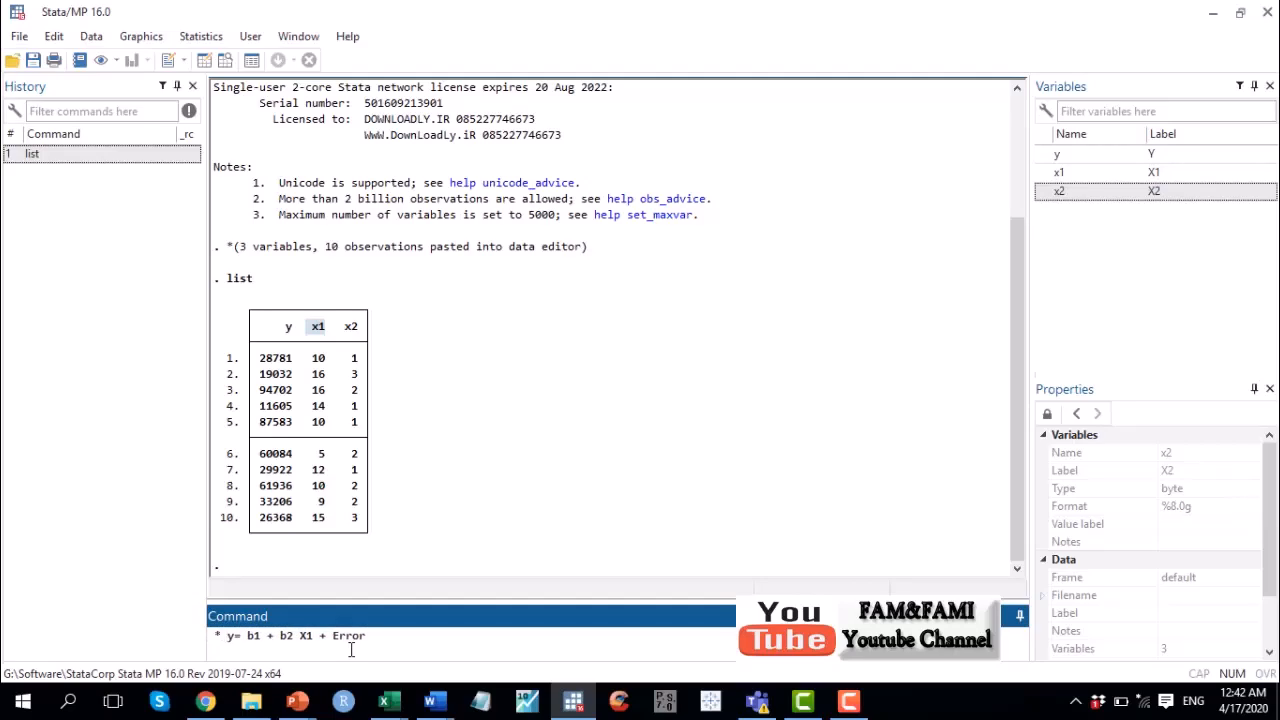
key(Return)
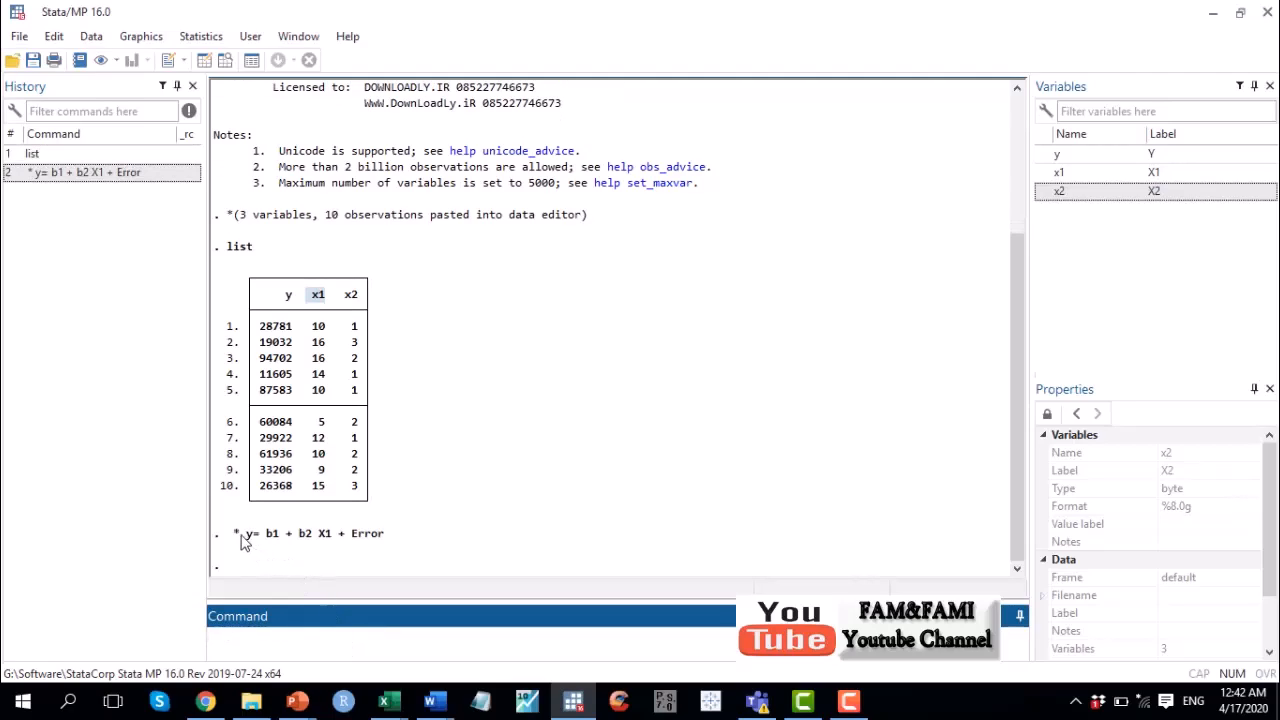
Step: Review the model equation in the results and the asterisk that marks the line as a comment
drag(230, 540, 390, 545)
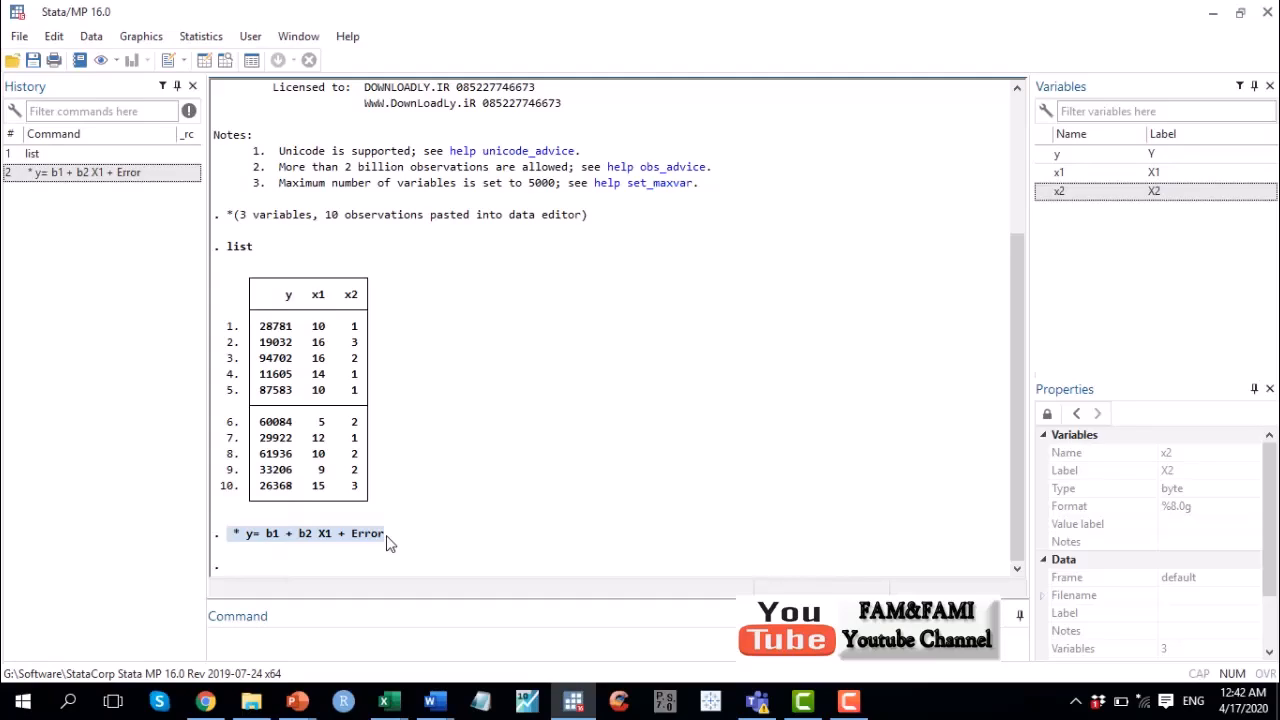
click(251, 540)
drag(250, 540, 386, 540)
drag(240, 534, 234, 534)
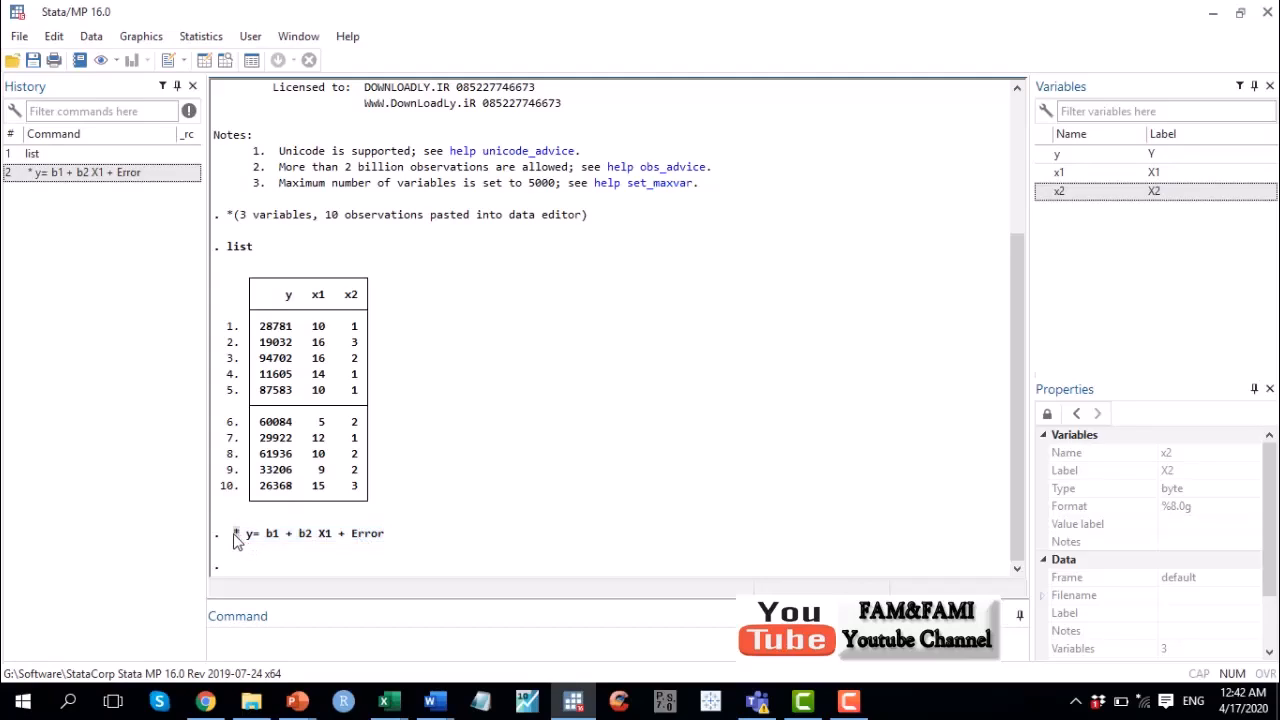
Step: Estimate the simple linear regression of y on x1 with the command regress y x1
click(257, 636)
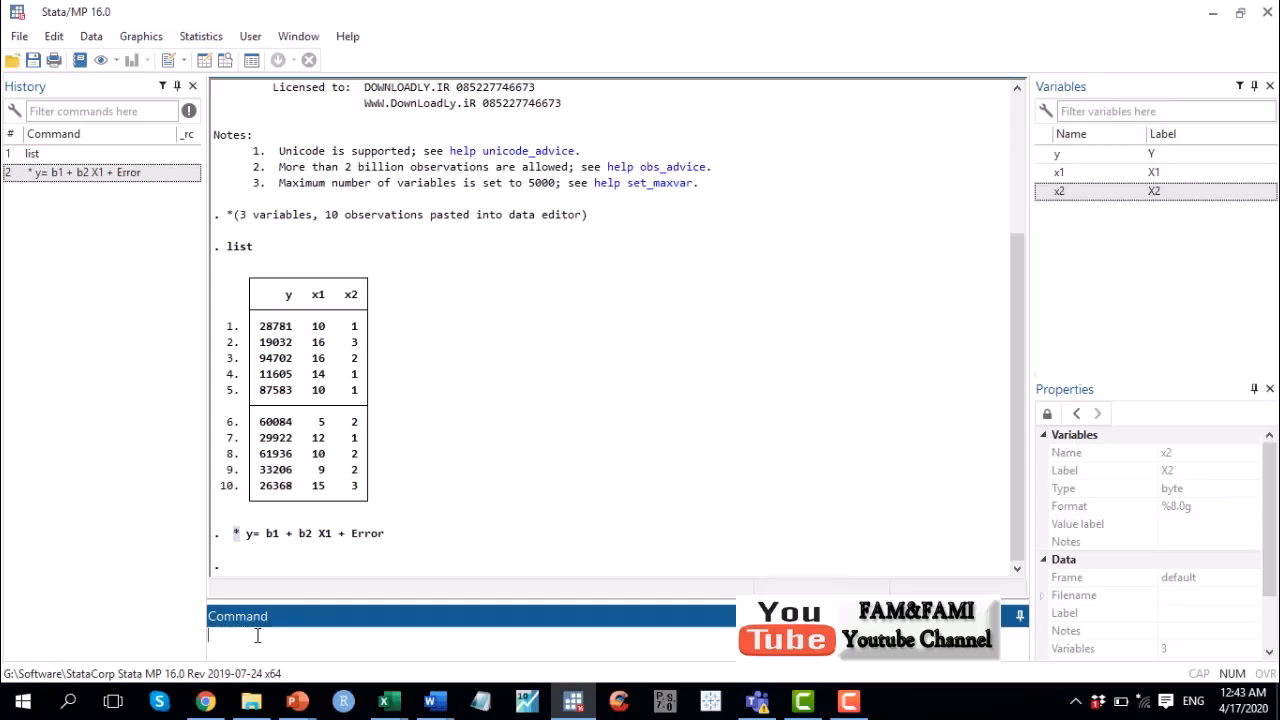
text(regress y)
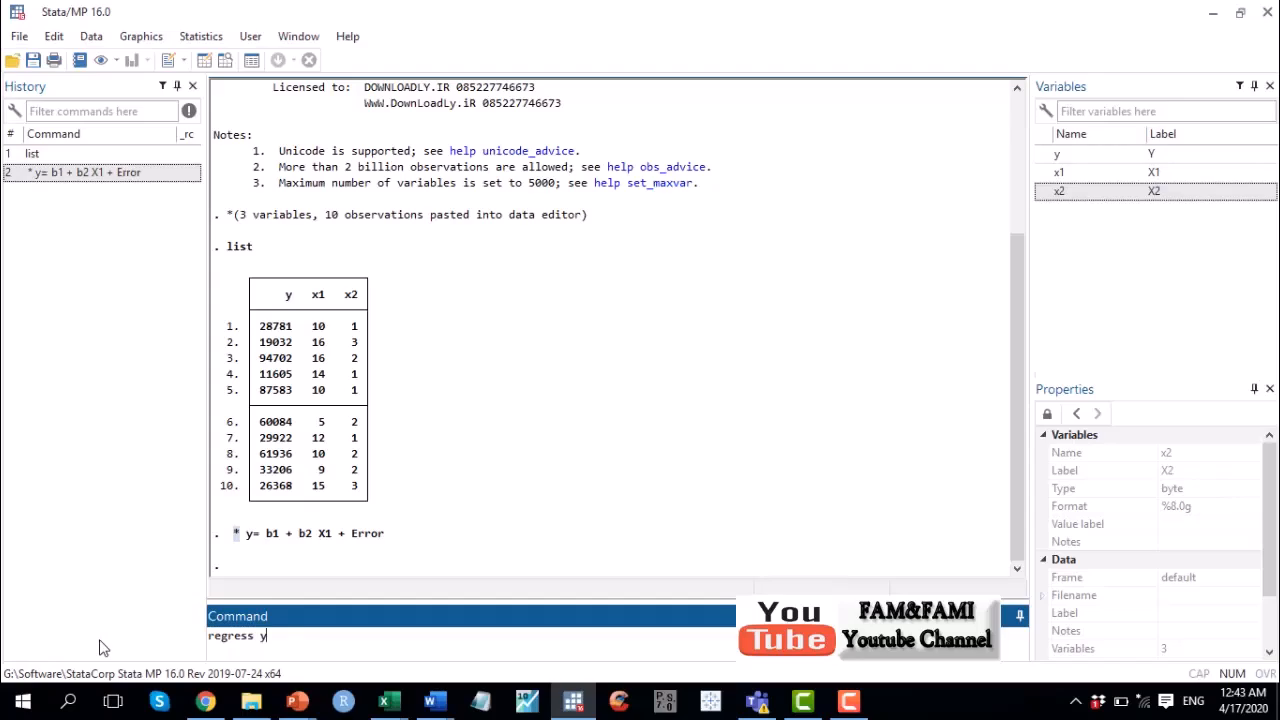
text( x1)
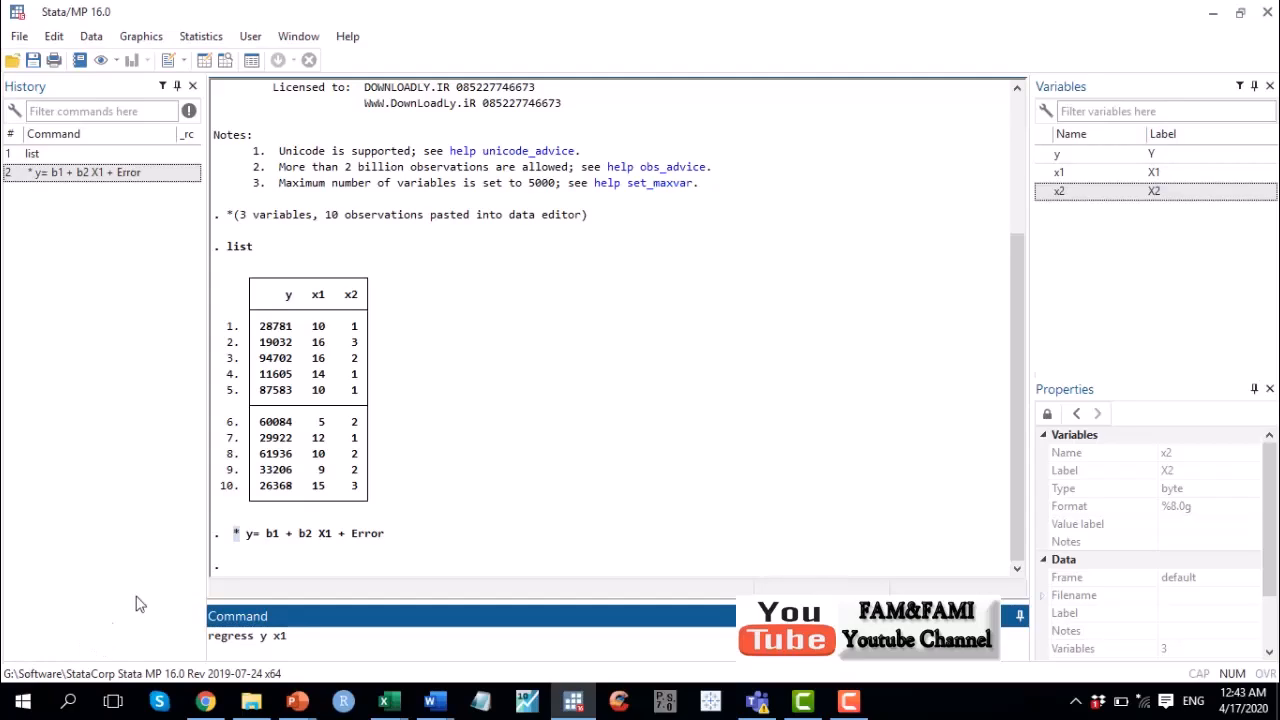
drag(248, 538, 389, 537)
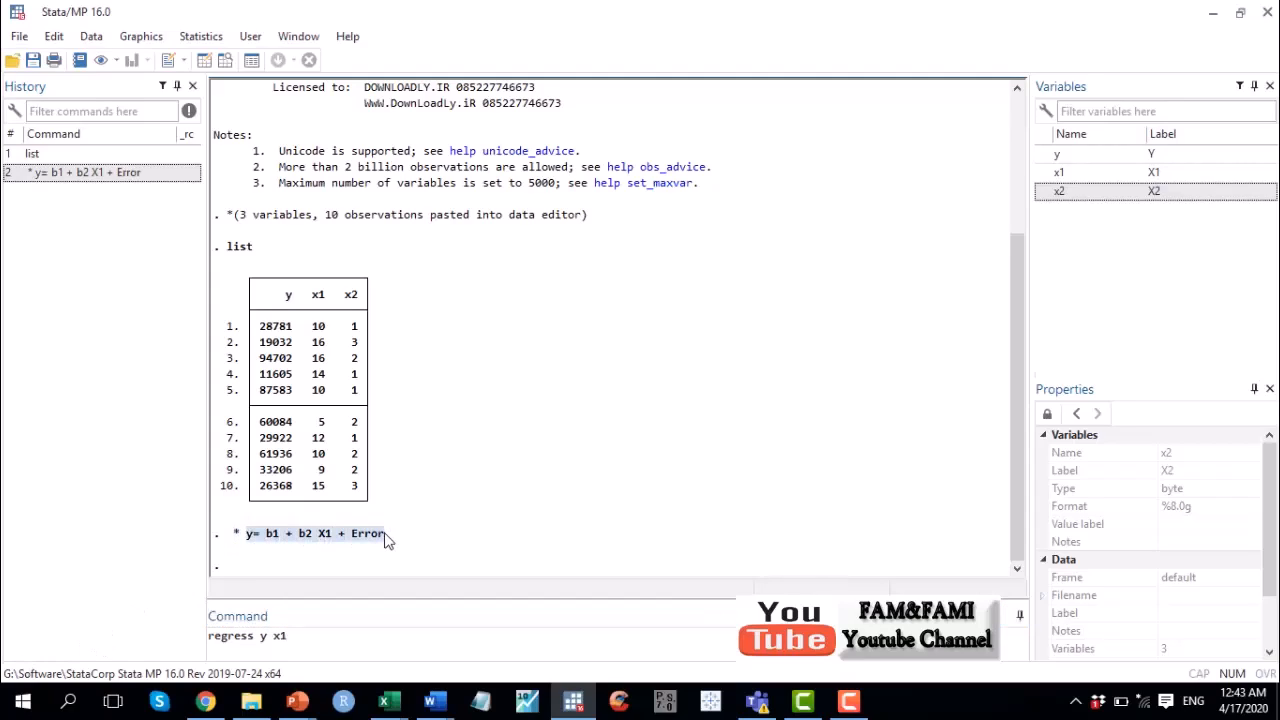
click(342, 632)
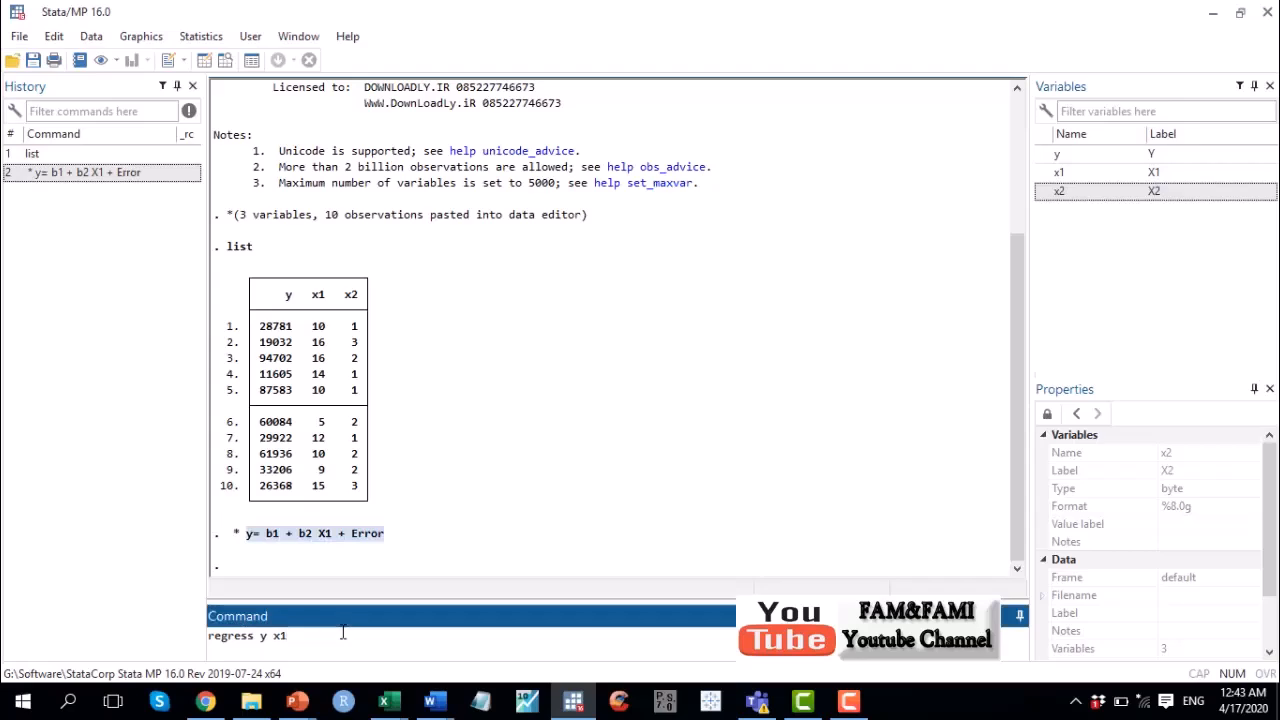
key(Return)
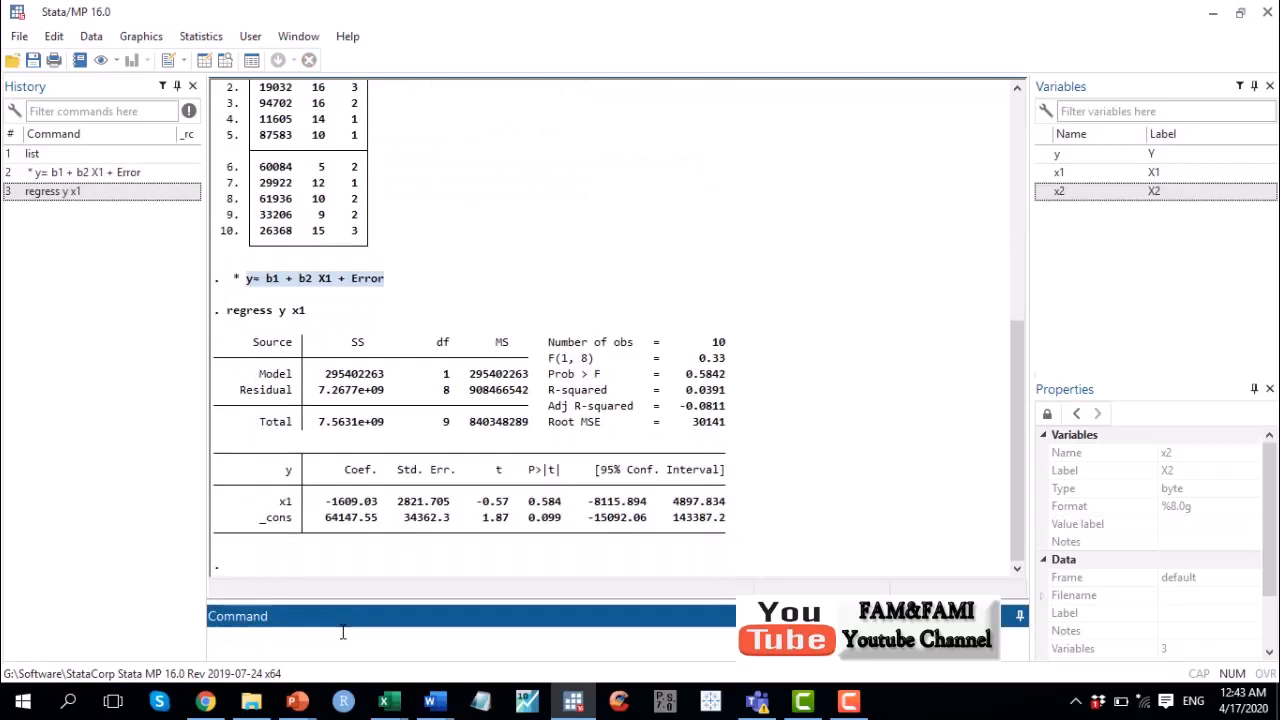
mouse_move(430, 700)
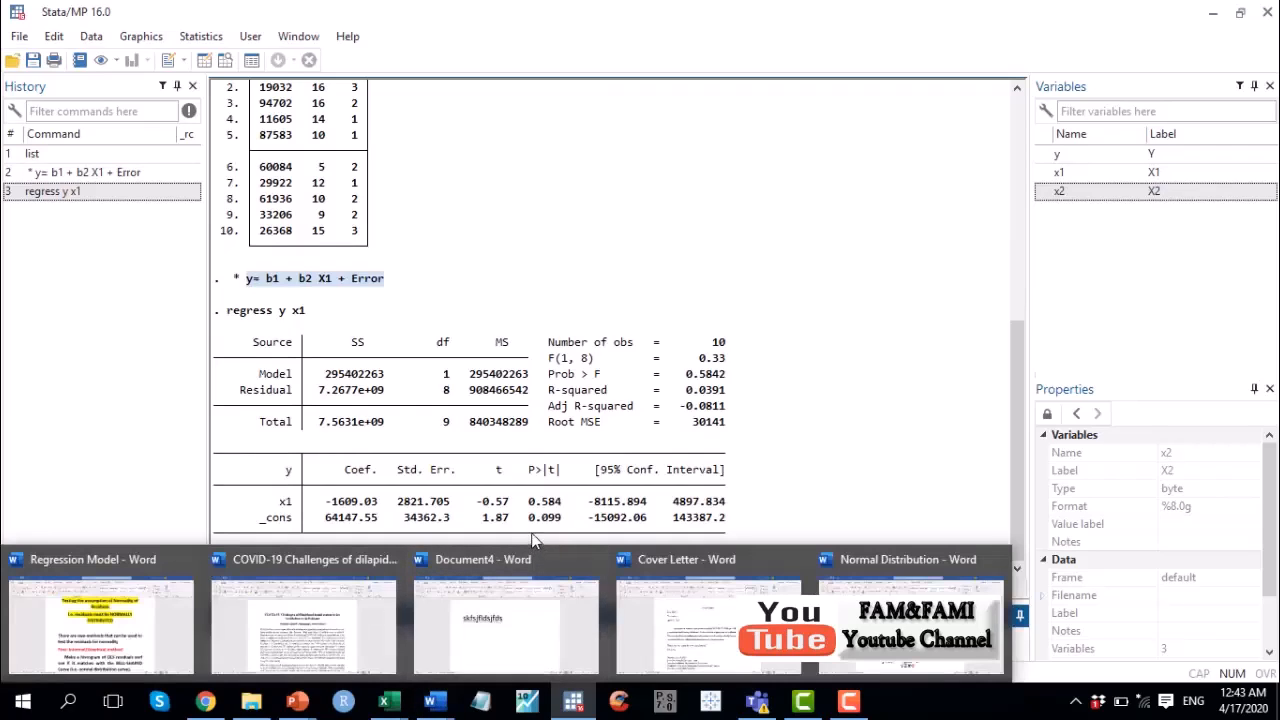
click(565, 495)
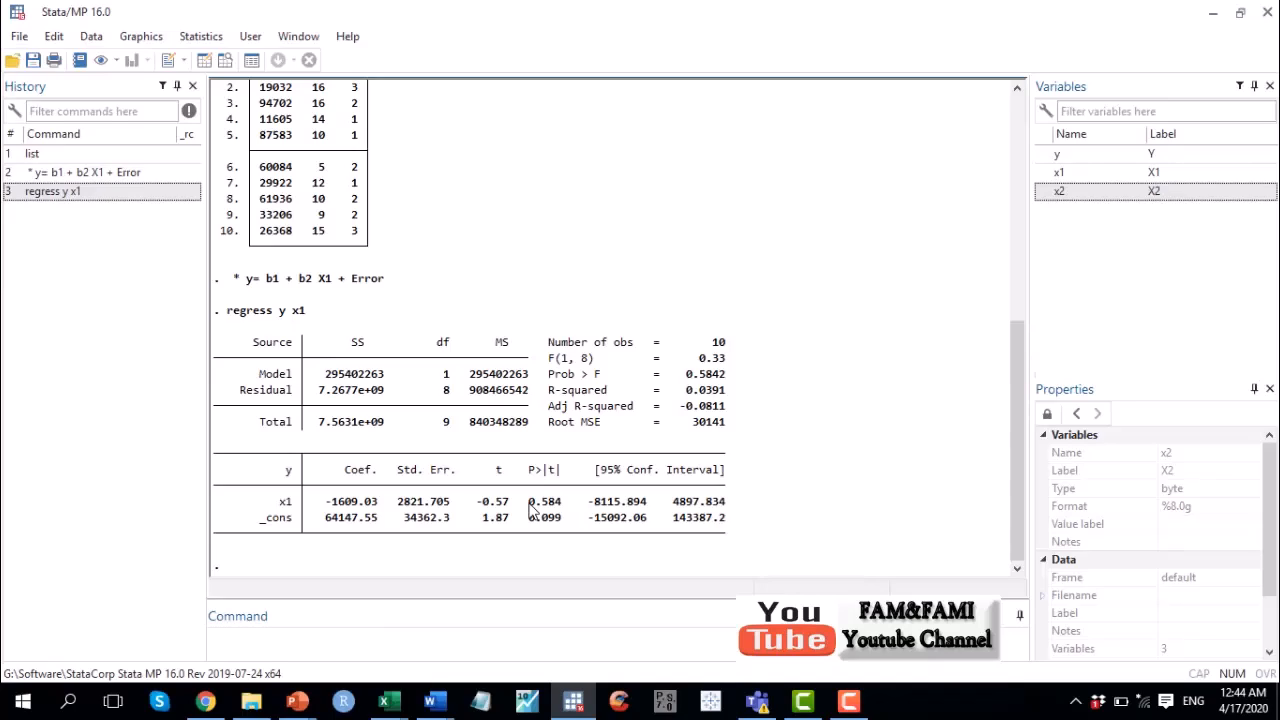
Step: Recall the list, model comment and regress y x1 entries from the command history and compare each with its line in the results
click(493, 638)
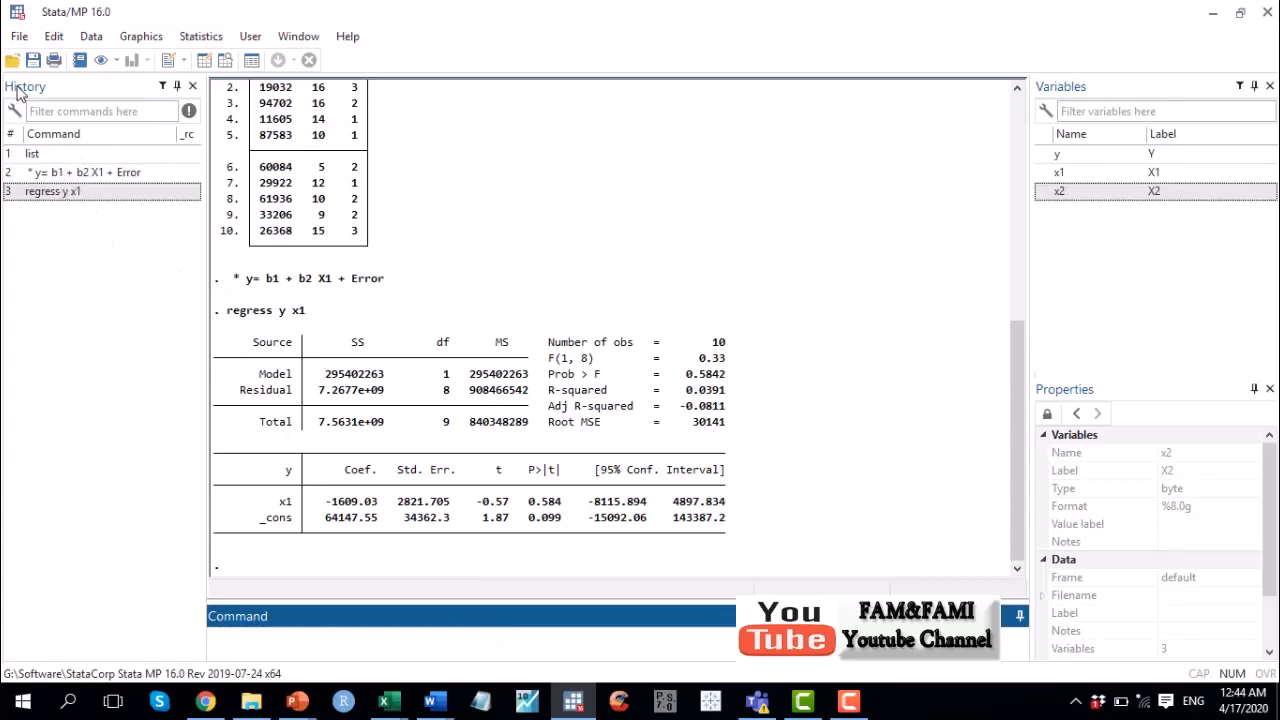
click(60, 175)
click(45, 156)
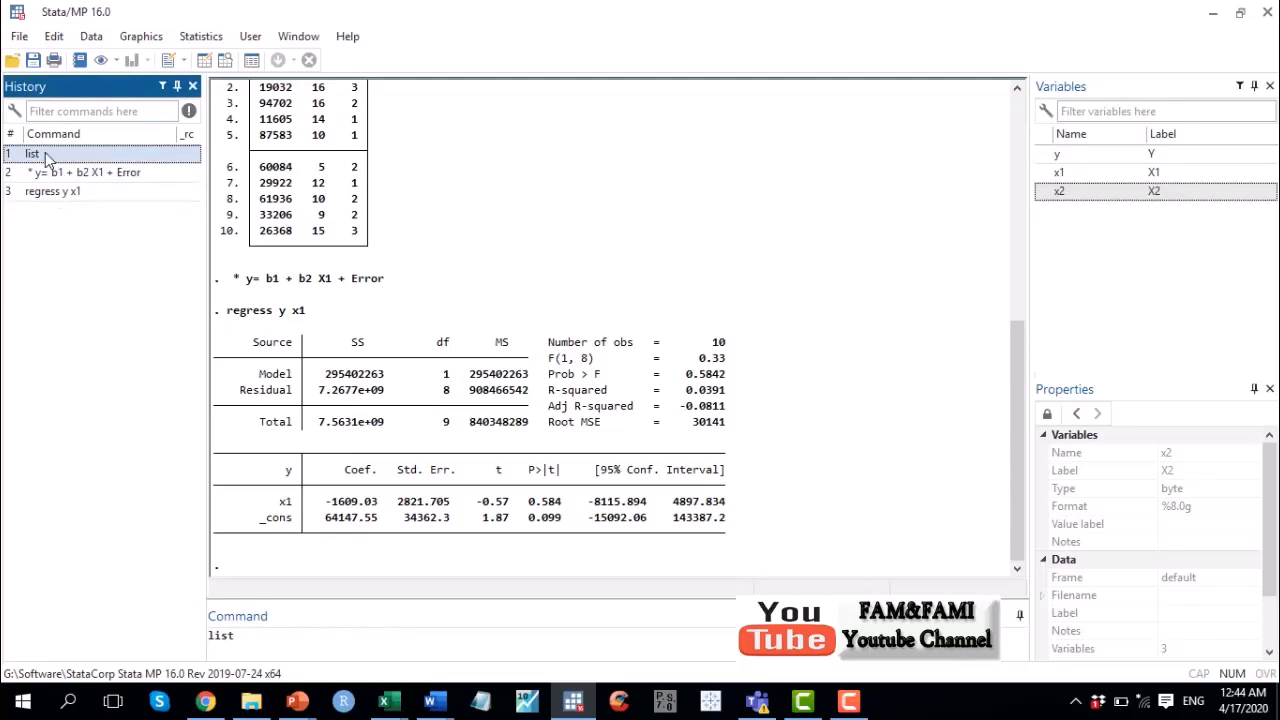
click(305, 182)
scroll(305, 182, up, 1)
scroll(305, 182, up, 2)
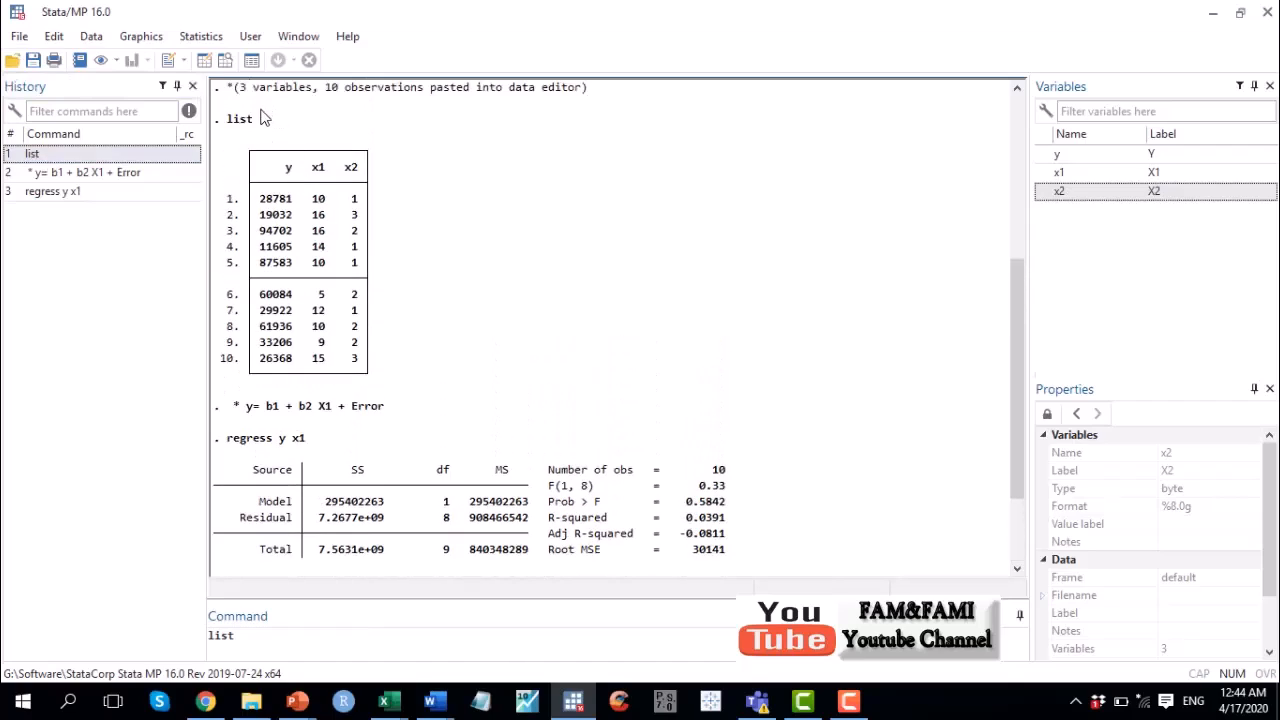
triple_click(263, 118)
drag(234, 412, 388, 418)
key(ctrl+c)
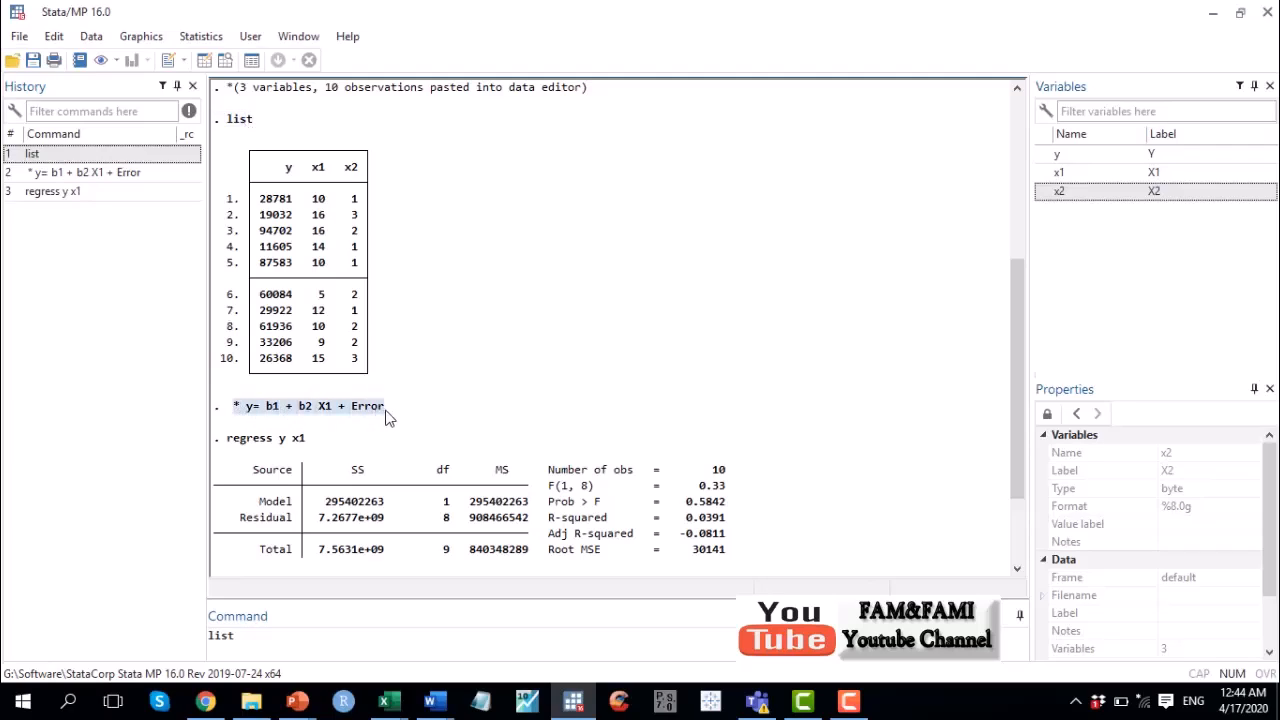
click(50, 174)
drag(226, 440, 329, 449)
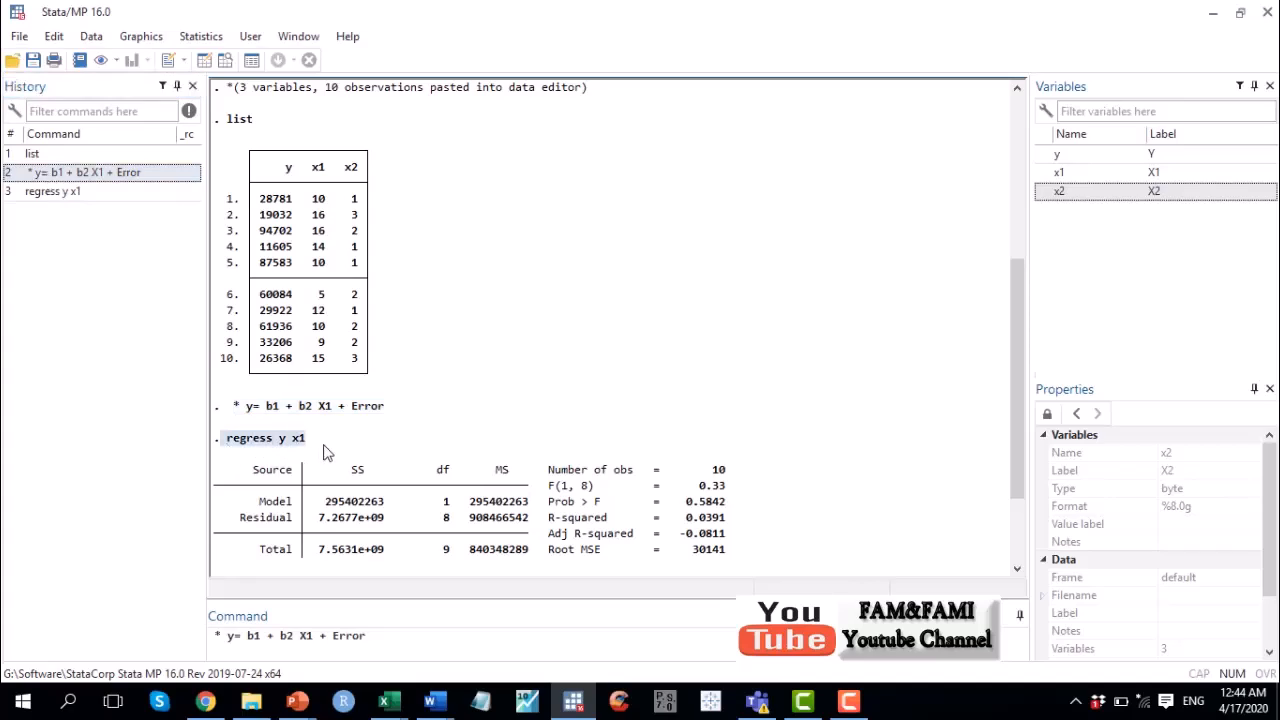
click(46, 193)
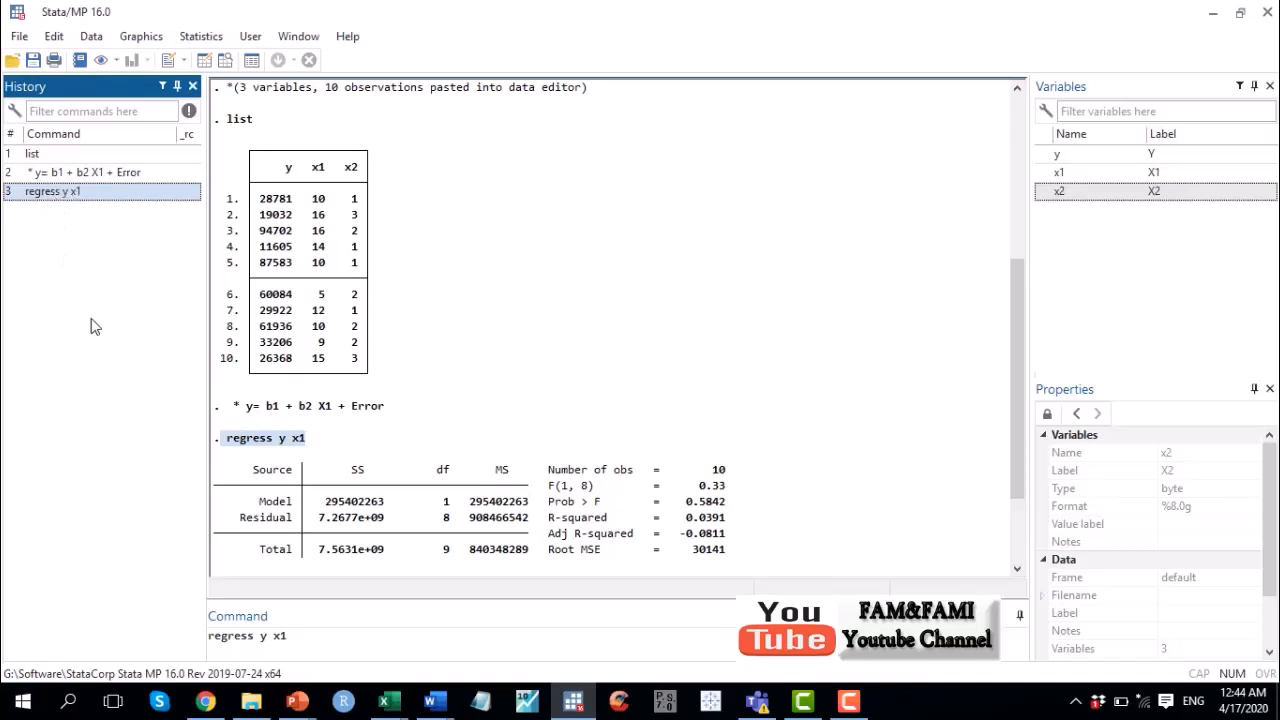
Step: Recall regress y x1 from the command history into the command line and run it again
click(331, 637)
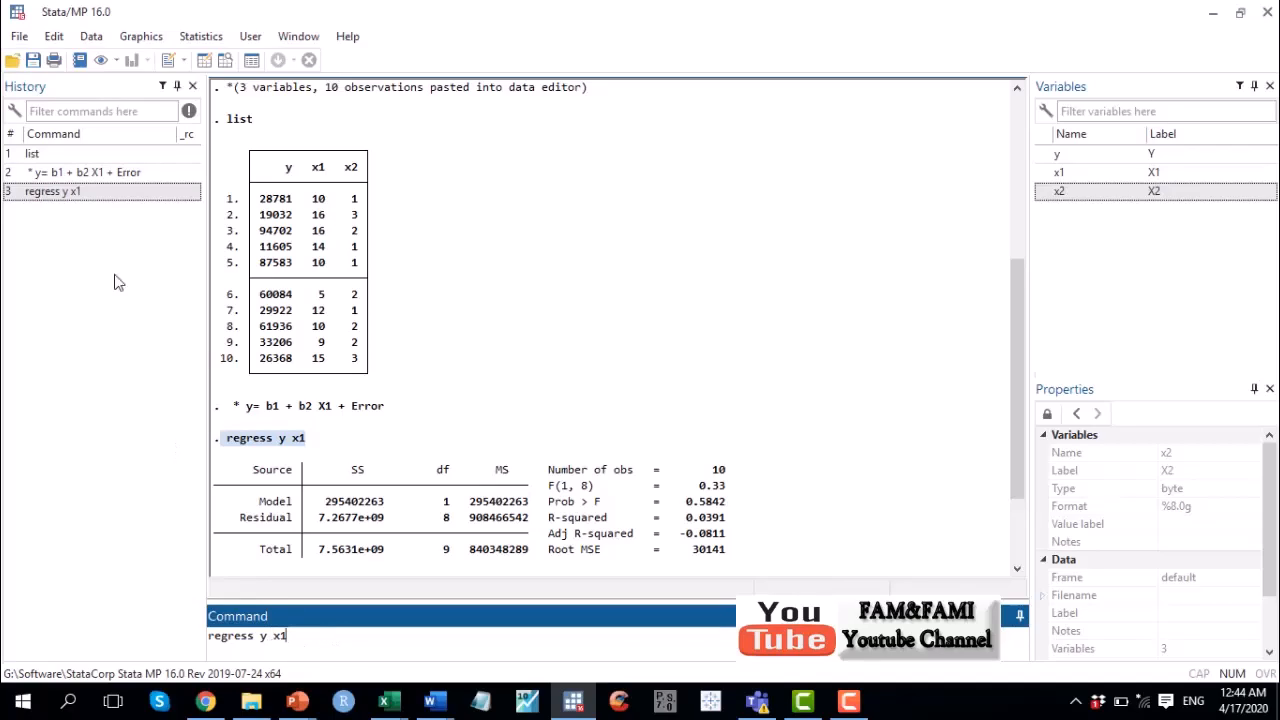
click(72, 178)
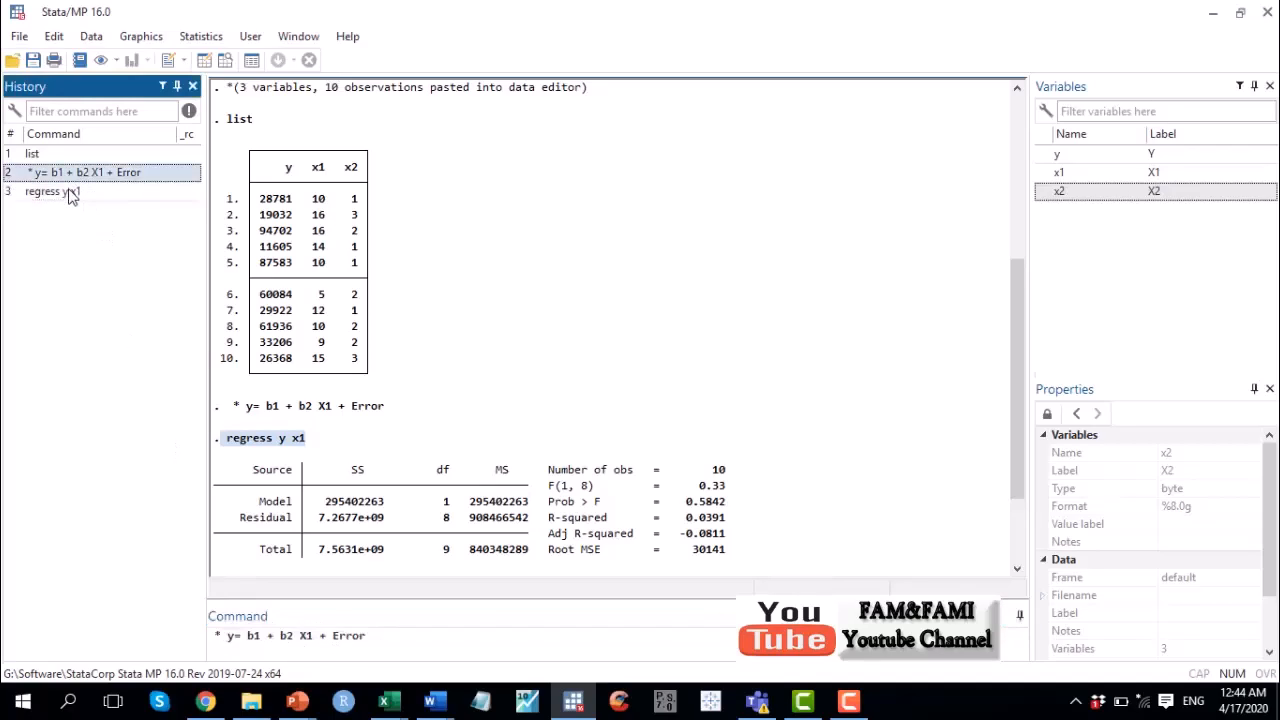
click(68, 191)
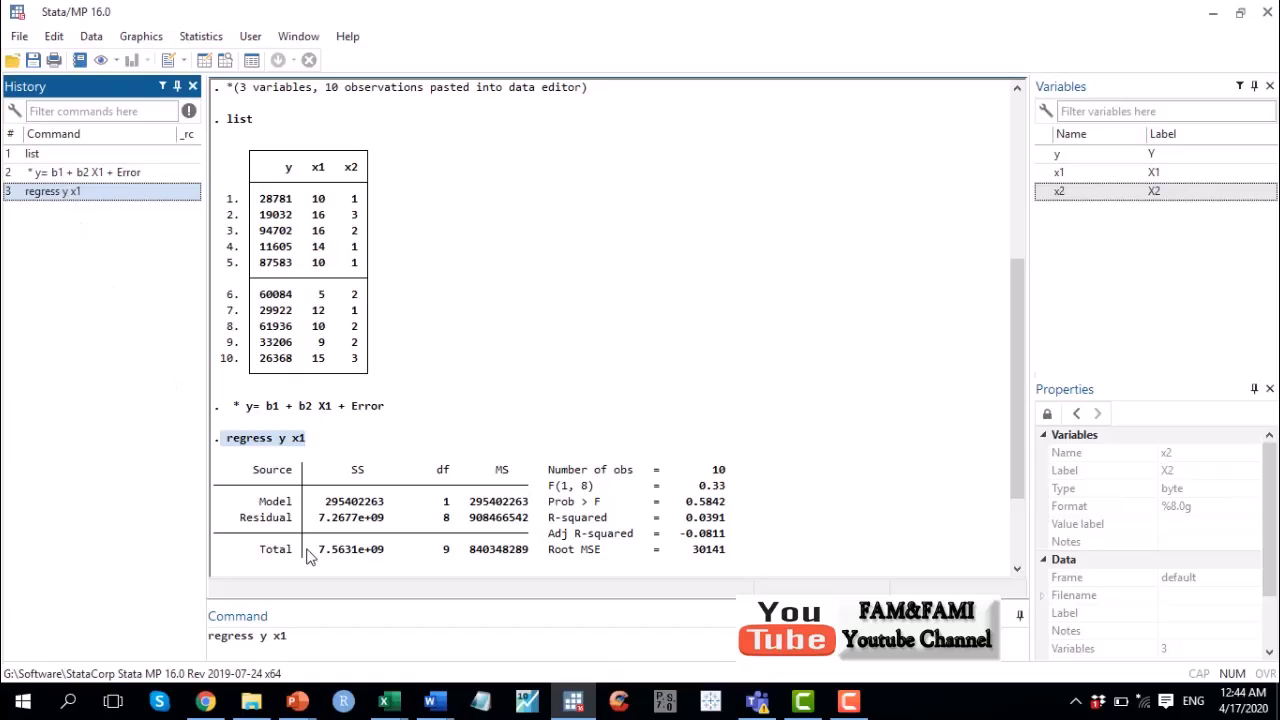
click(336, 645)
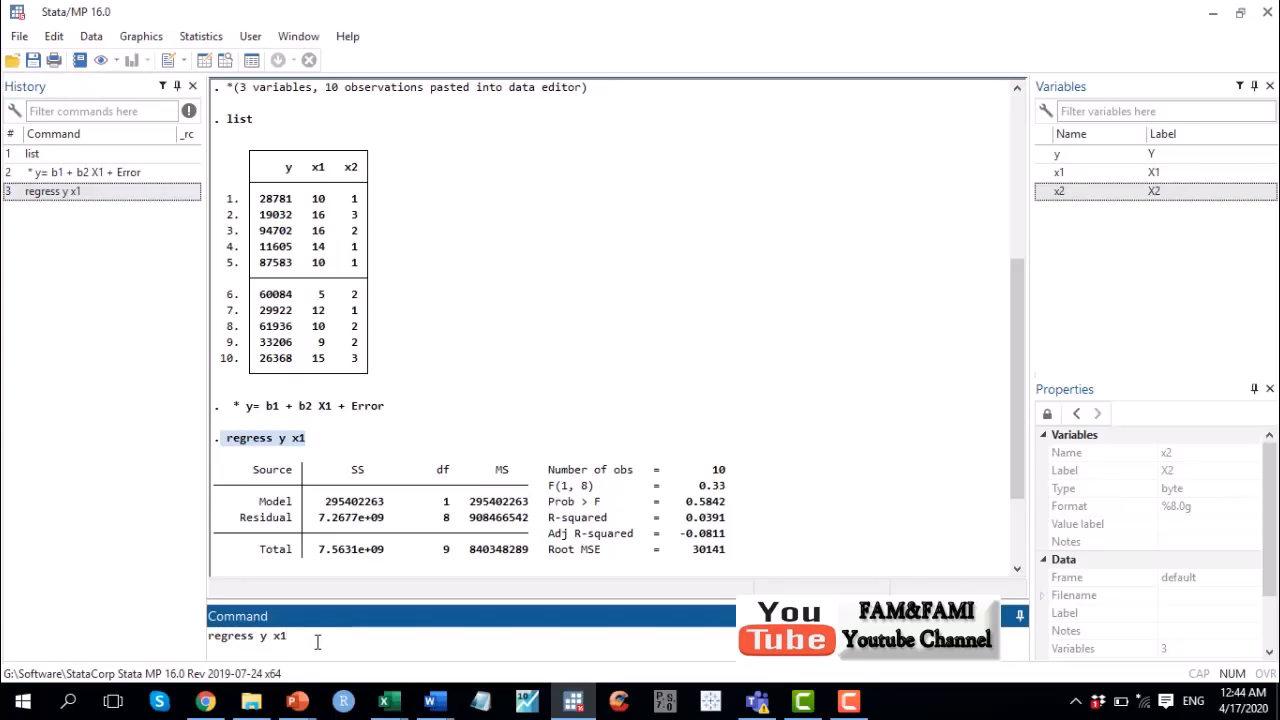
key(Return)
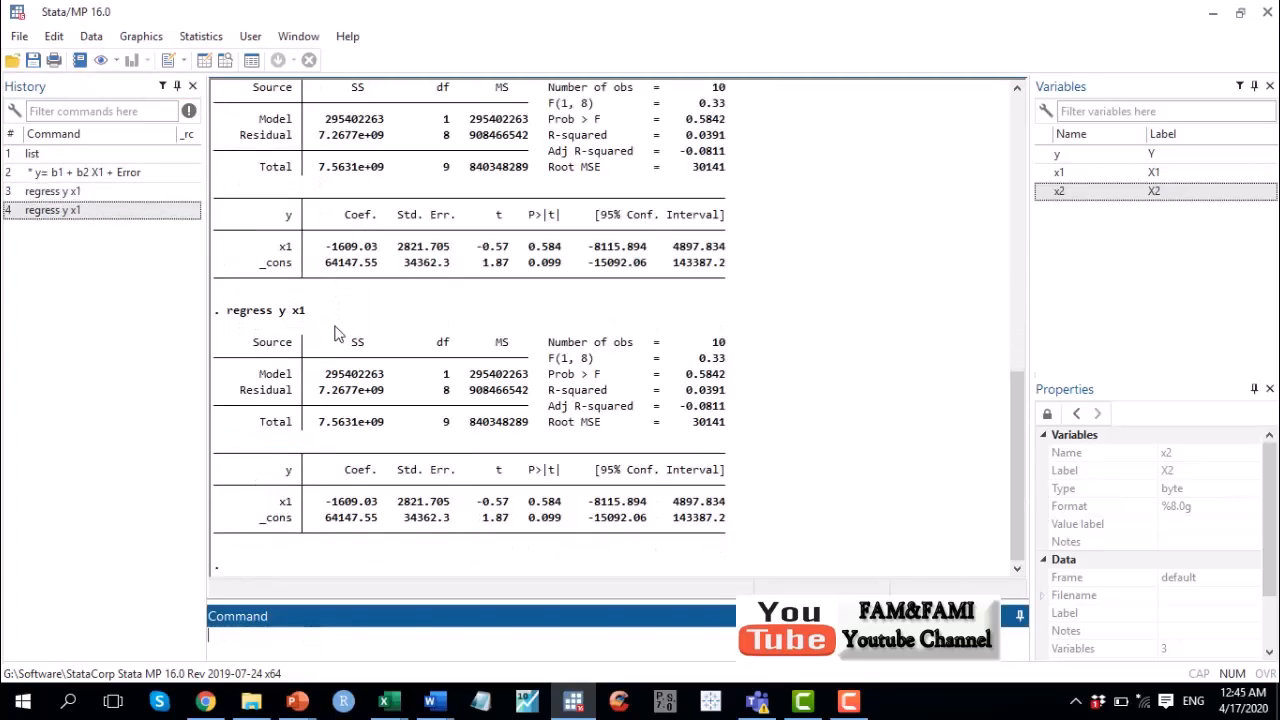
Step: Execute the newest regress y x1 entry directly from the command history and check its command line in the results
drag(307, 314, 228, 320)
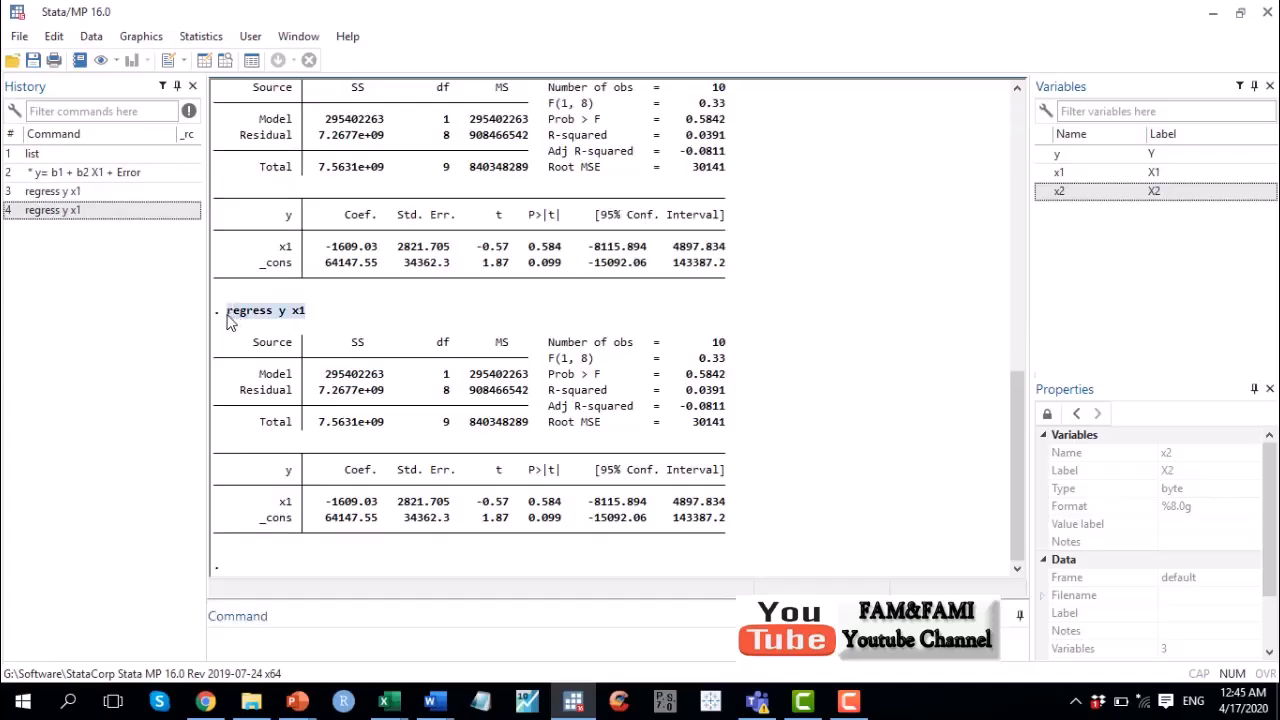
double_click(62, 214)
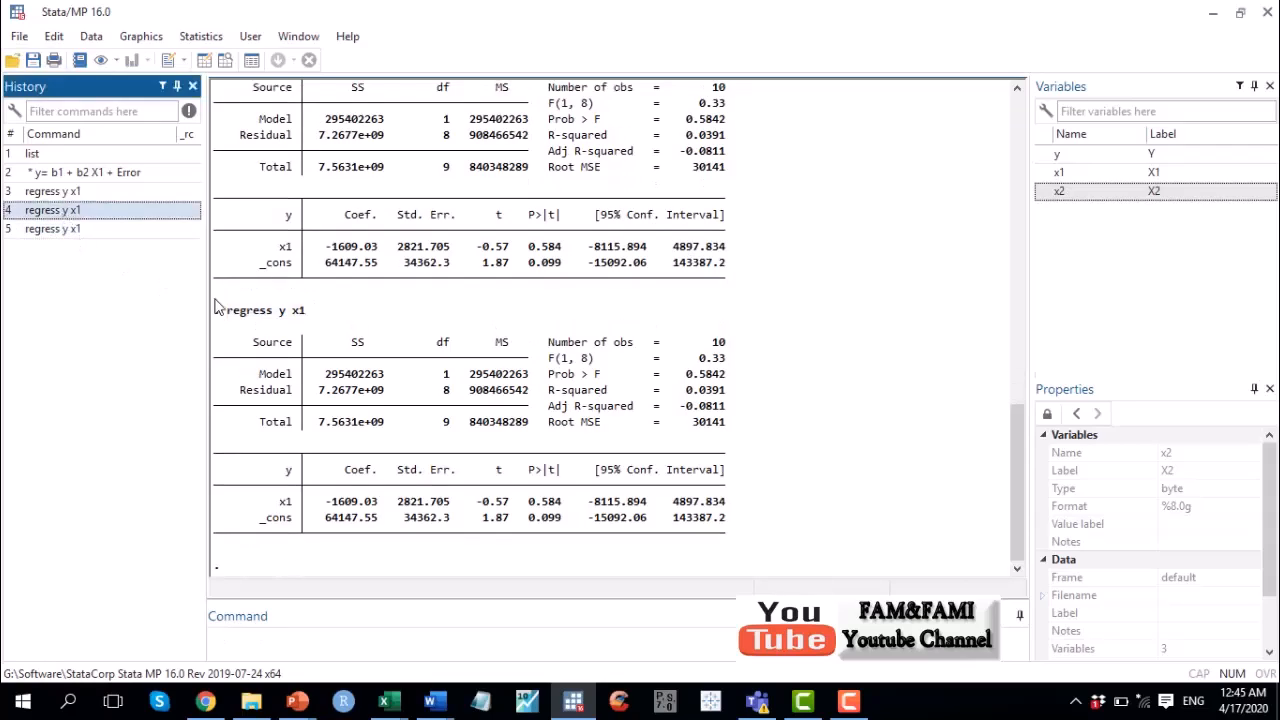
drag(228, 312, 305, 314)
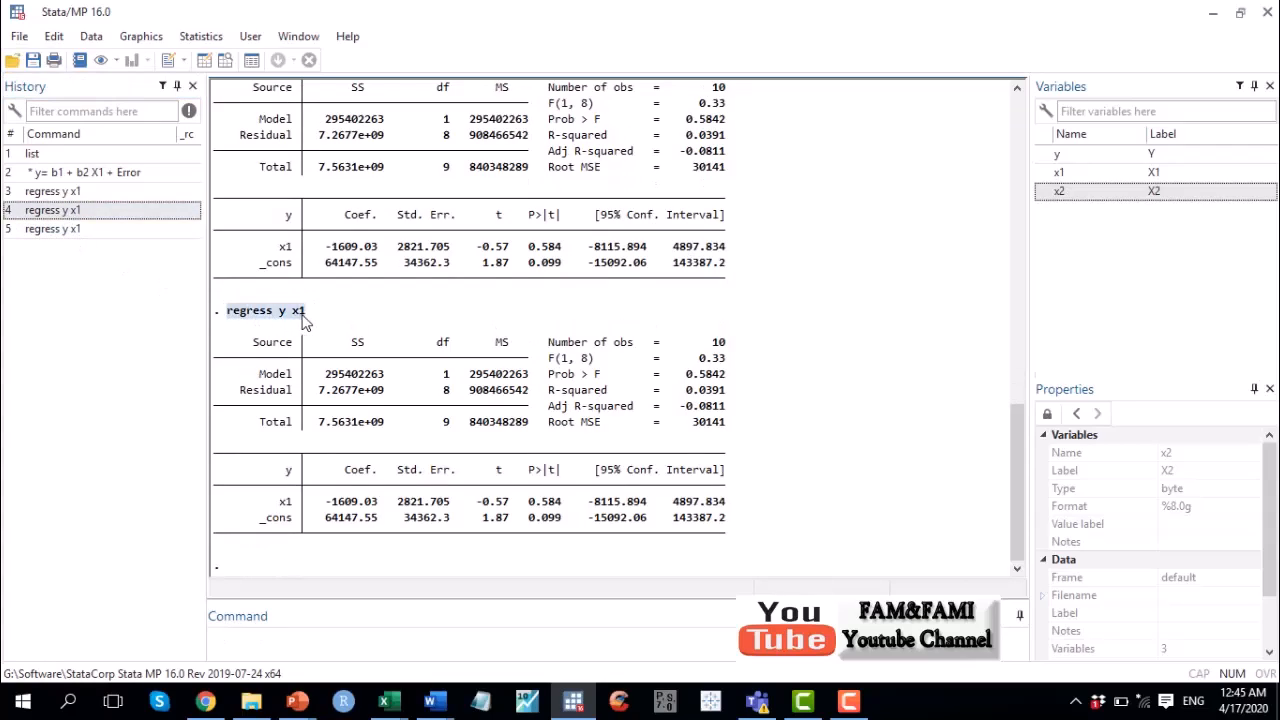
Step: Recall the latest regress y x1 command, add x2 as a second predictor, and run regress y x1 x2
click(83, 233)
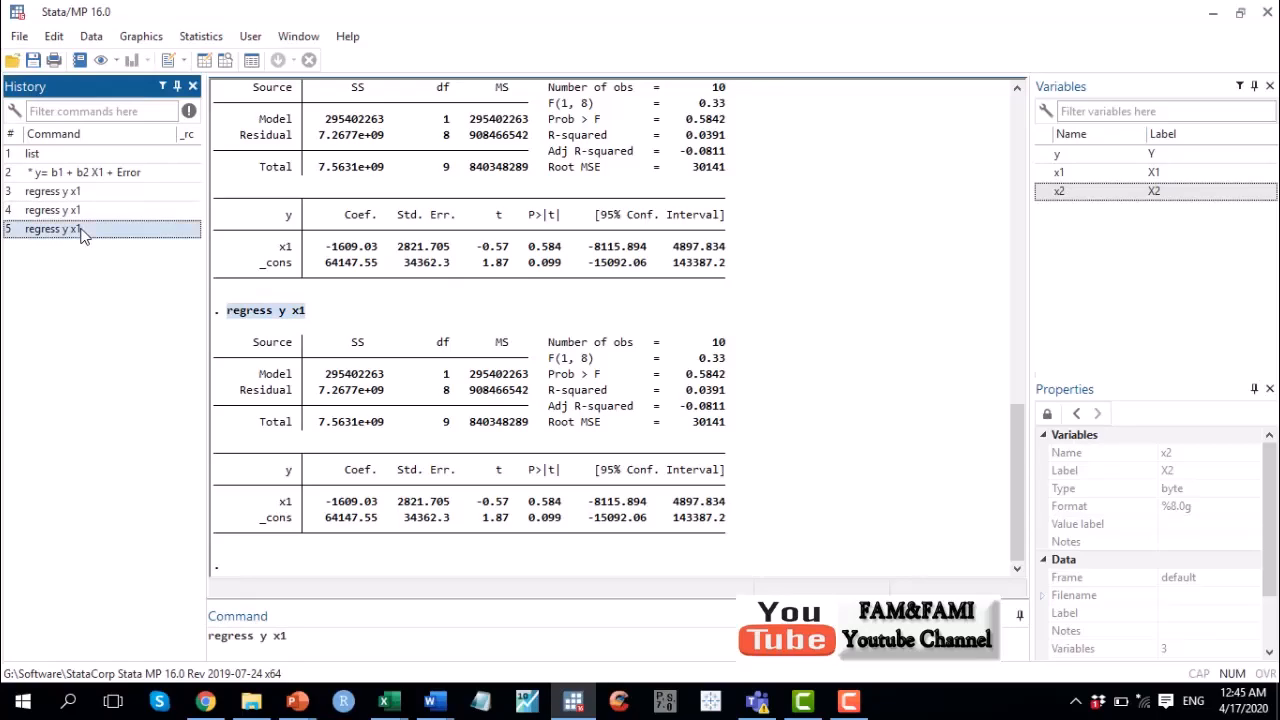
click(322, 636)
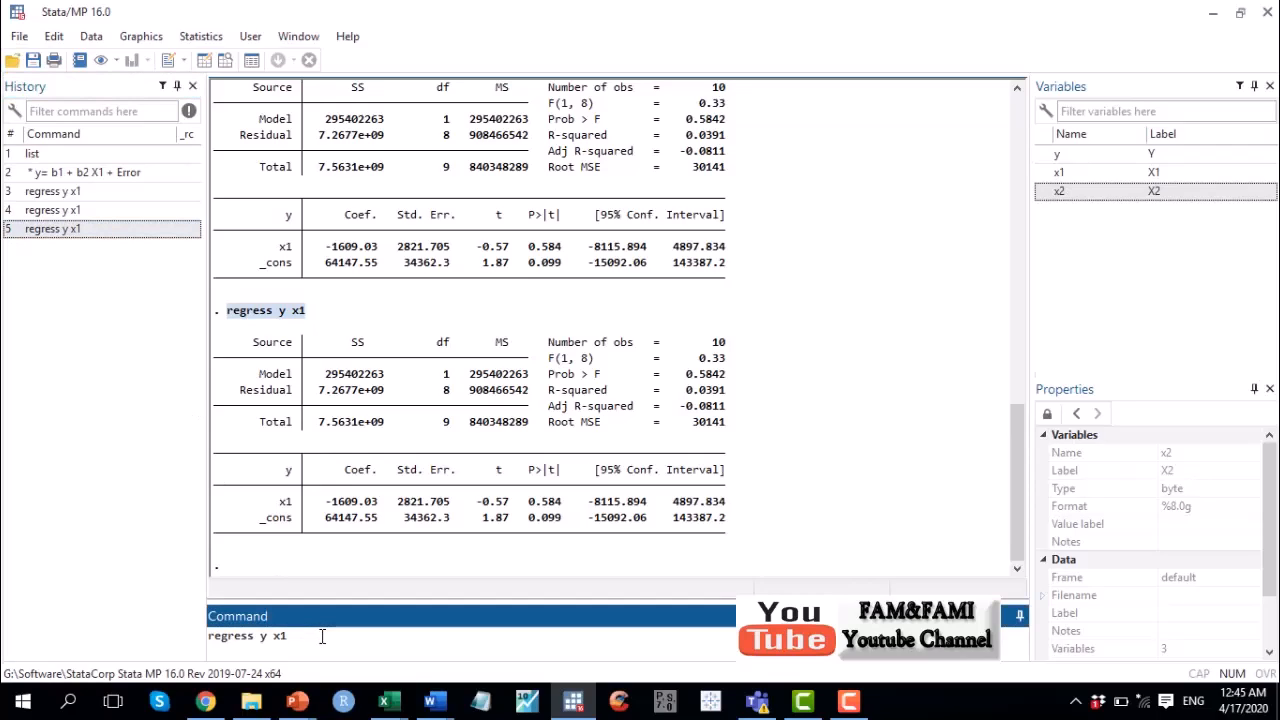
text(x2)
key(Return)
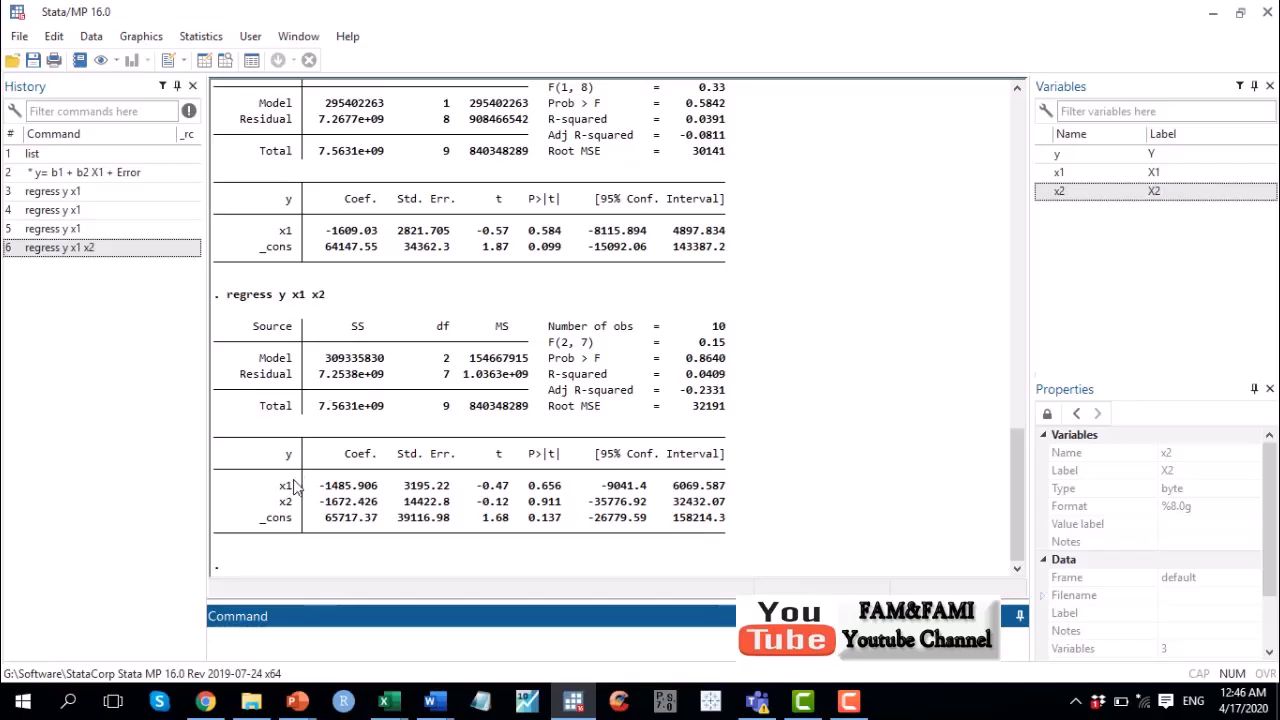
drag(269, 488, 292, 519)
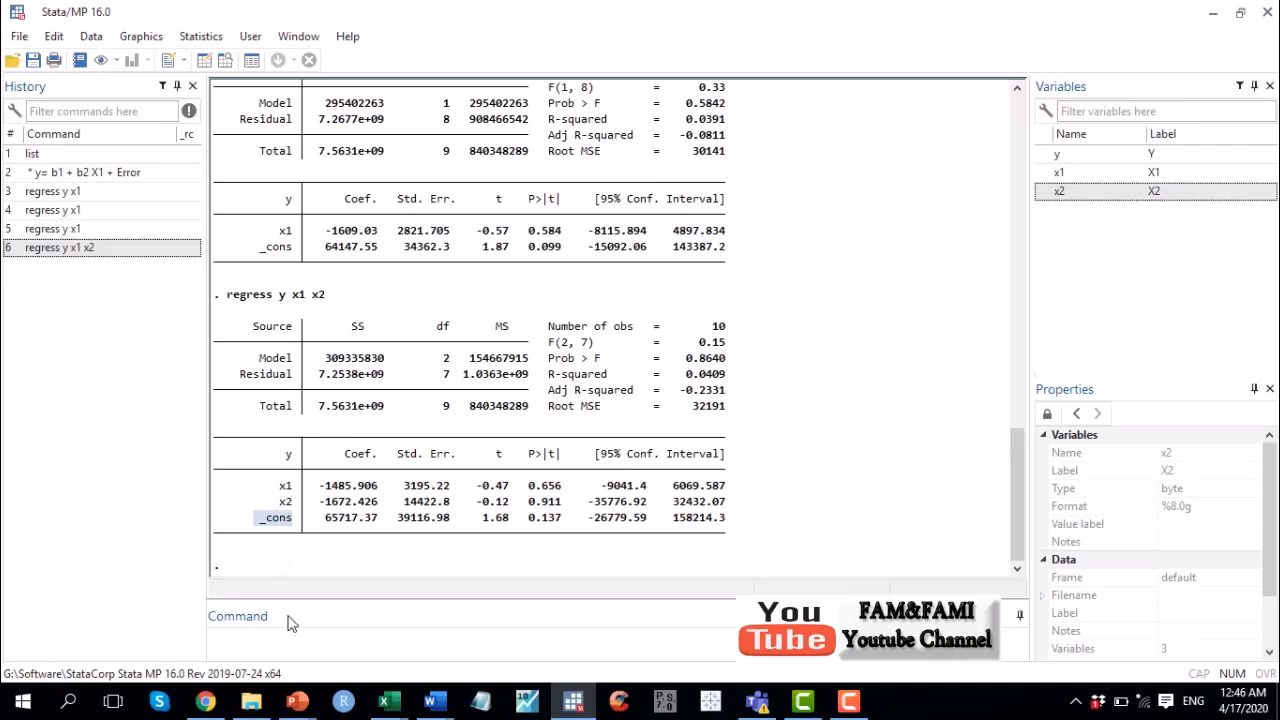
click(303, 646)
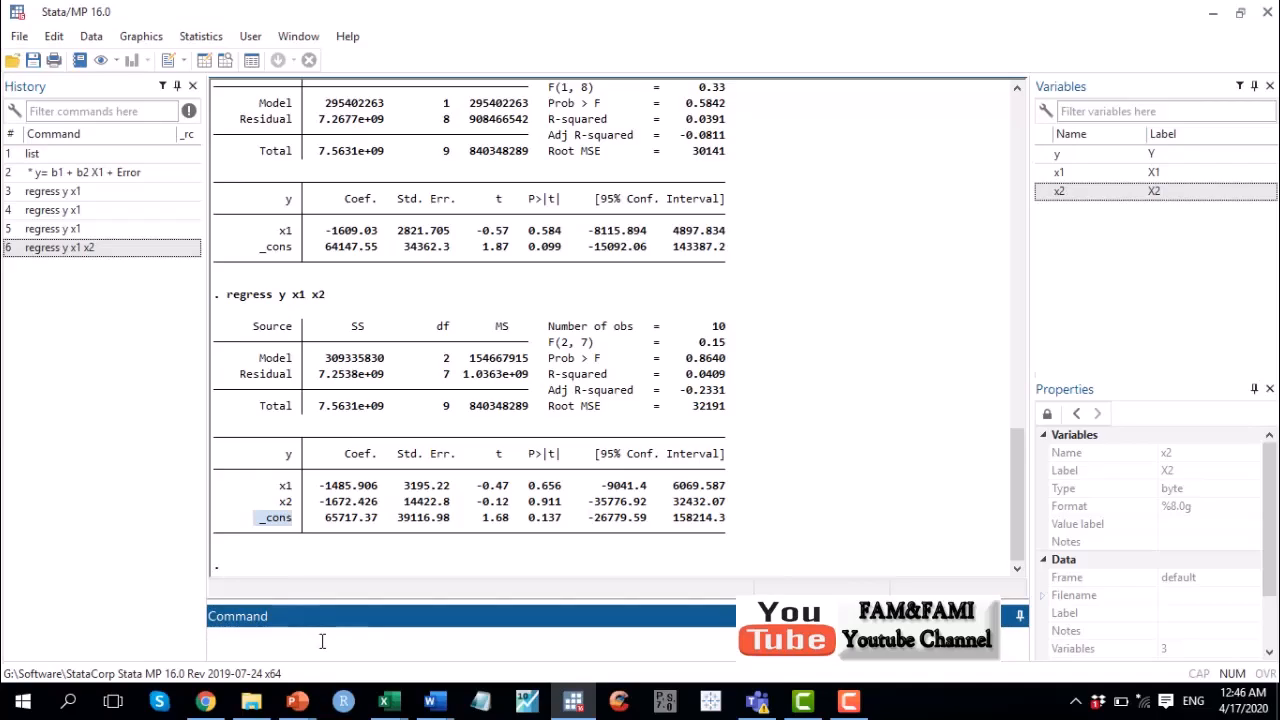
key(Page_Up)
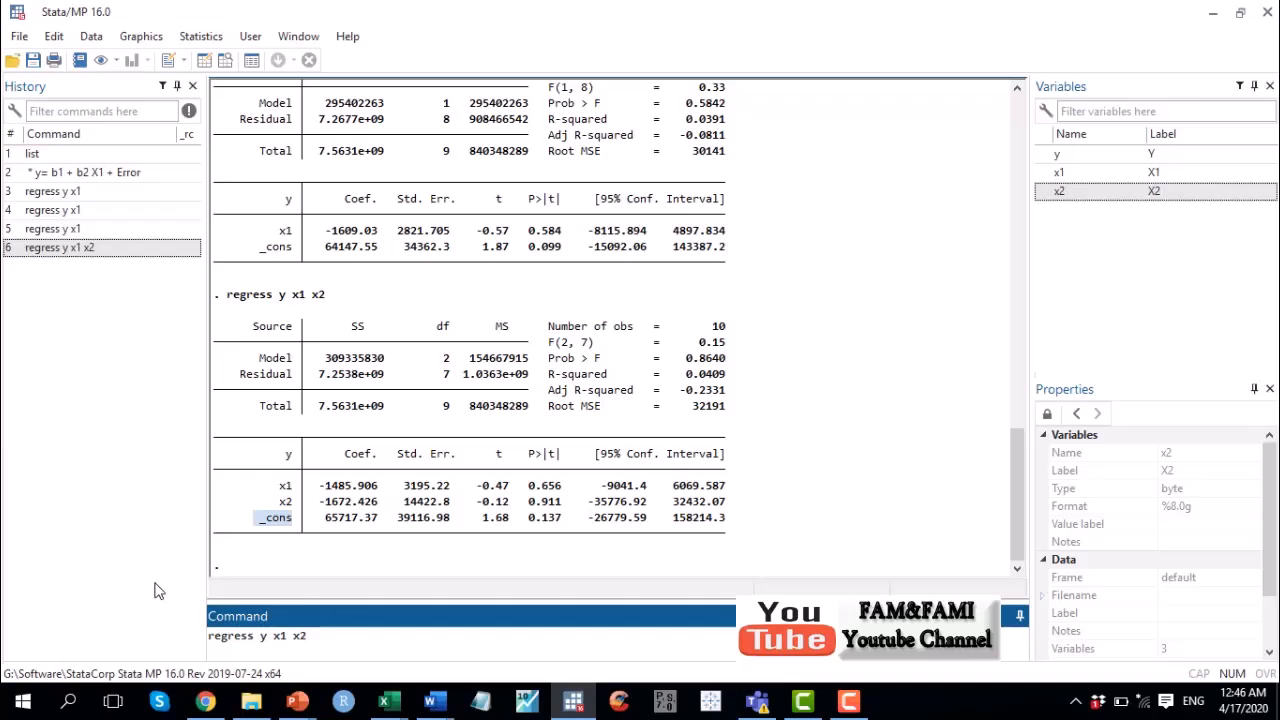
key(BackSpace)
key(BackSpace)
key(BackSpace)
key(Page_Up)
key(Page_Up)
key(Page_Up)
key(Page_Up)
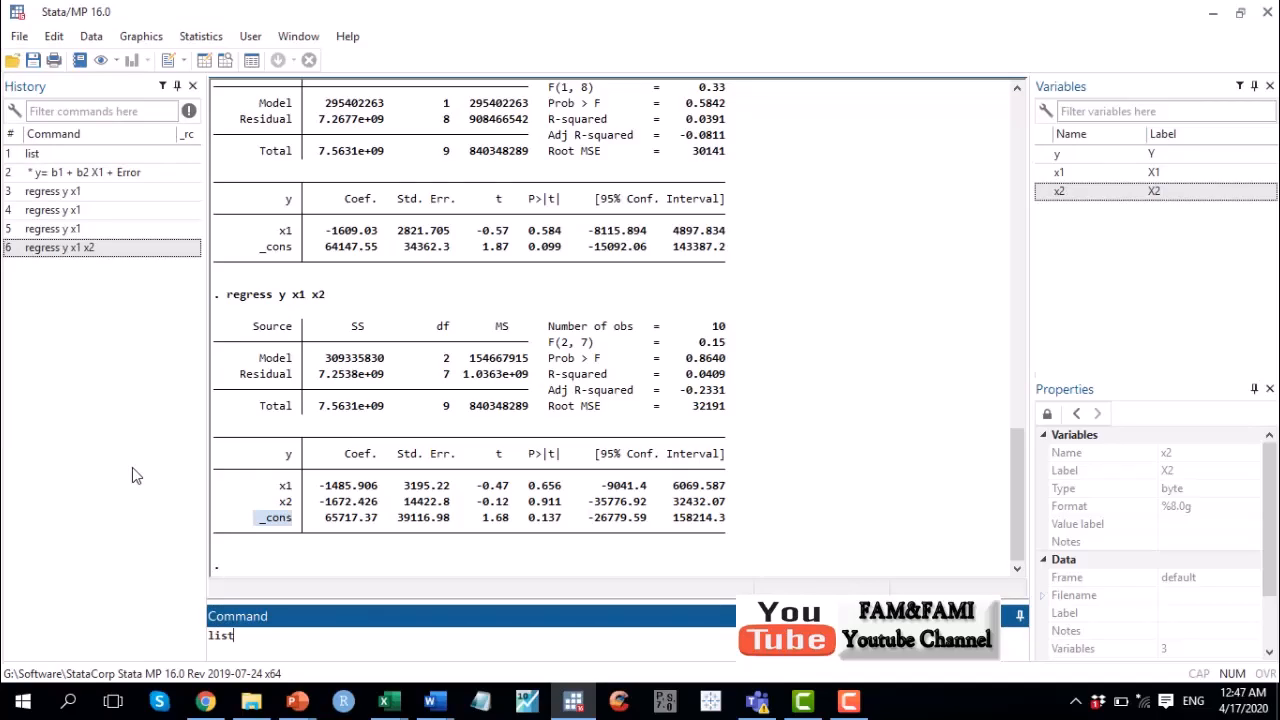
key(BackSpace)
key(BackSpace)
key(BackSpace)
key(BackSpace)
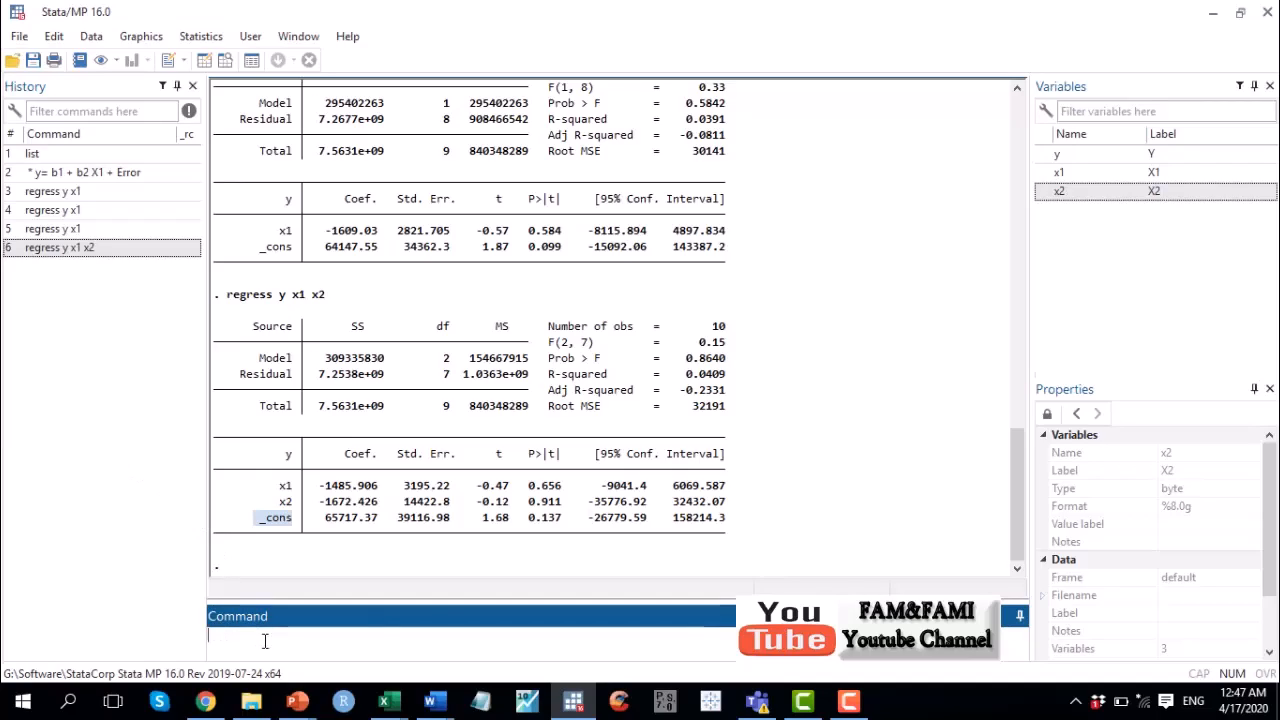
Step: Recall the single-predictor command regress y x1, leaving out x2, and run it again
key(ctrl+v)
key(Page_Up)
key(Page_Up)
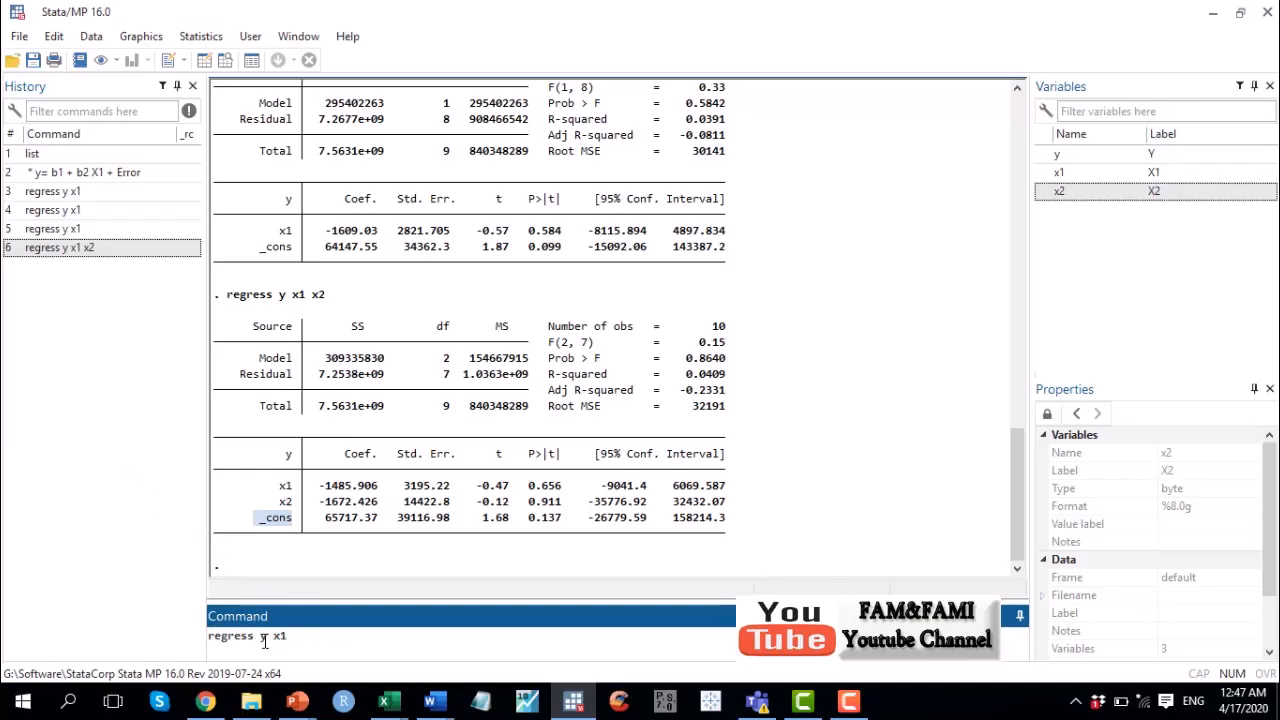
key(Escape)
key(Page_Up)
key(Page_Up)
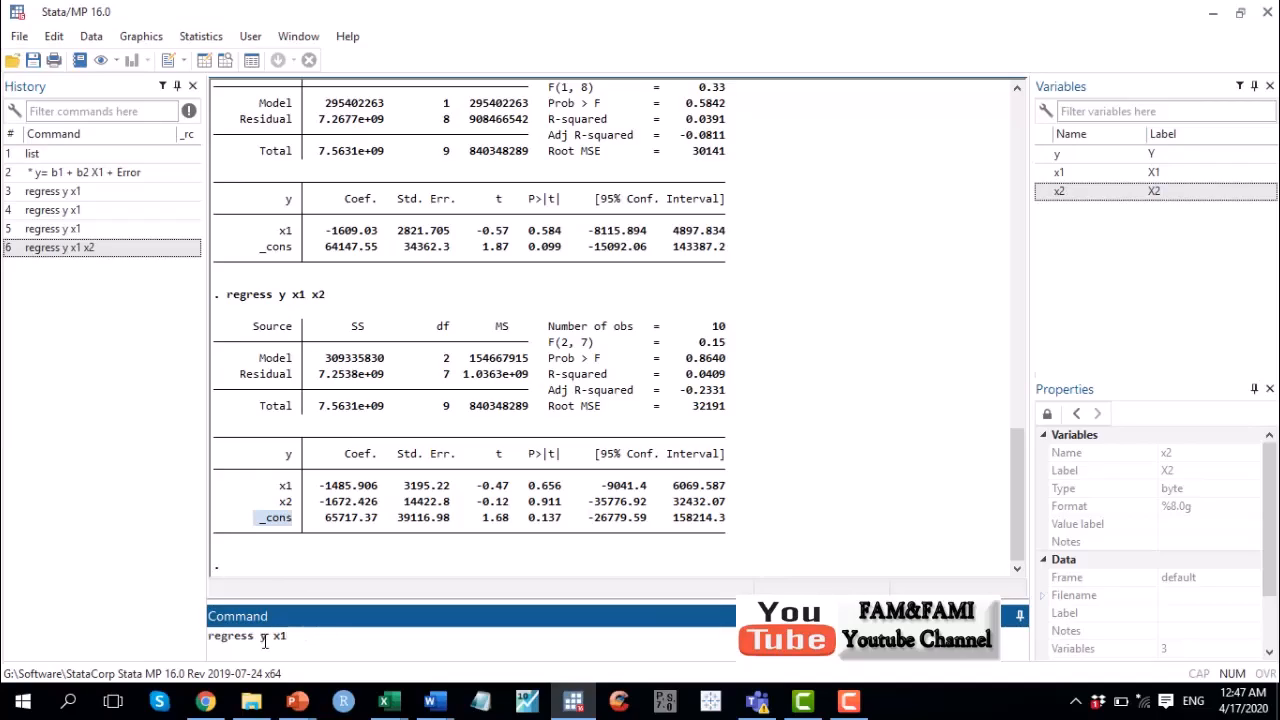
text(x2)
key(BackSpace)
key(BackSpace)
key(BackSpace)
key(Return)
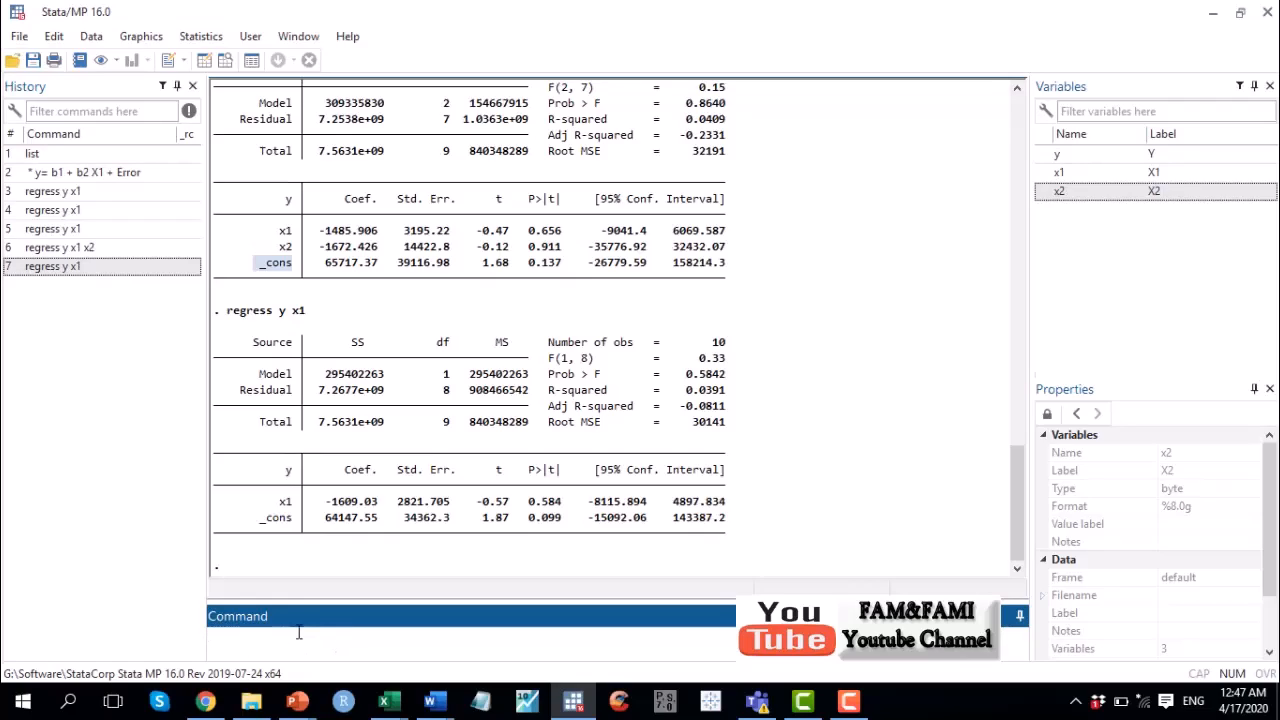
Step: Recall regress y x1, add the option to suppress the constant, and run regress y x1, noconstant
key(Page_Up)
text(,)
text(no)
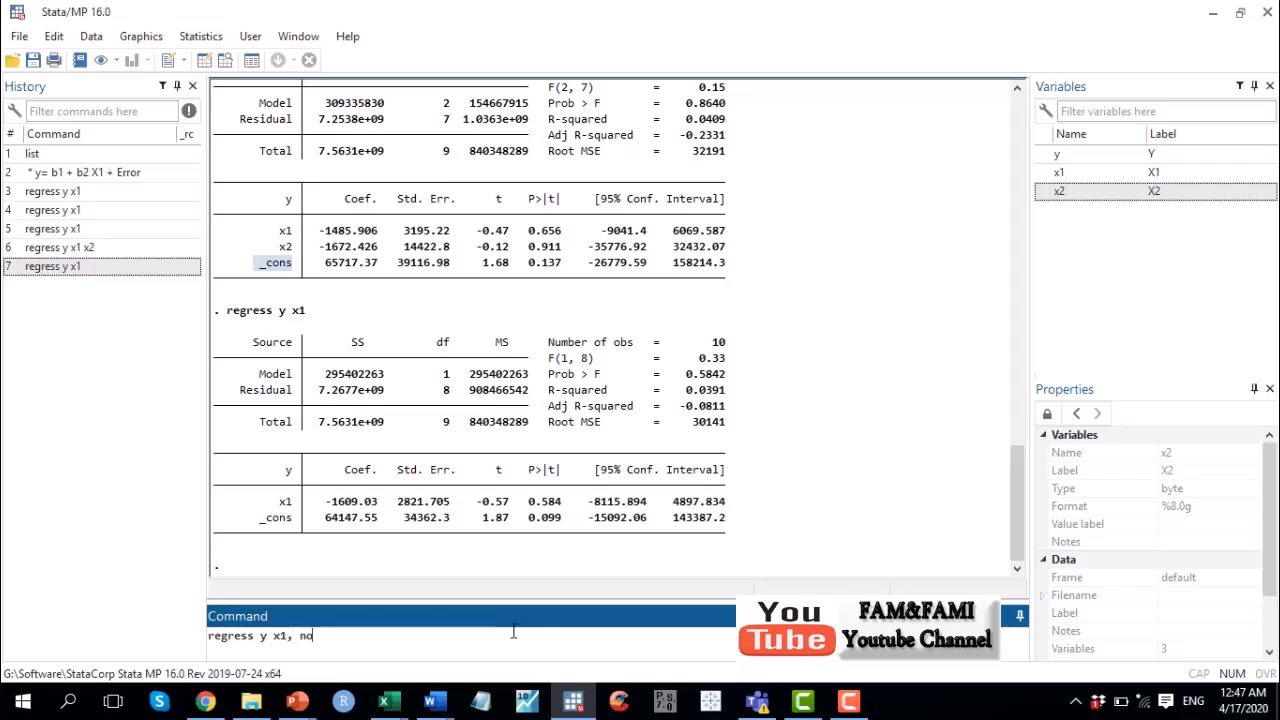
text(constant)
drag(250, 518, 455, 527)
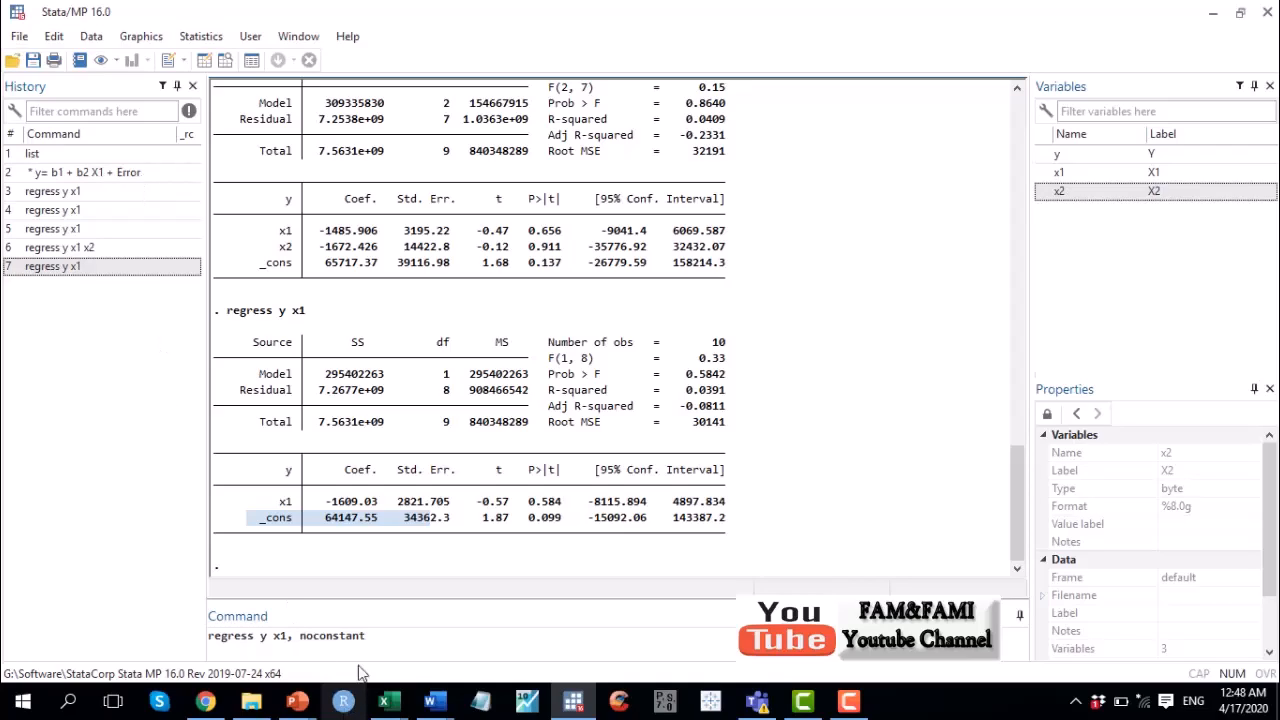
click(377, 638)
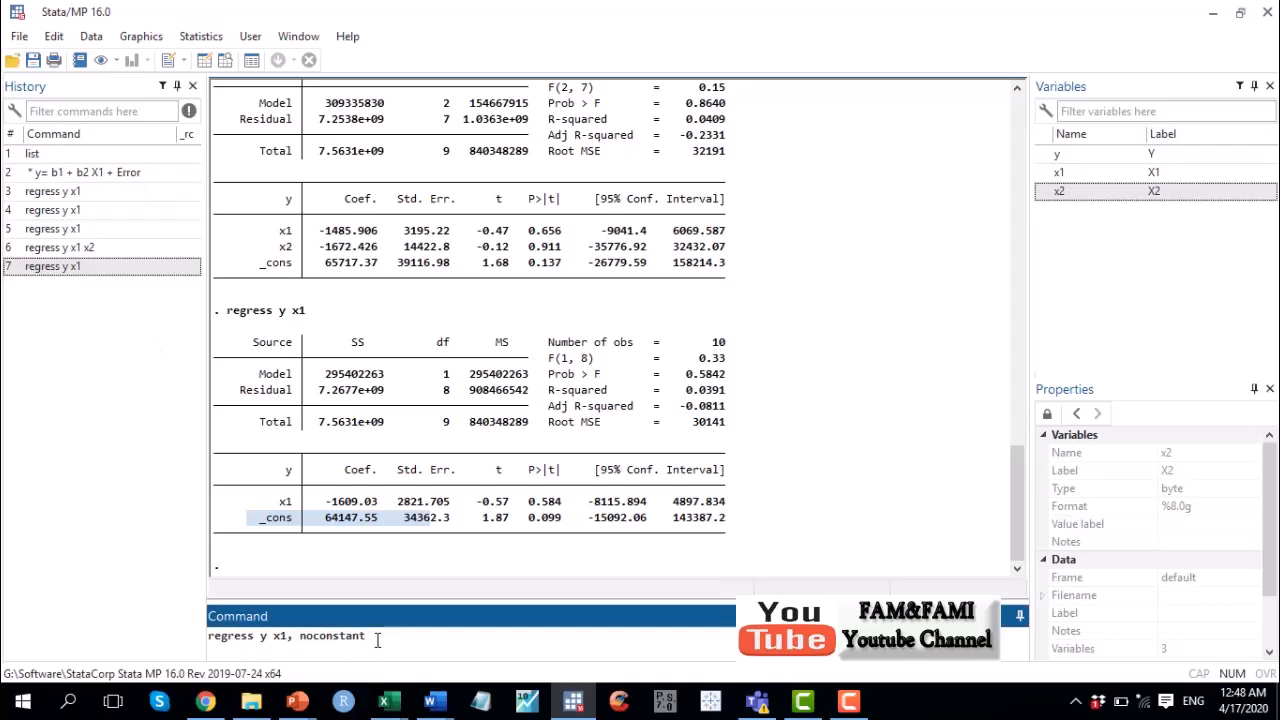
key(Return)
drag(272, 524, 634, 510)
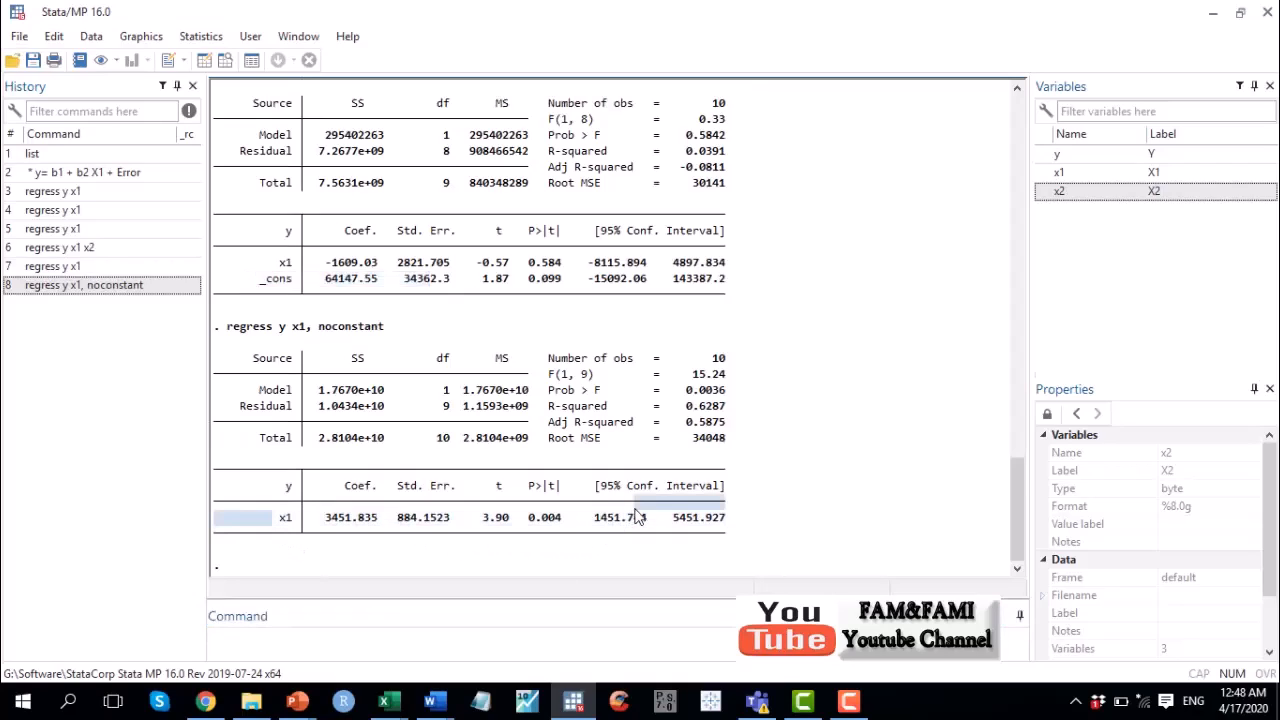
Step: Recall the last command, add x2 as a second predictor, and run regress y x1 x2, noconstant
click(558, 638)
key(Page_Up)
key(BackSpace)
key(BackSpace)
key(BackSpace)
key(BackSpace)
key(BackSpace)
key(BackSpace)
key(BackSpace)
key(BackSpace)
key(BackSpace)
key(BackSpace)
key(BackSpace)
key(BackSpace)
text(x2)
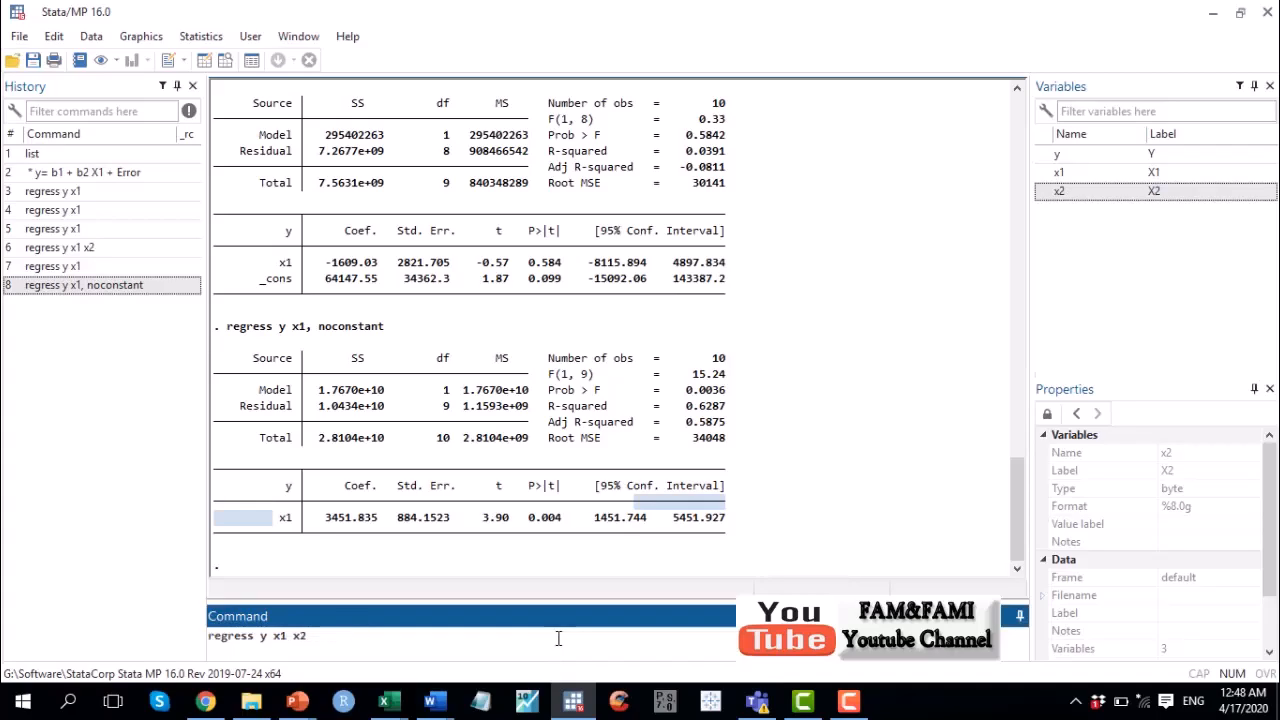
drag(322, 640, 212, 638)
click(362, 655)
text(, noconstant)
key(Return)
drag(276, 512, 466, 528)
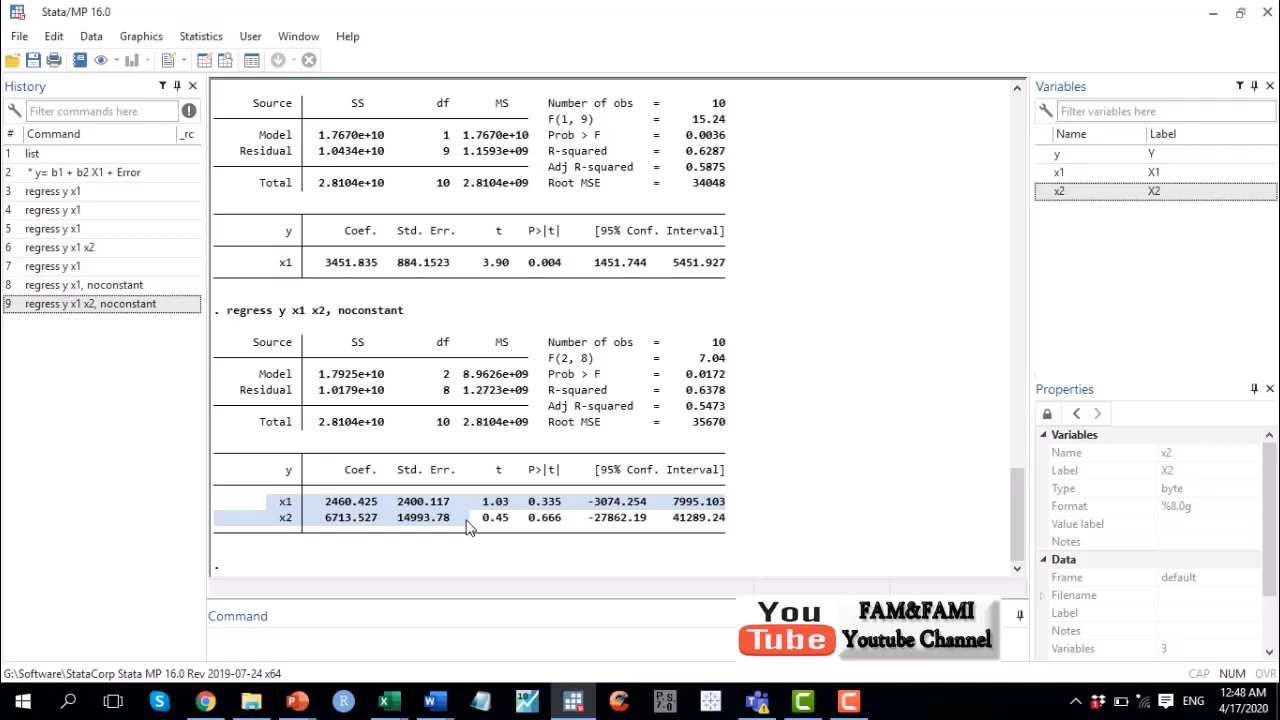
click(385, 643)
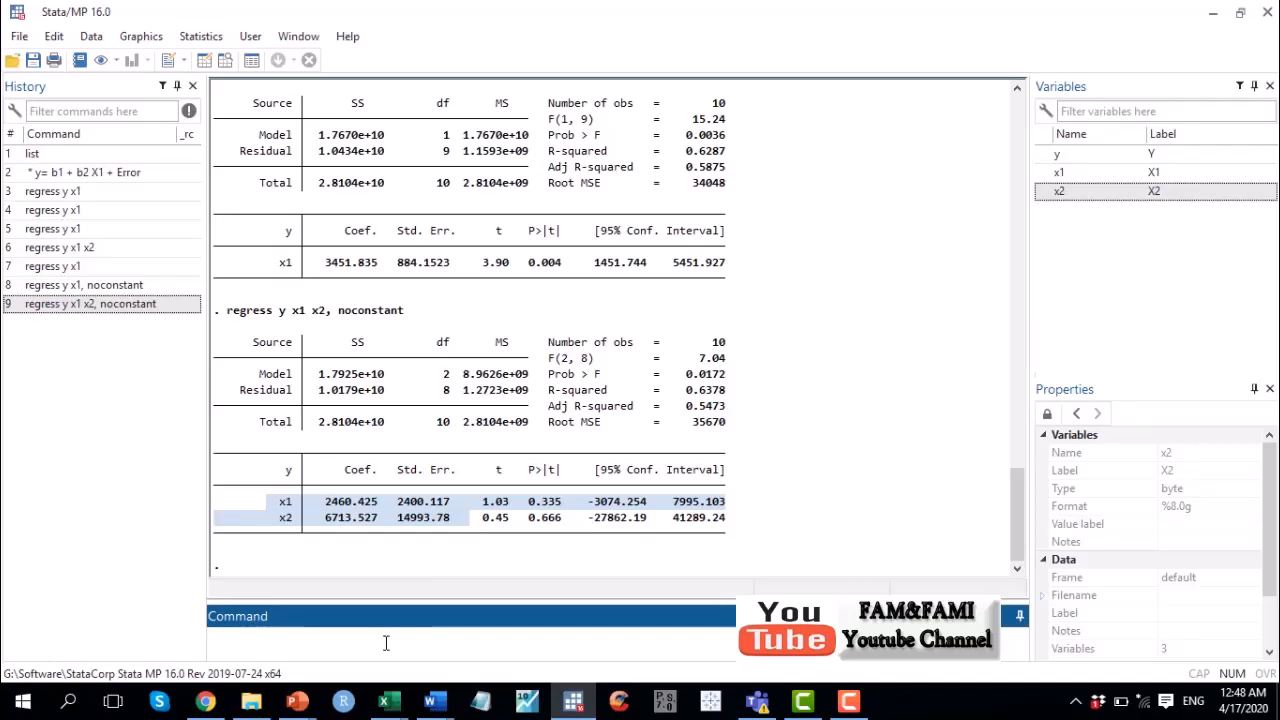
Step: Open the Linear regression dialog and set y as the dependent variable
click(208, 37)
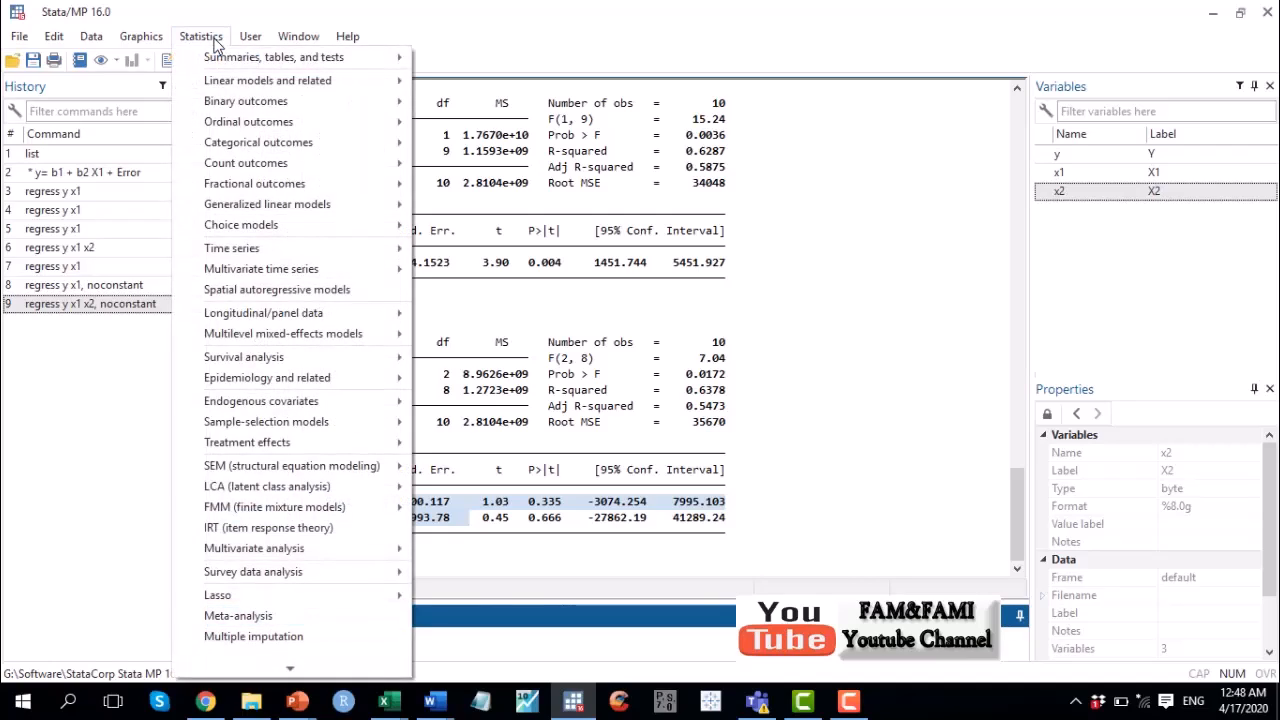
mouse_move(233, 86)
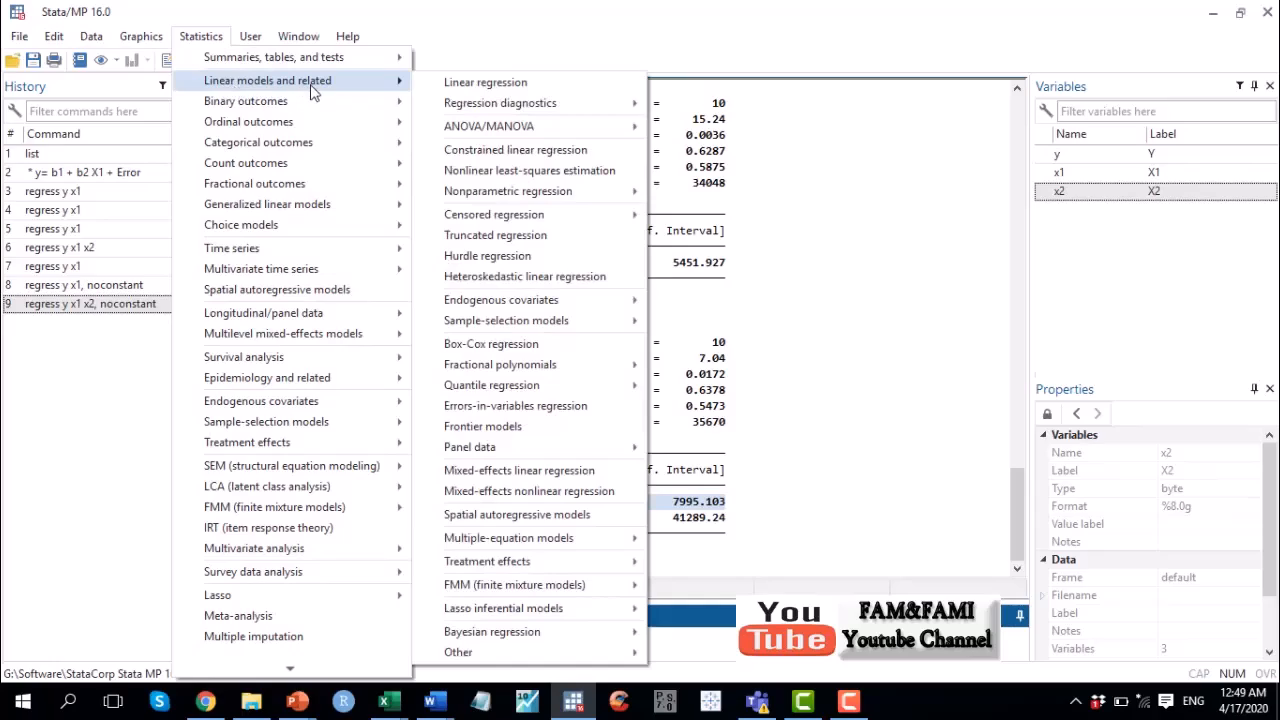
click(537, 88)
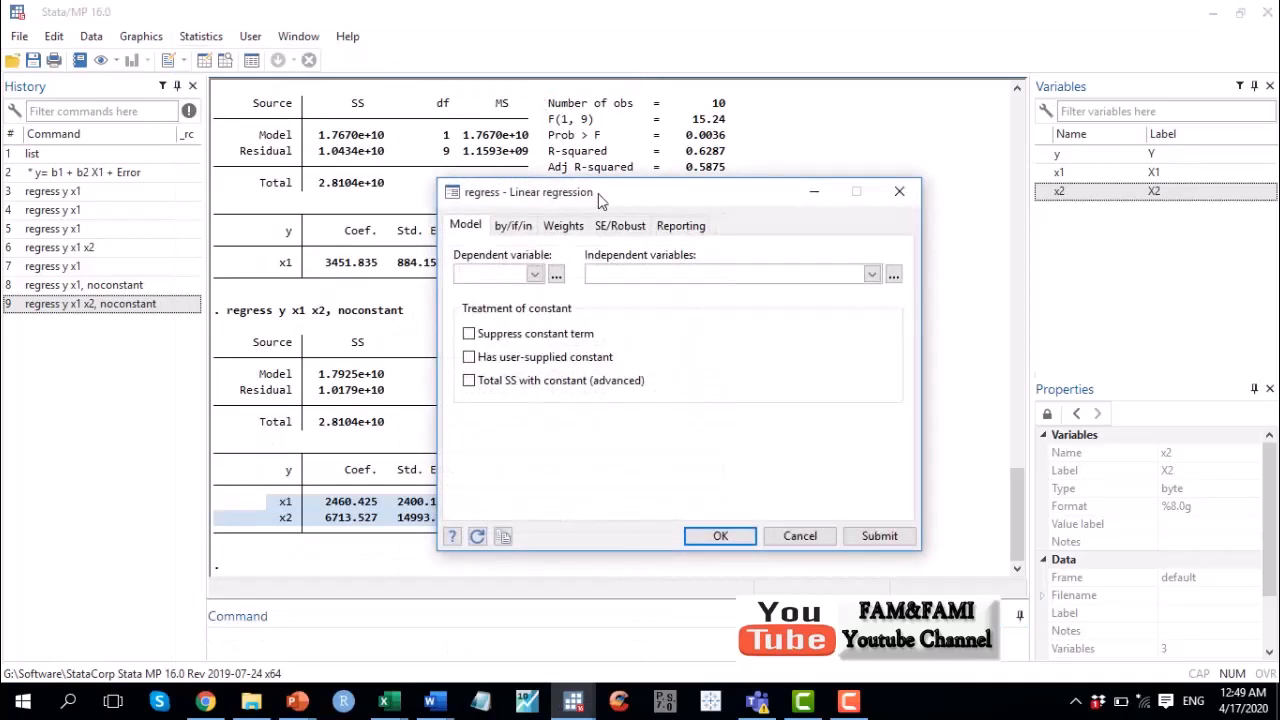
drag(606, 195, 548, 200)
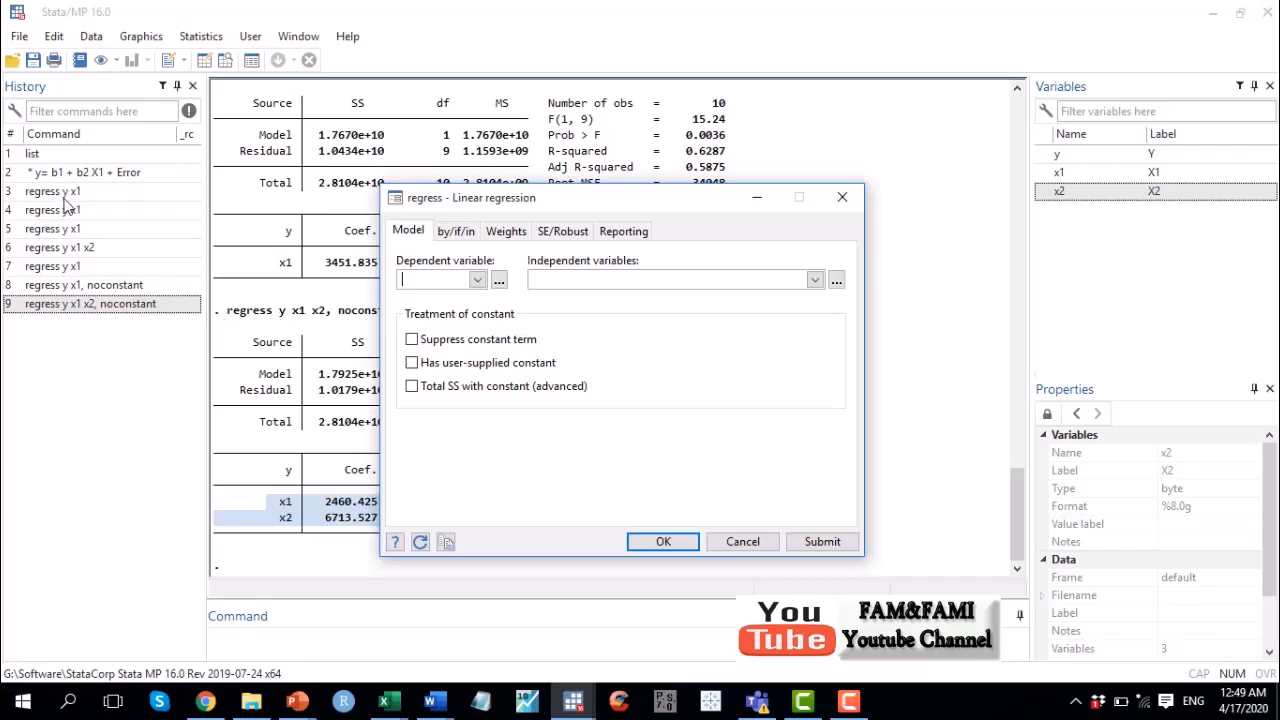
click(477, 279)
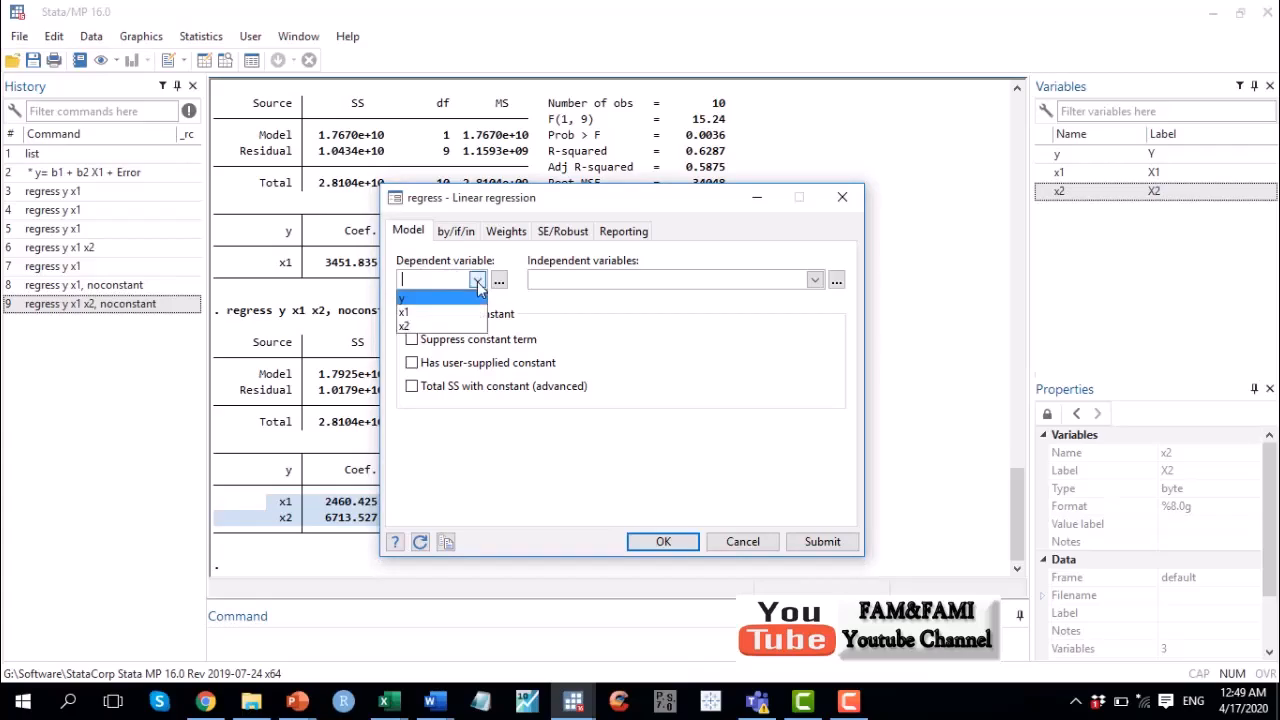
click(453, 298)
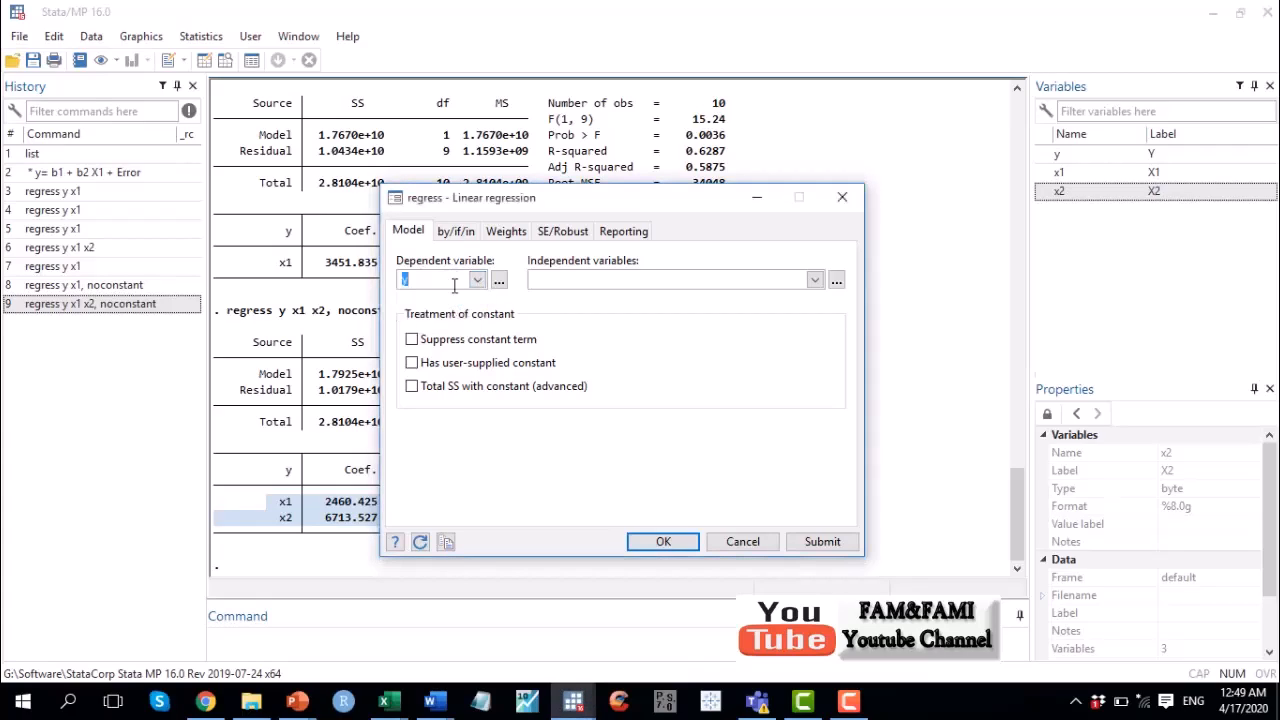
click(455, 275)
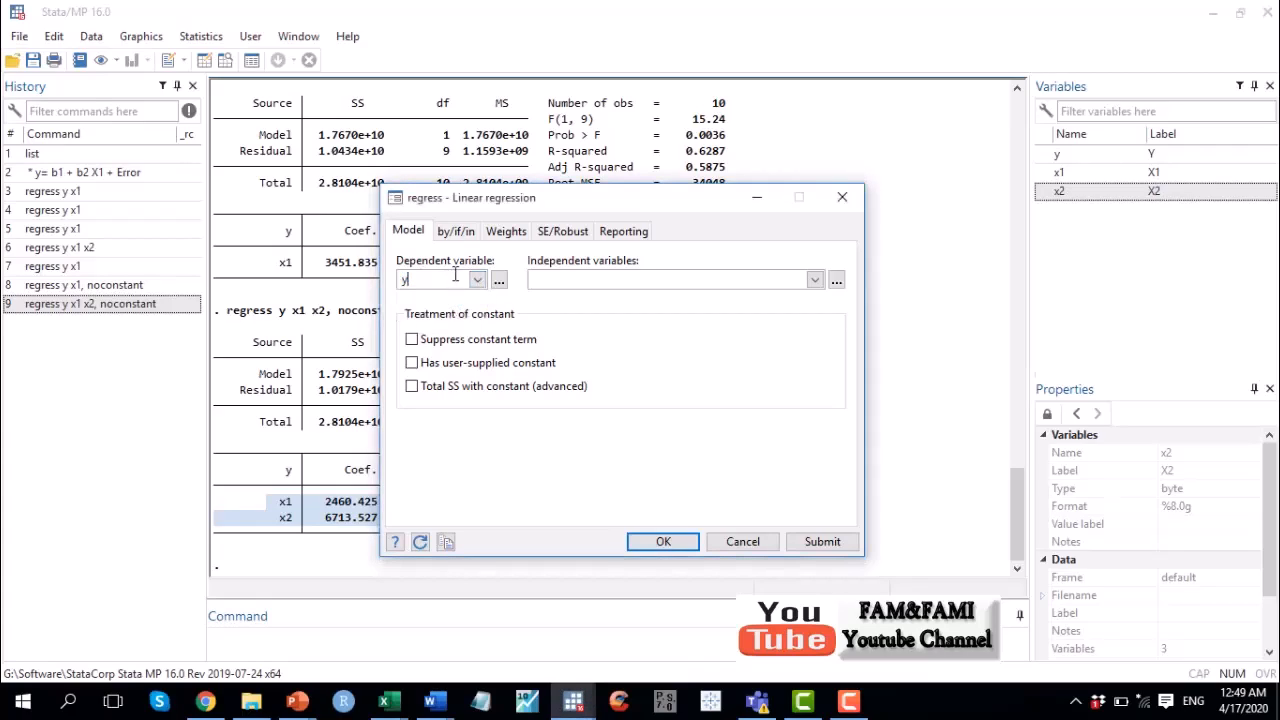
Step: Choose x1 and x2 as independent variables, run the regression with its constant, and check the generated command in the results
click(815, 282)
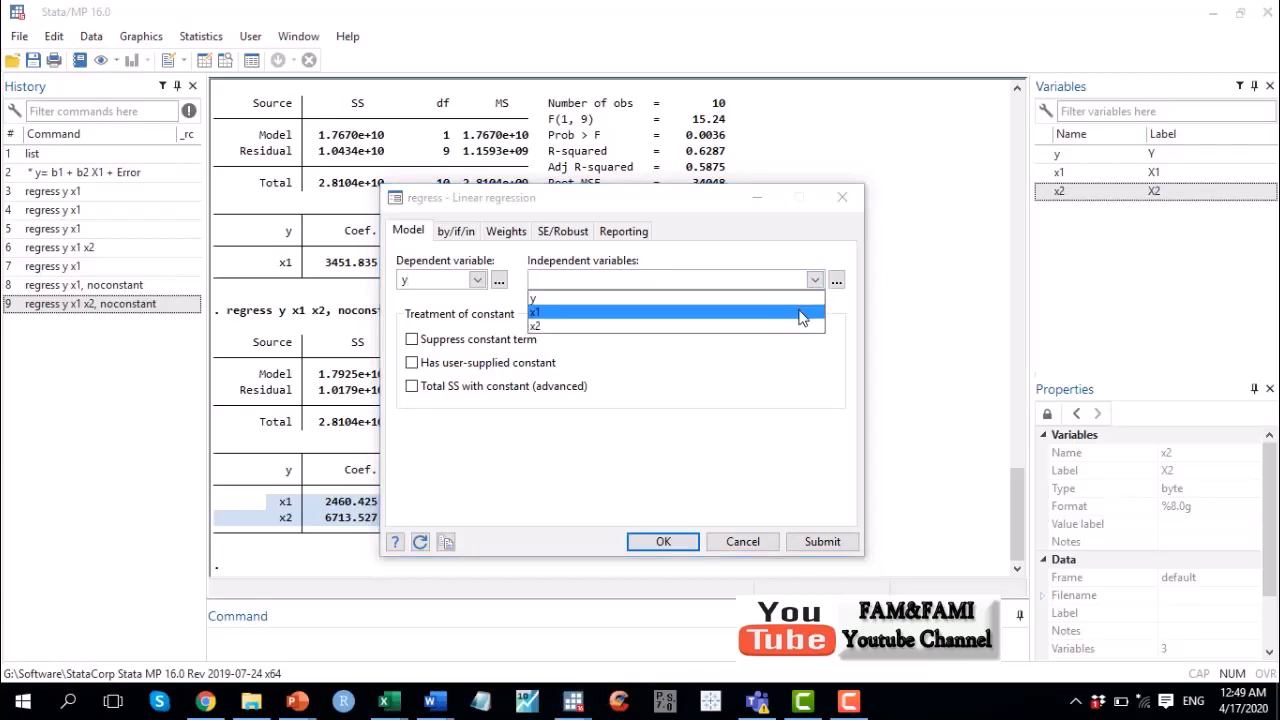
click(800, 320)
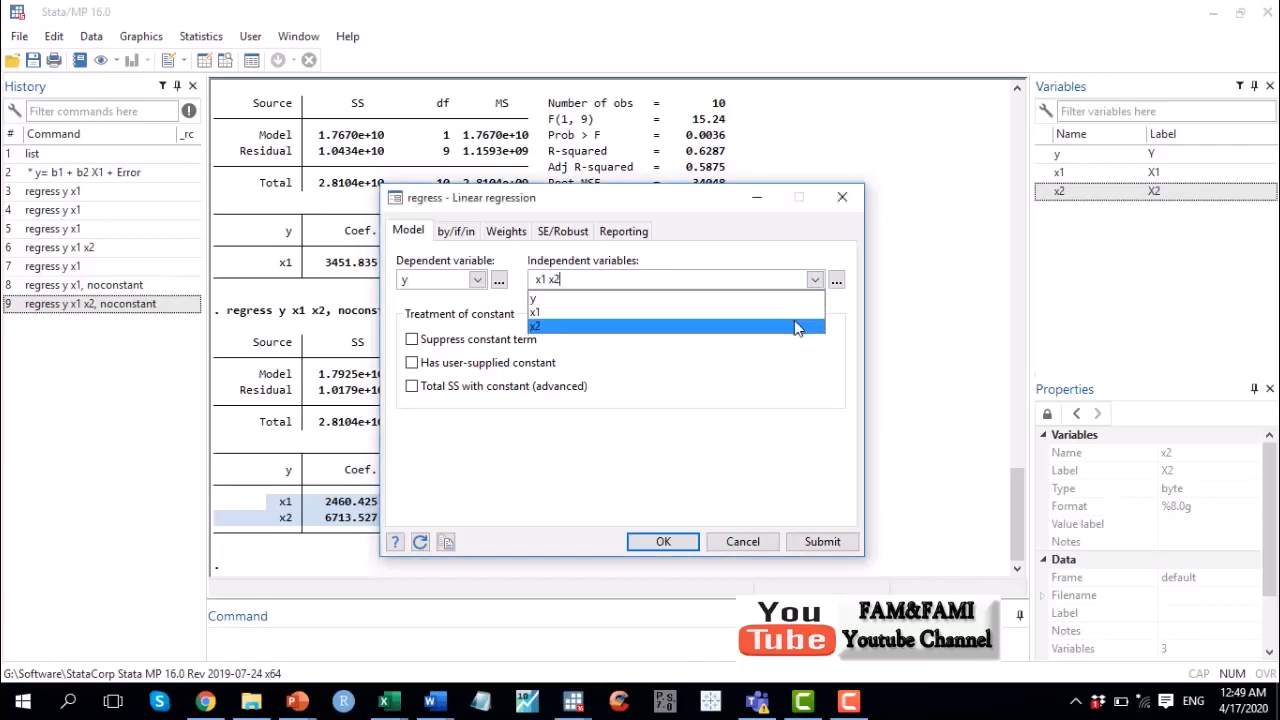
click(797, 328)
click(745, 281)
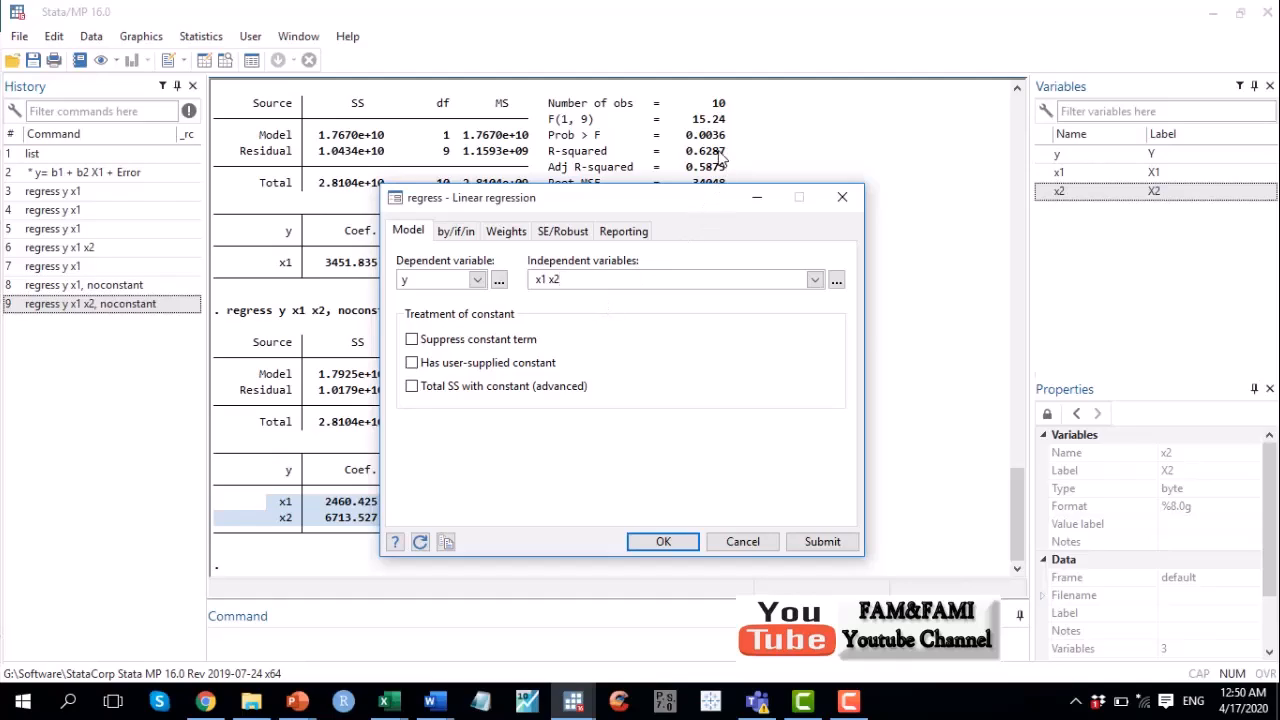
drag(698, 208, 688, 150)
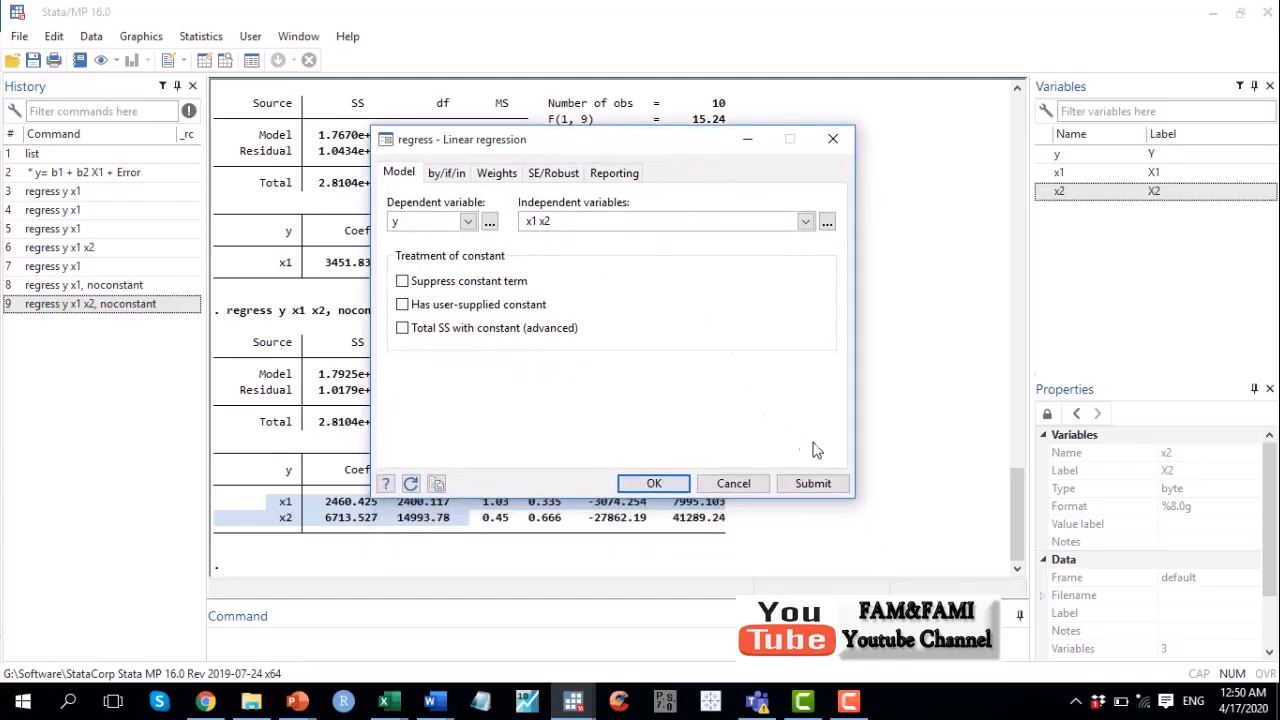
click(656, 484)
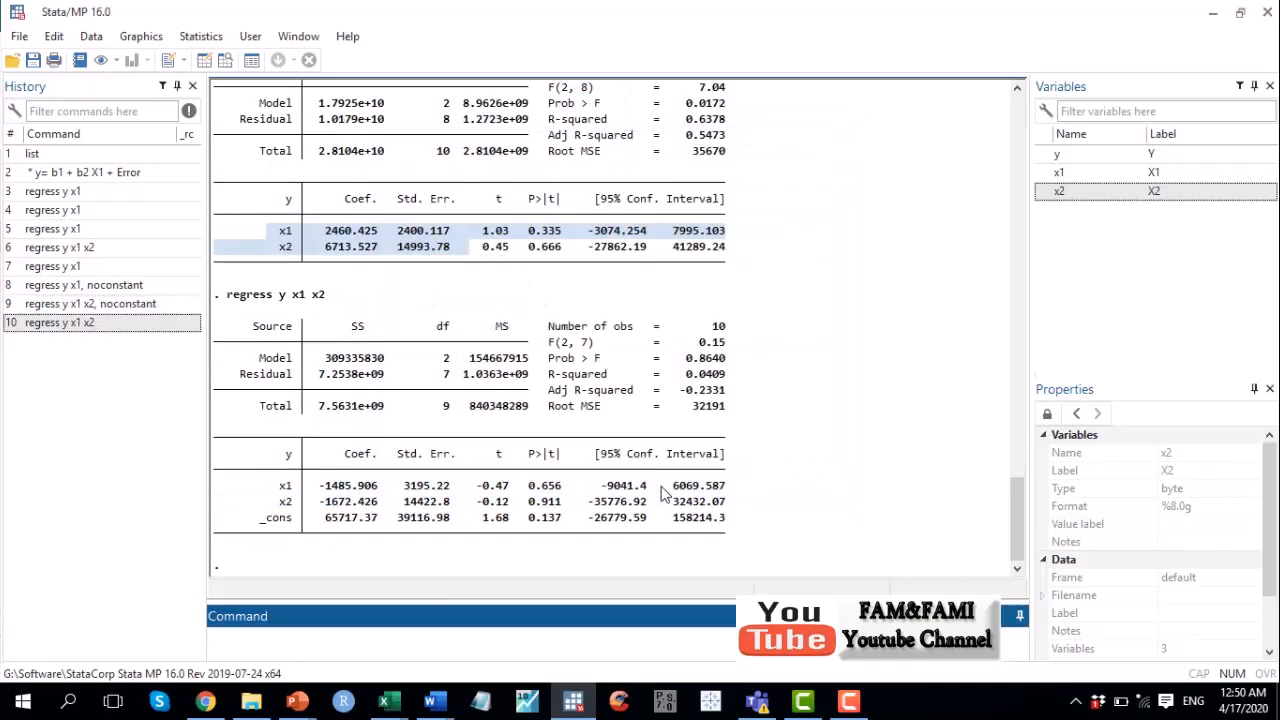
drag(228, 297, 329, 305)
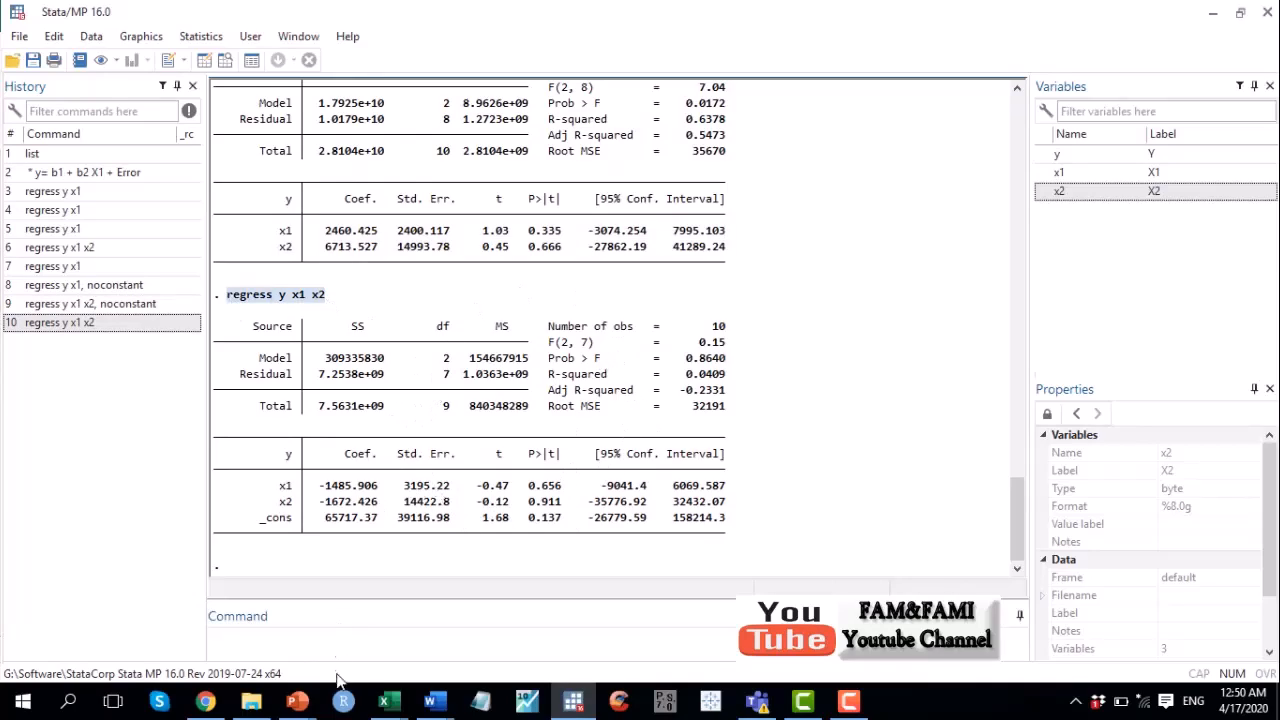
Step: Open the Linear regression dialog by running the command db regress
click(378, 641)
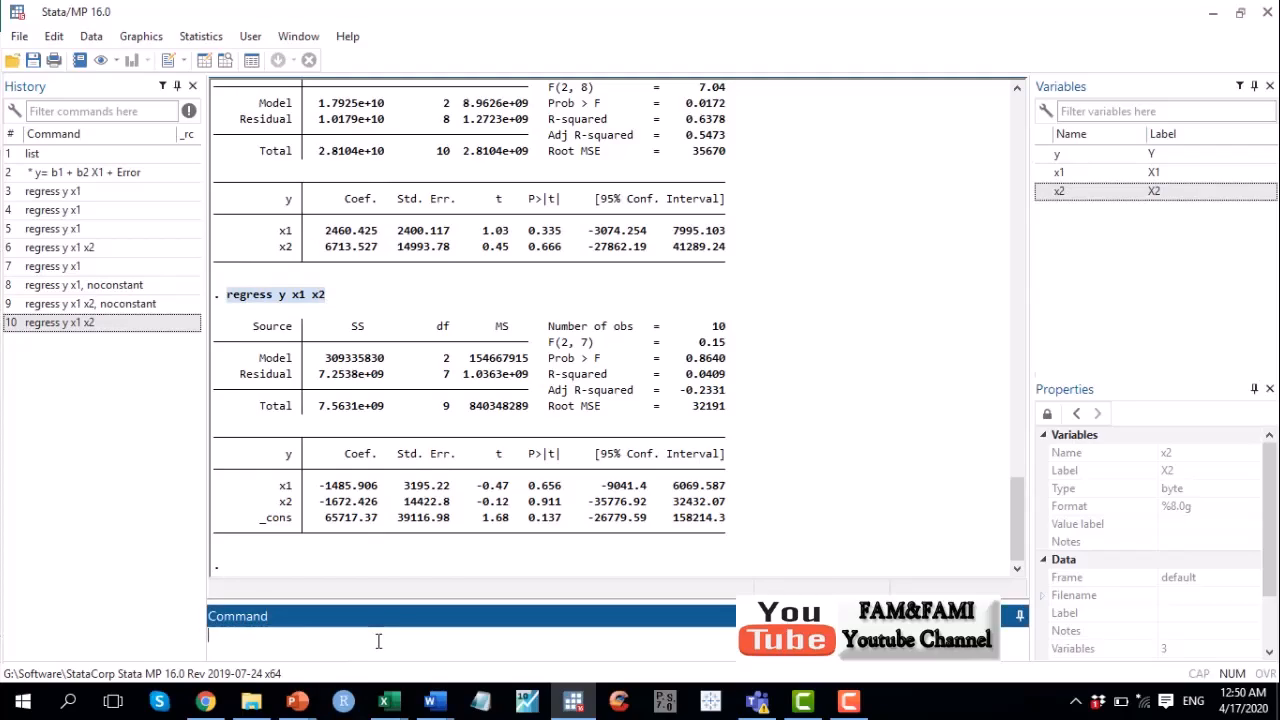
text(db)
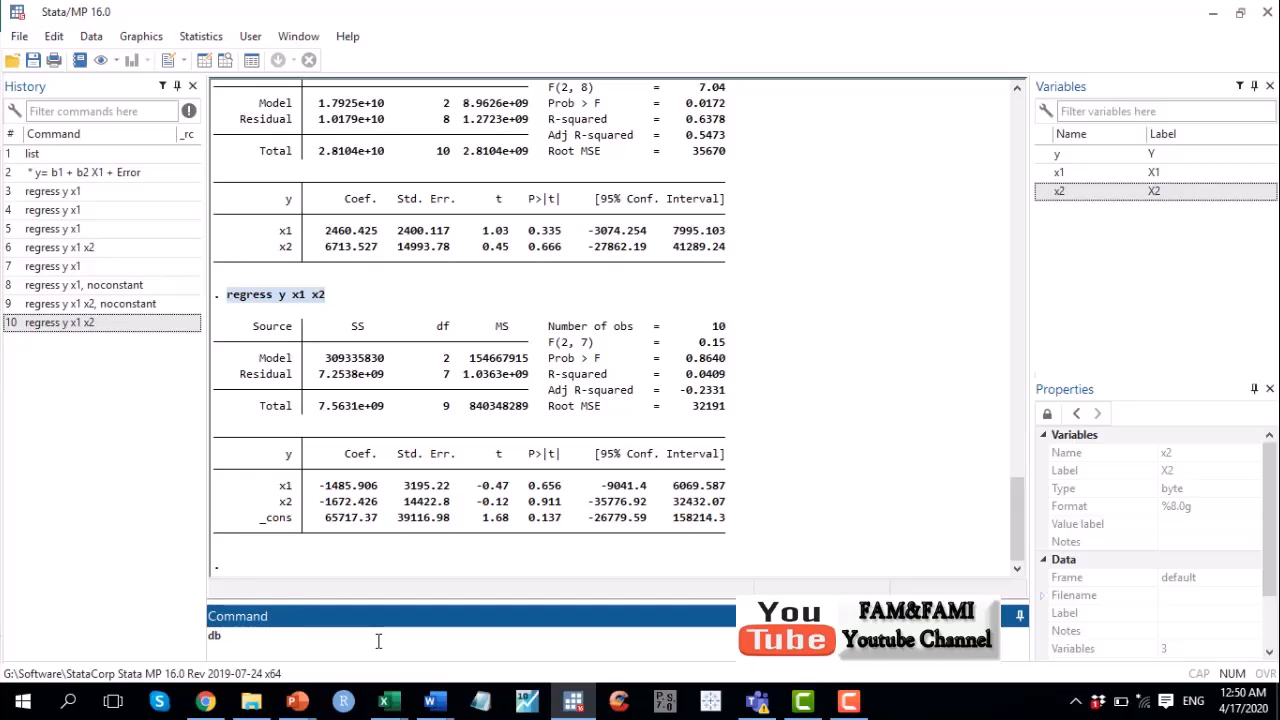
text( regress)
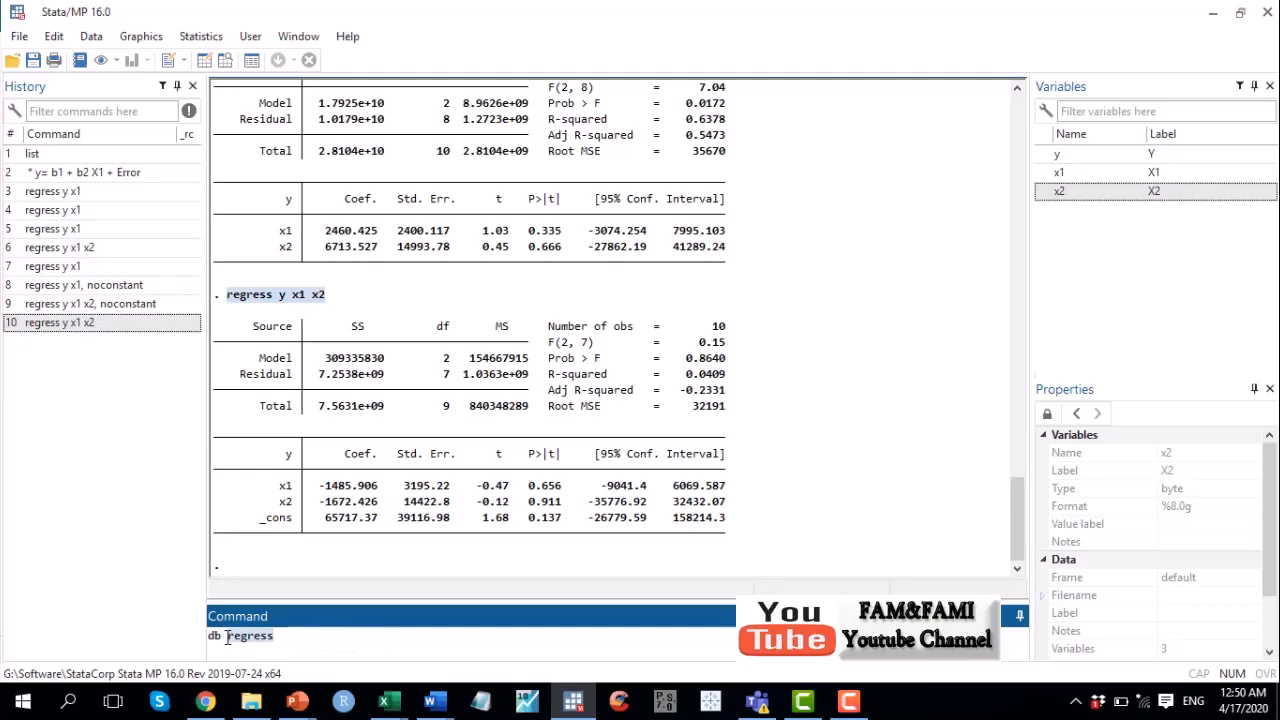
click(284, 635)
key(Return)
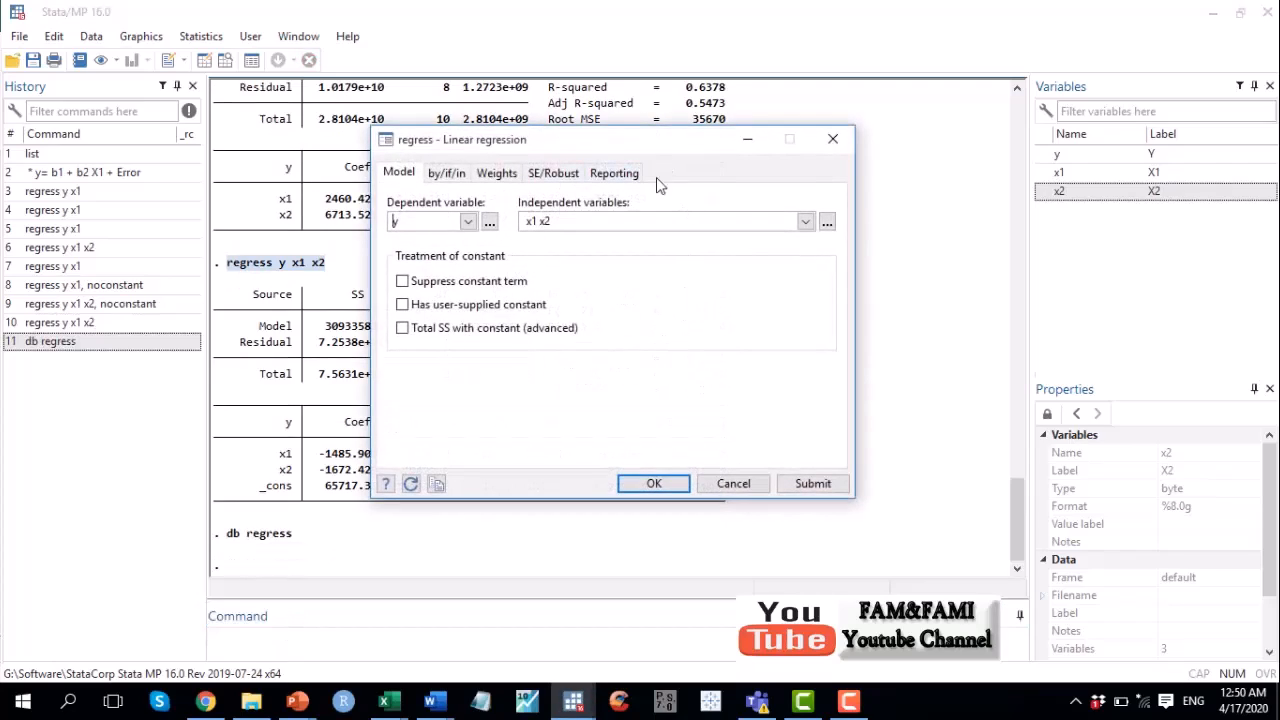
Step: Examine the available linear model commands and the summary, table and hypothesis test commands
click(201, 36)
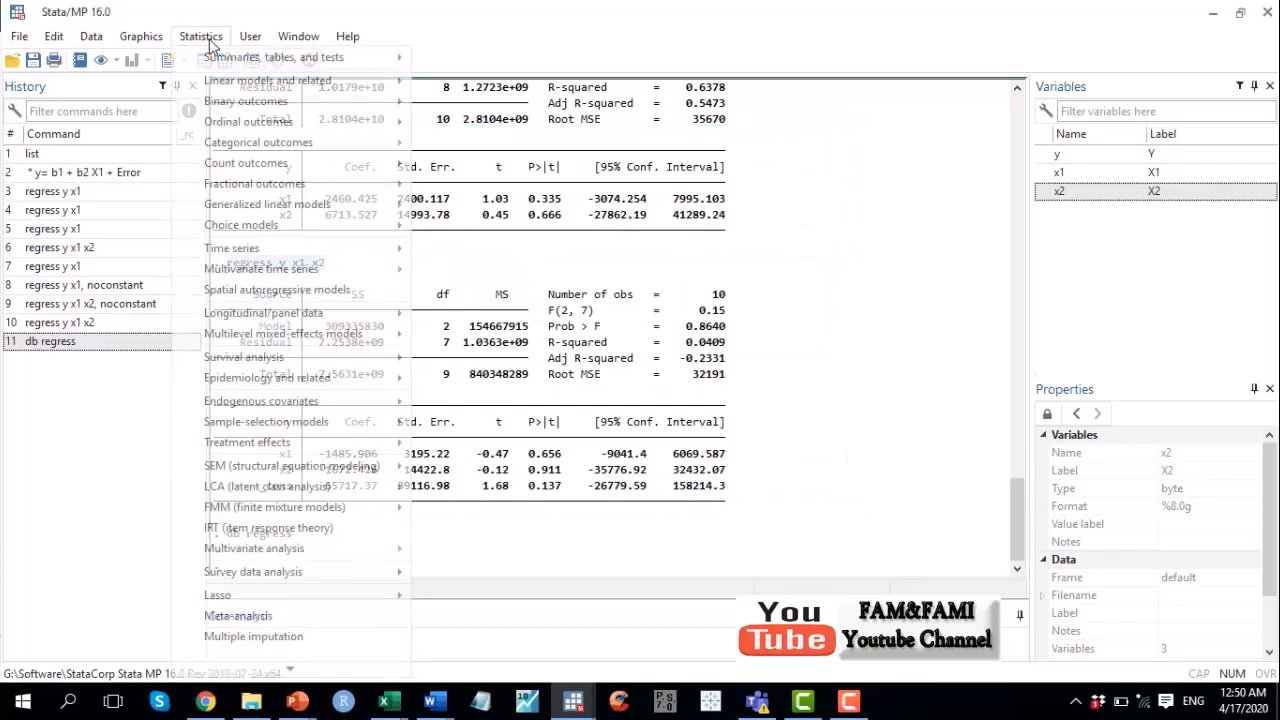
mouse_move(320, 84)
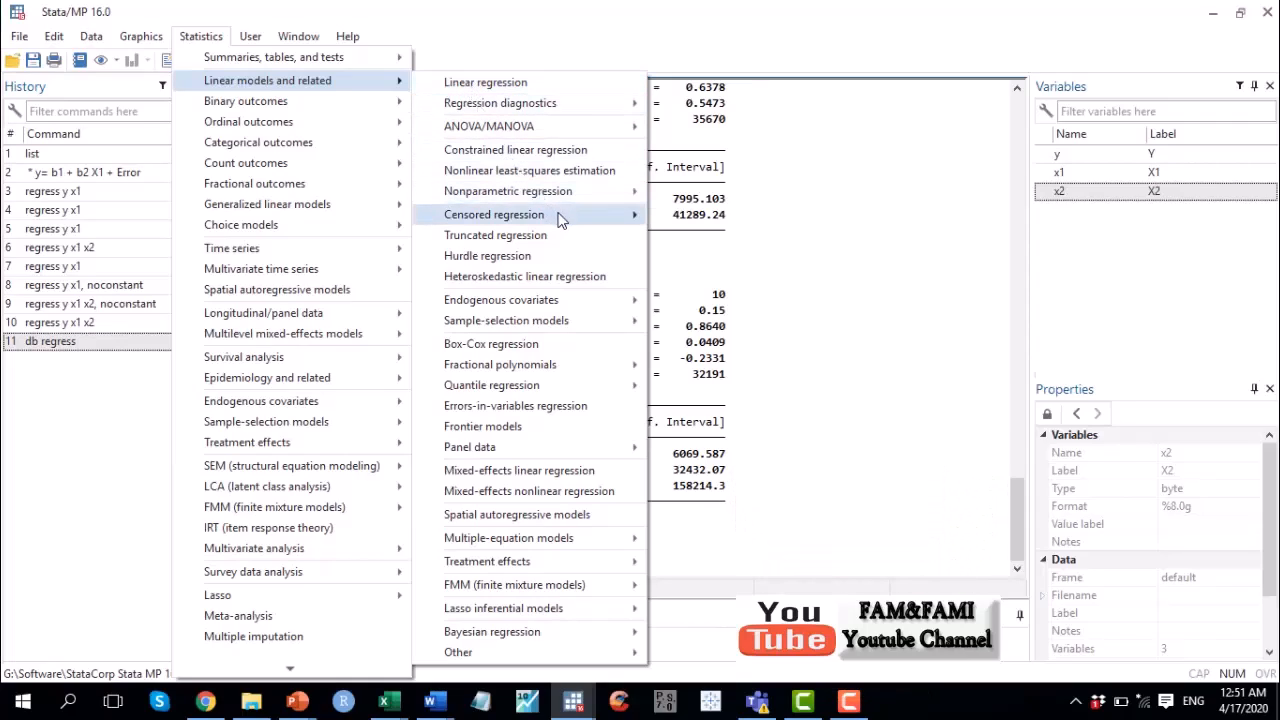
mouse_move(562, 218)
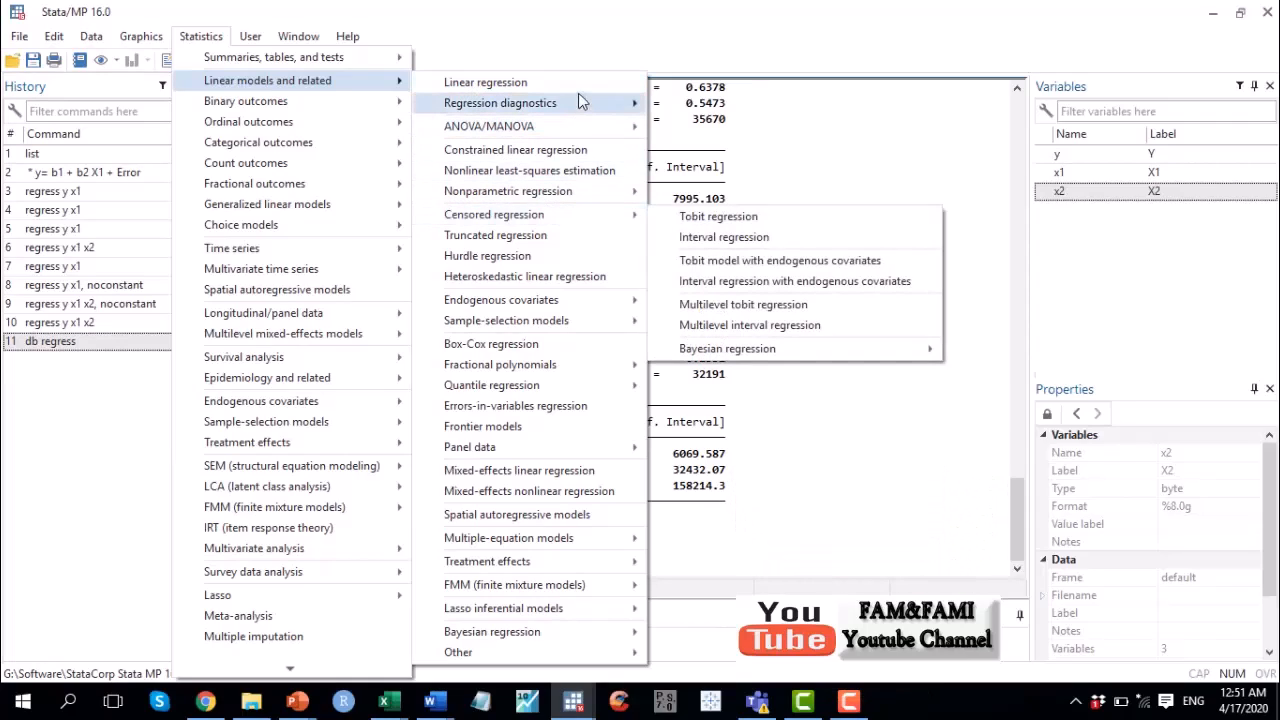
click(298, 36)
mouse_move(222, 36)
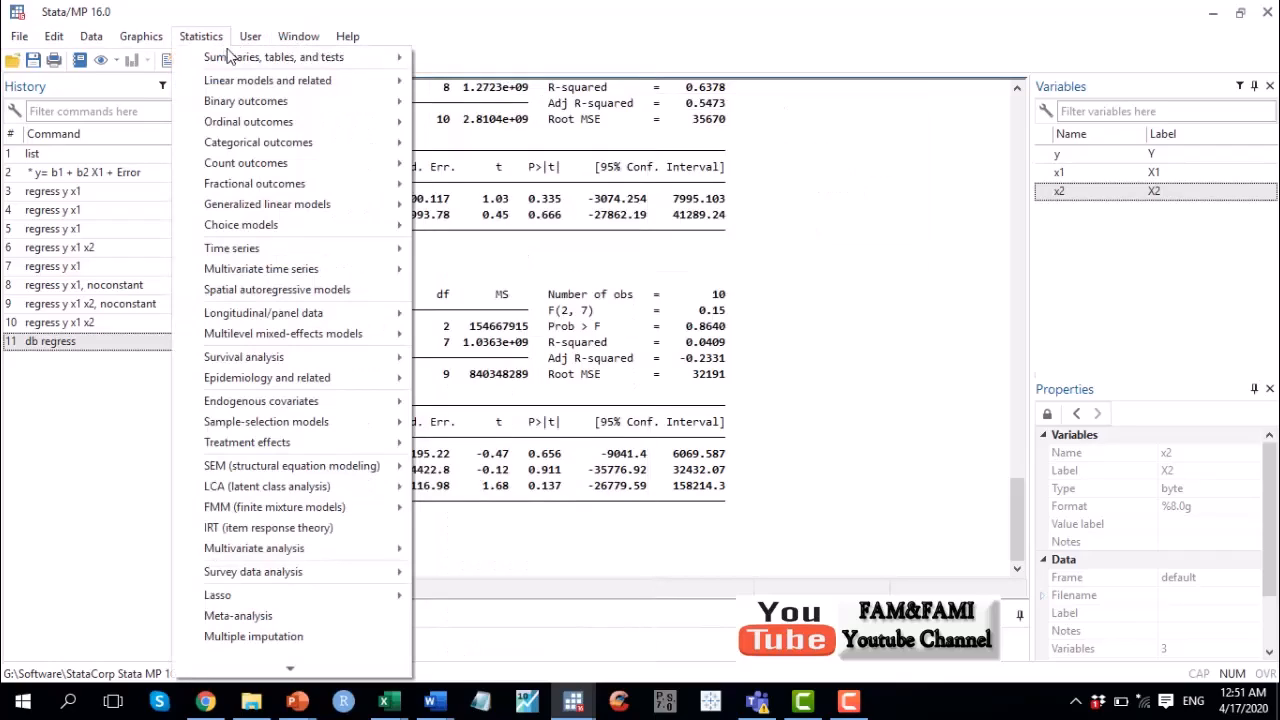
mouse_move(332, 62)
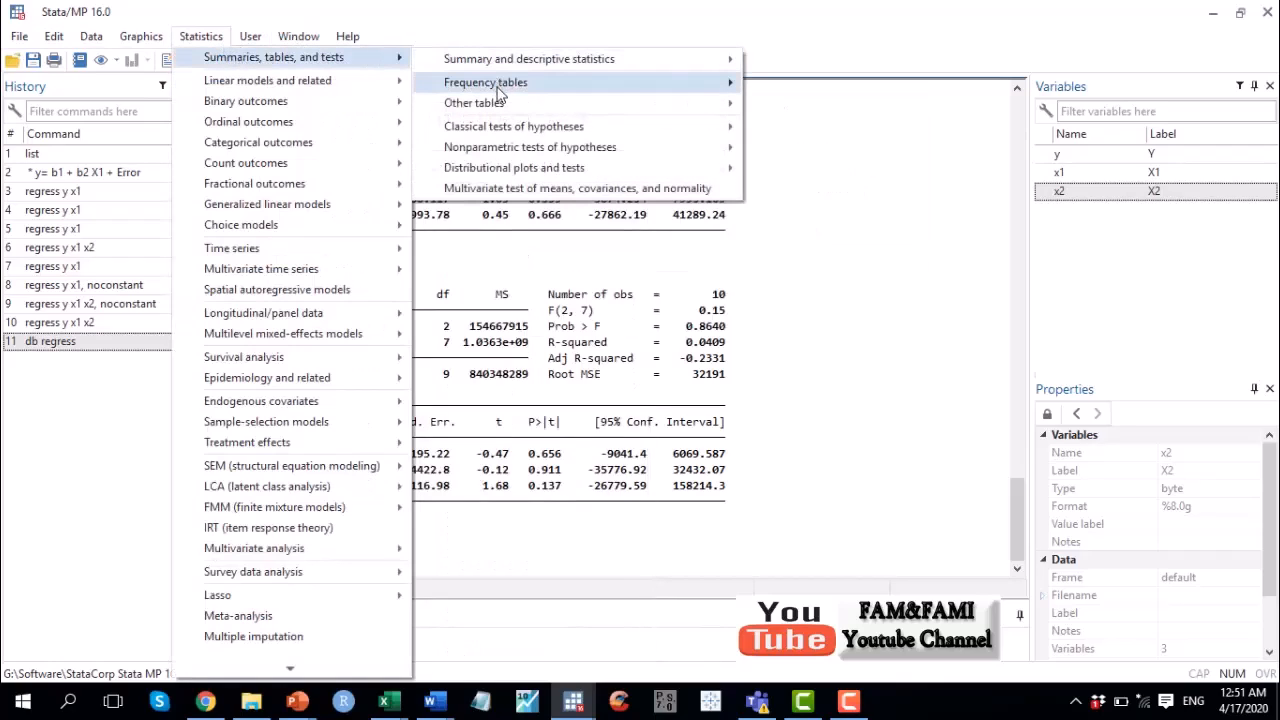
mouse_move(497, 89)
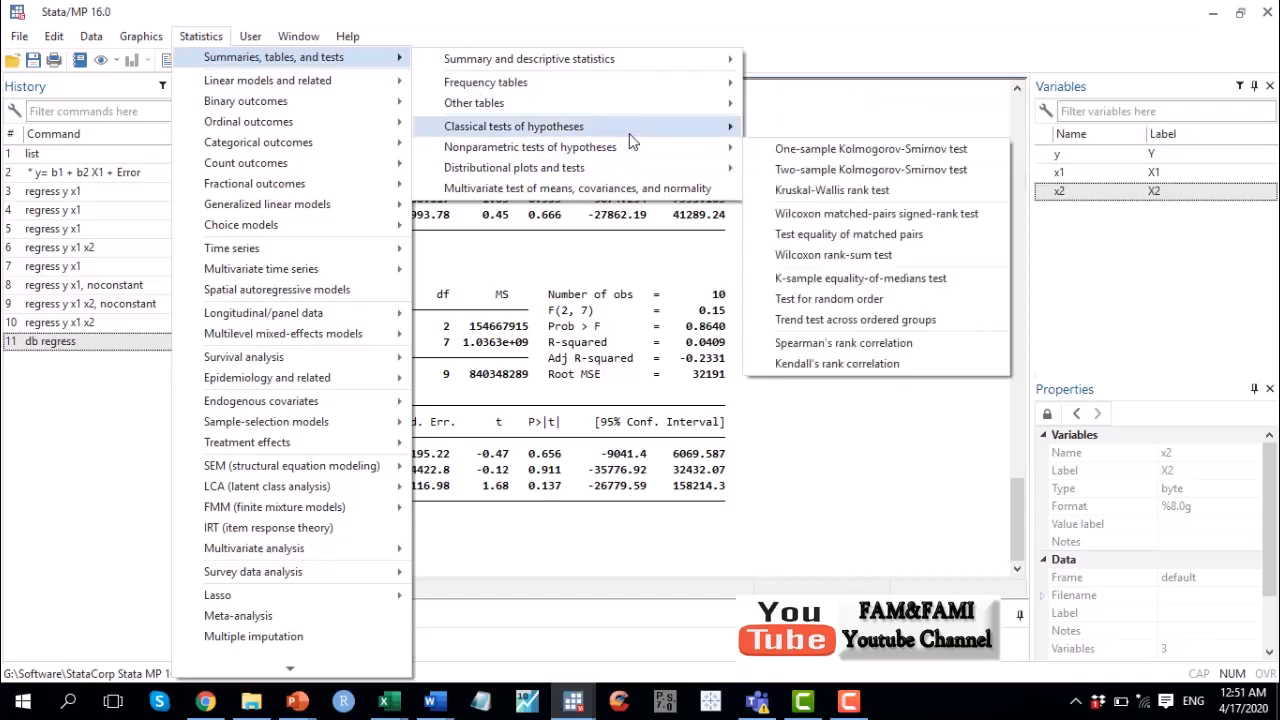
mouse_move(628, 128)
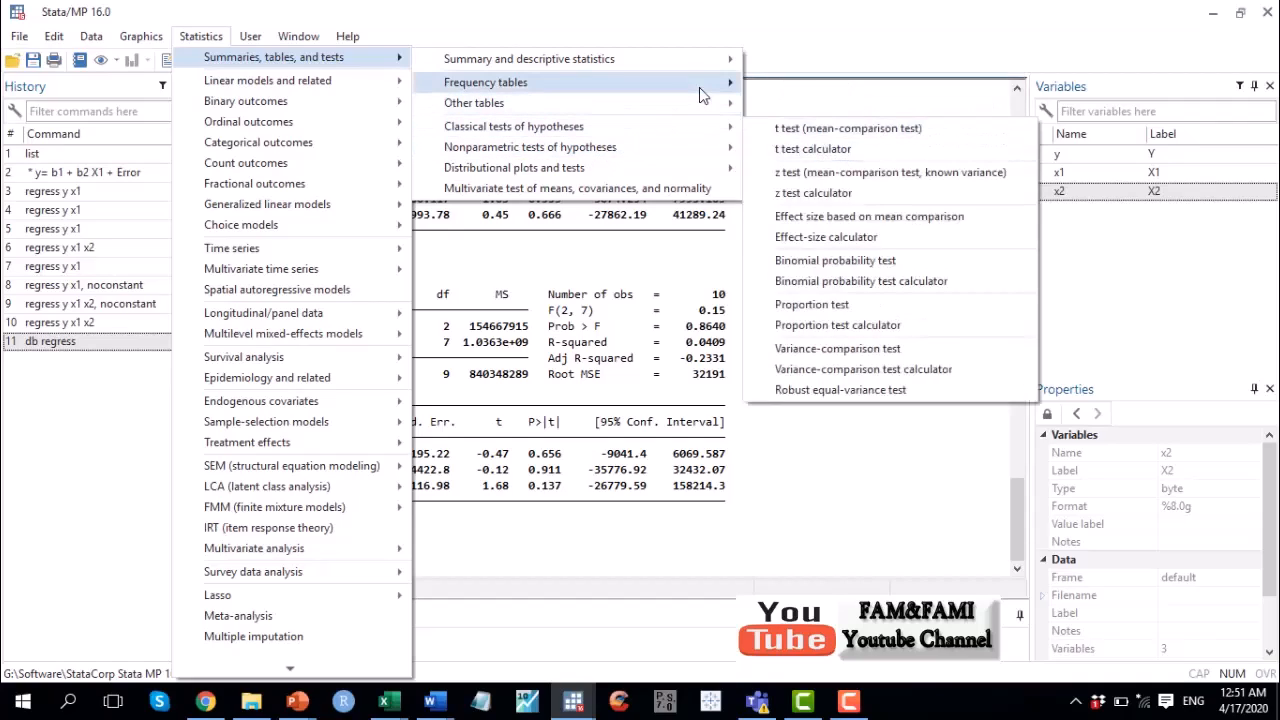
mouse_move(724, 68)
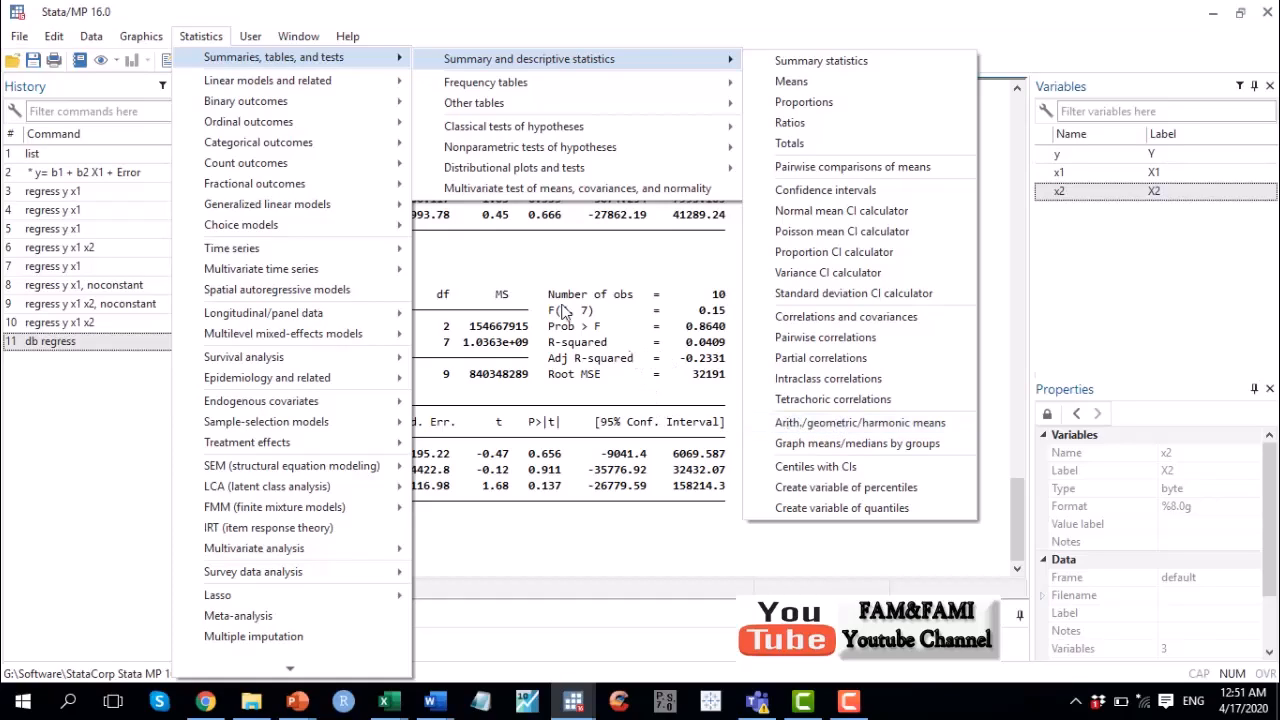
mouse_move(250, 101)
click(856, 402)
Step: Run the command db regress again to bring up the Linear regression dialog, and shift the dialog slightly aside
click(518, 642)
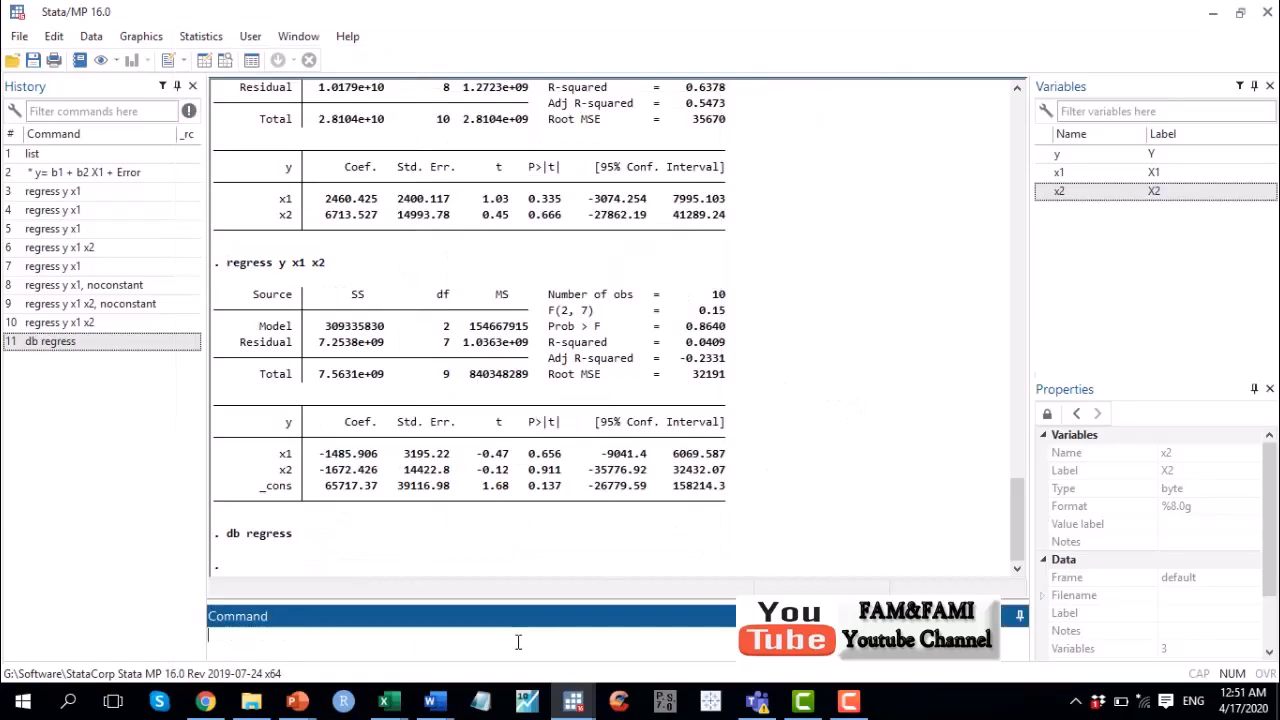
text(db regress)
key(Return)
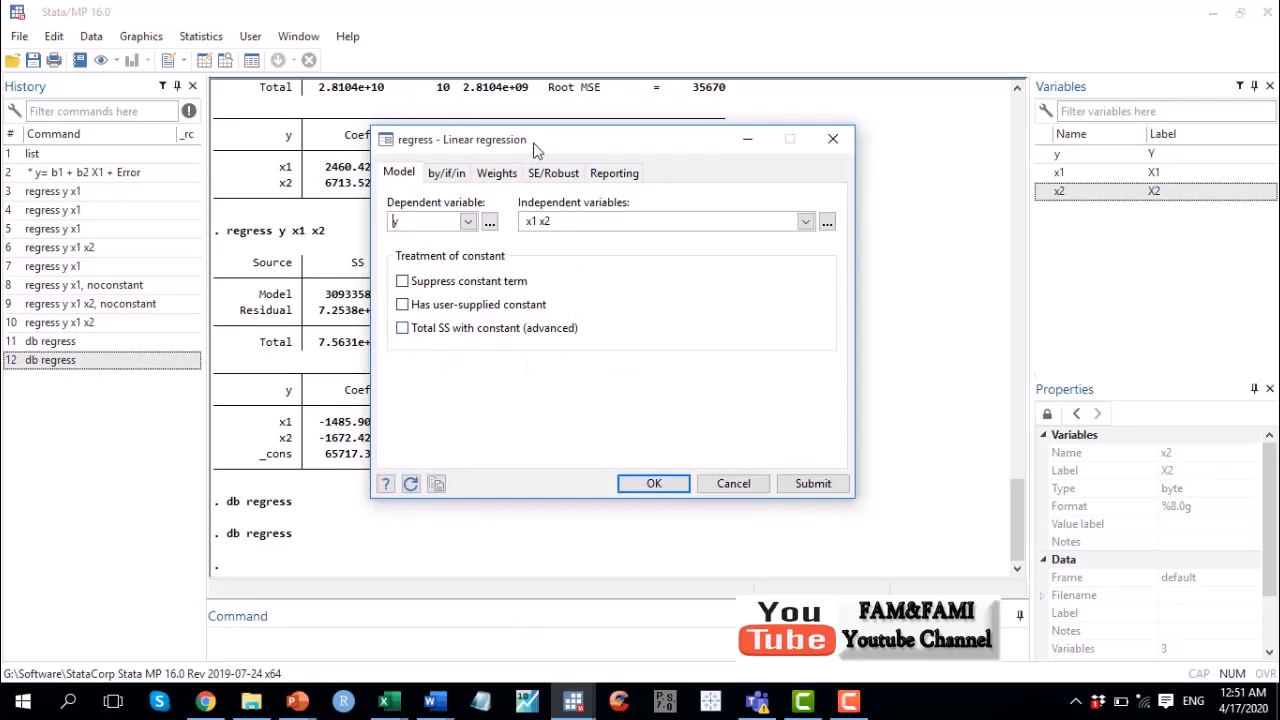
drag(535, 148, 578, 150)
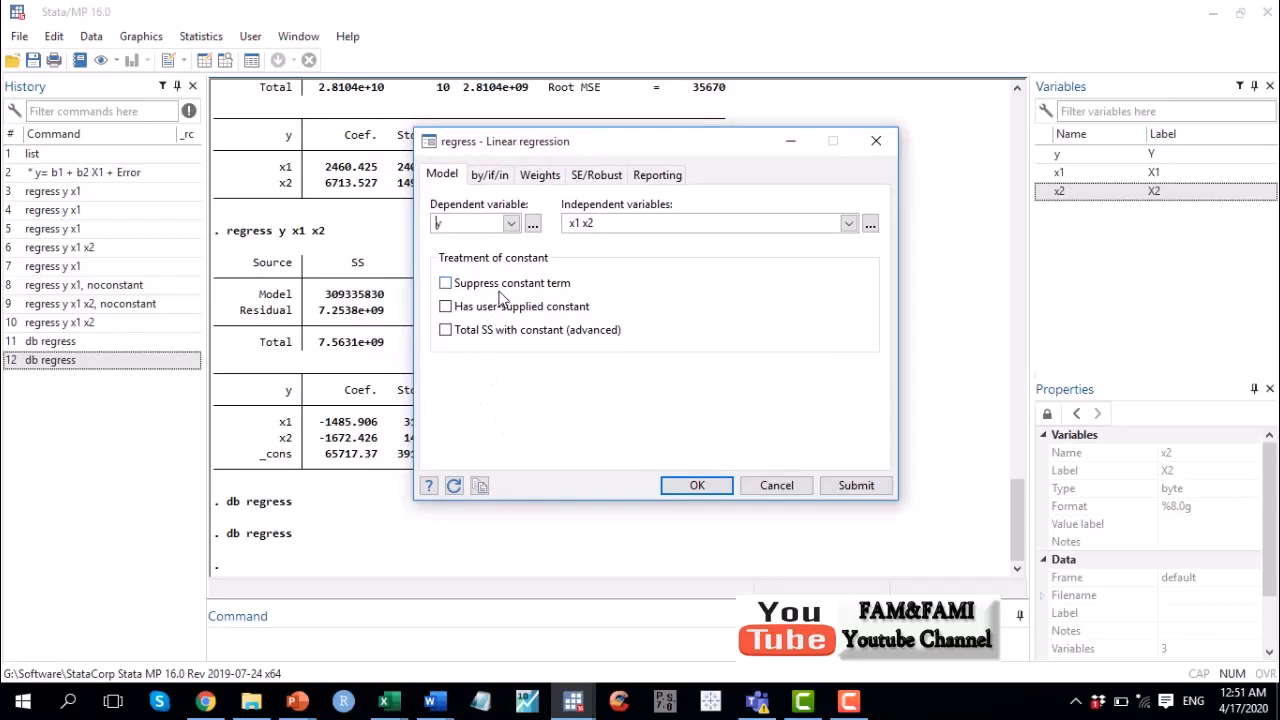
Step: Open the help for regress, read its syntax and the noconstant option's description, and close the help viewer
click(429, 486)
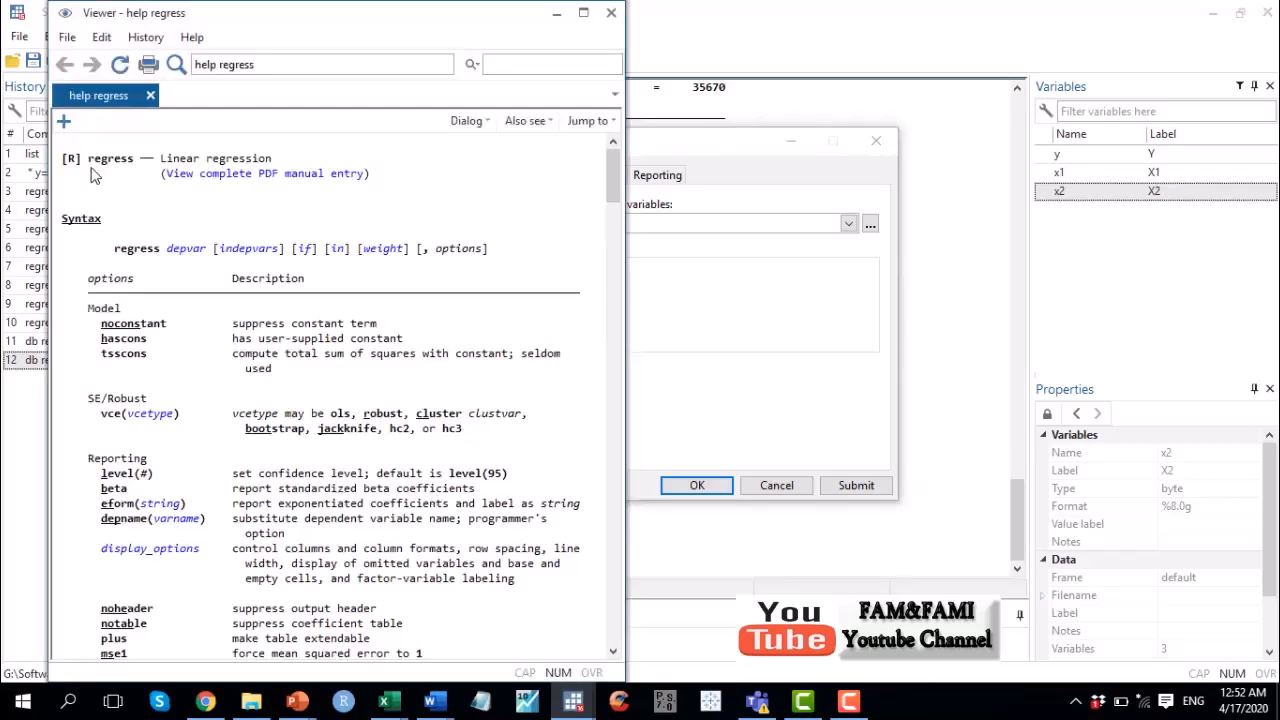
drag(89, 161, 126, 172)
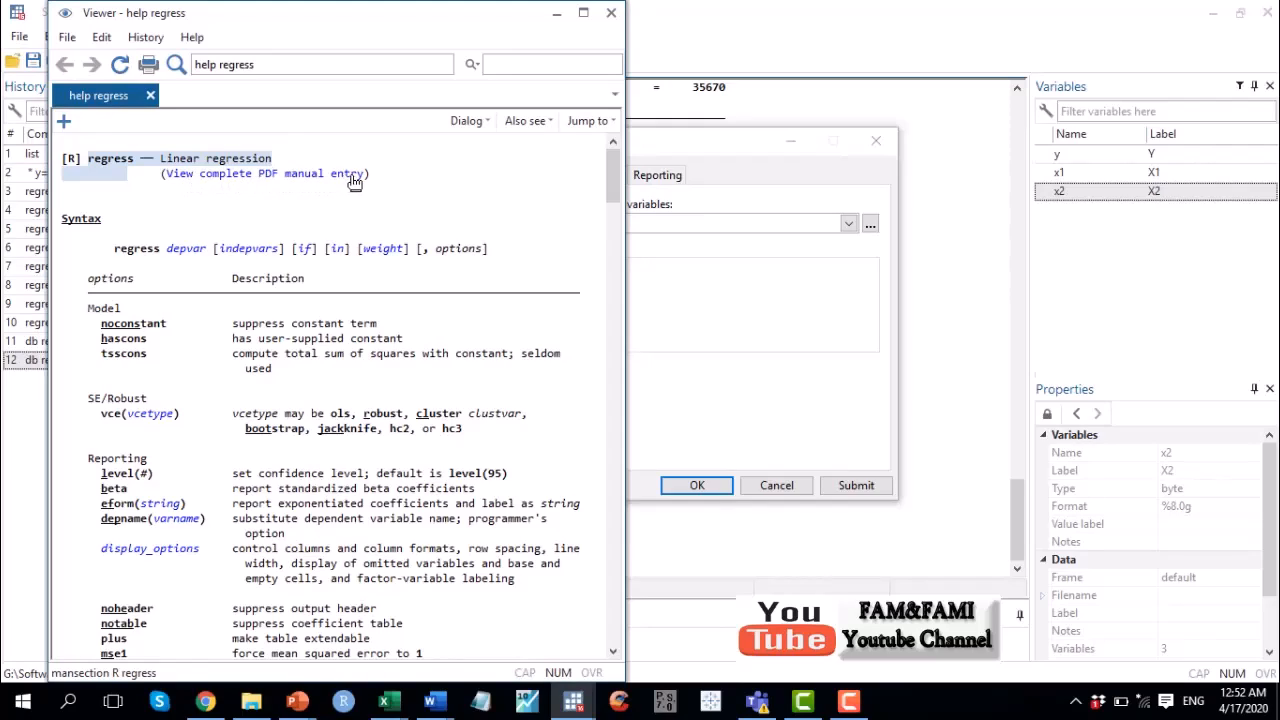
drag(112, 257, 132, 255)
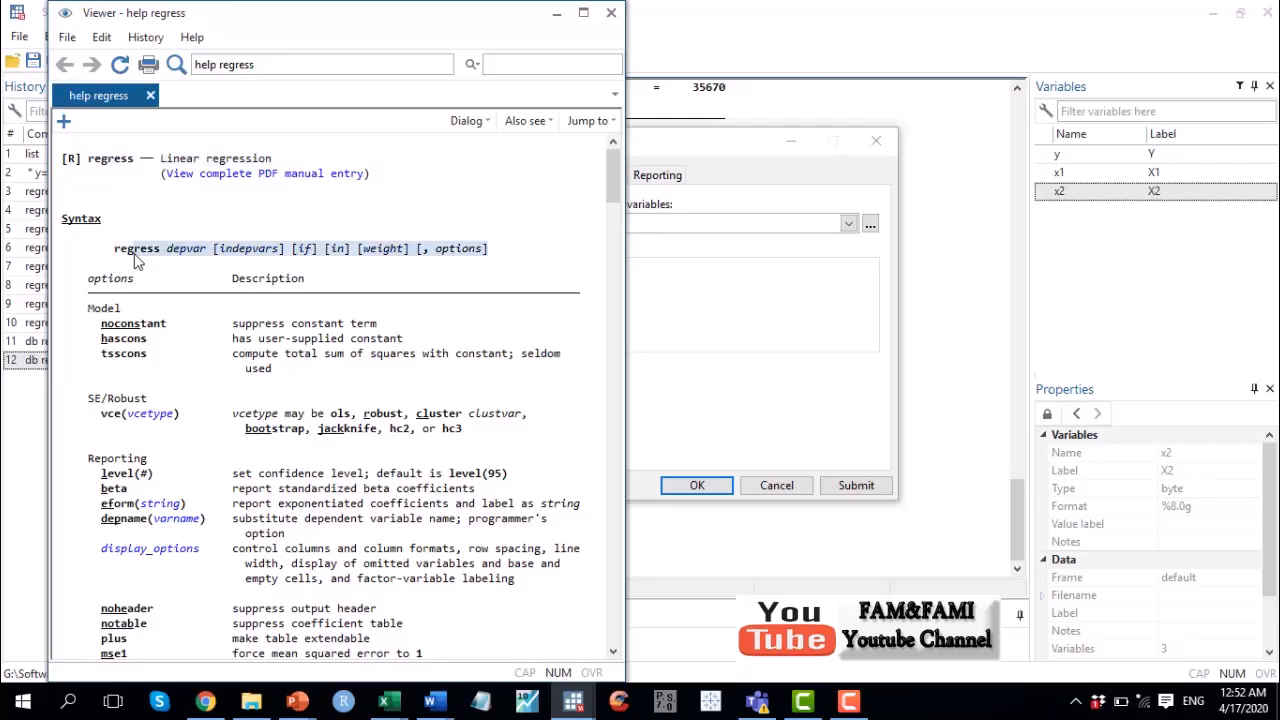
click(132, 256)
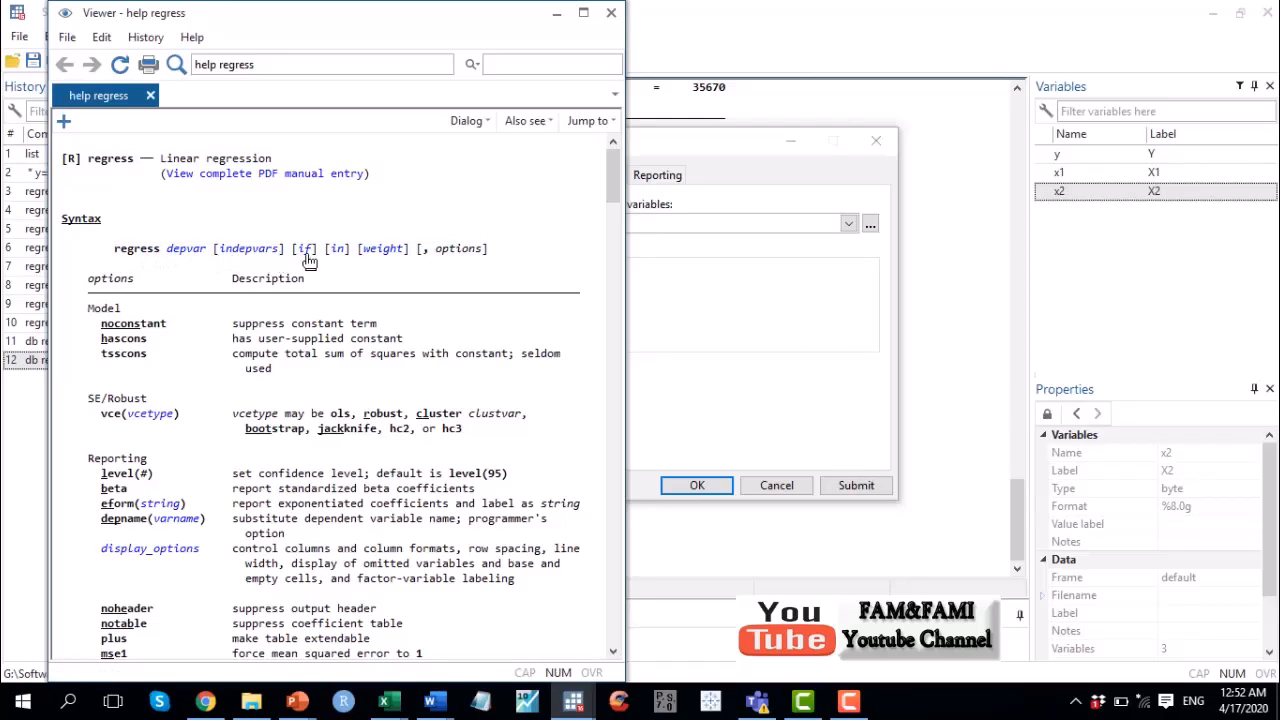
click(445, 260)
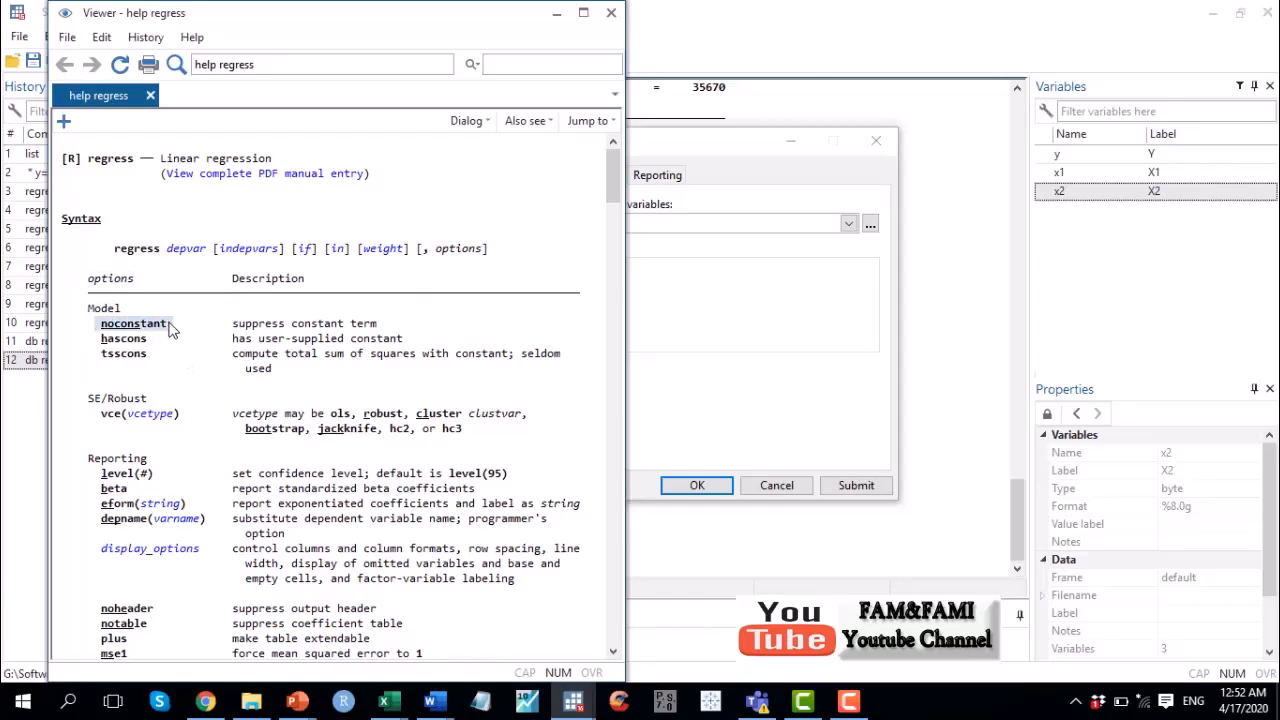
drag(232, 323, 380, 324)
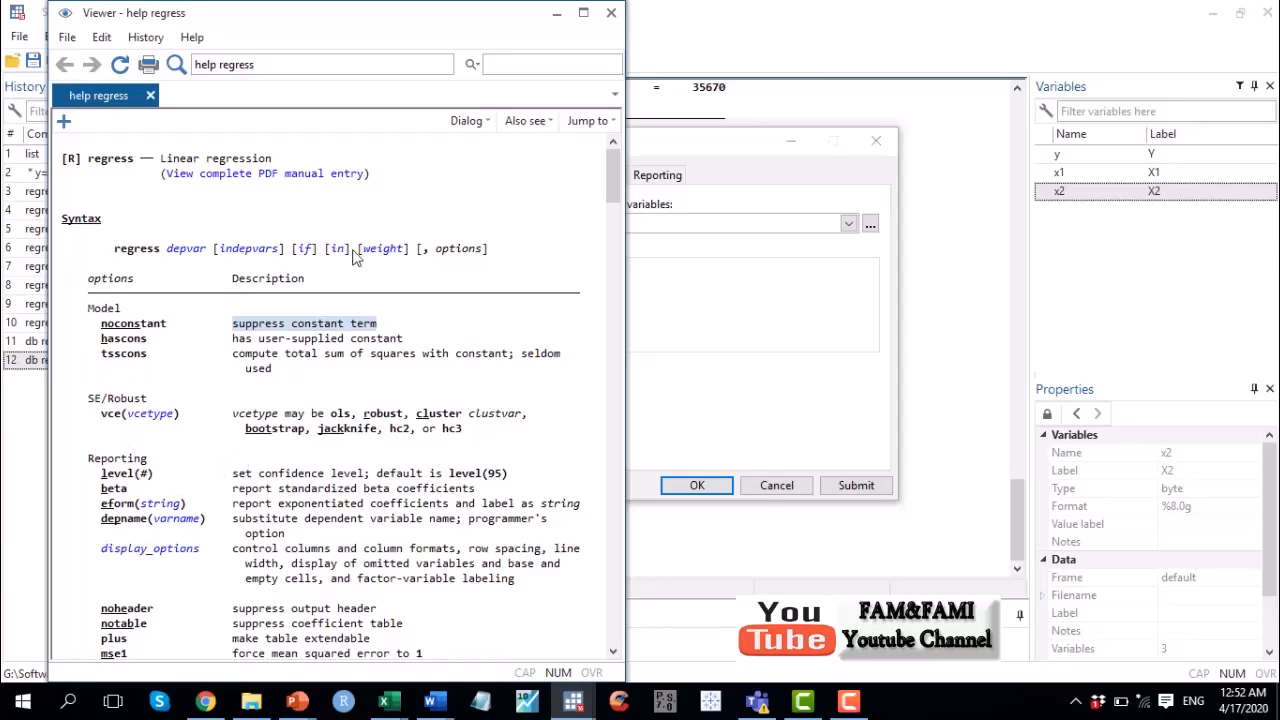
click(612, 13)
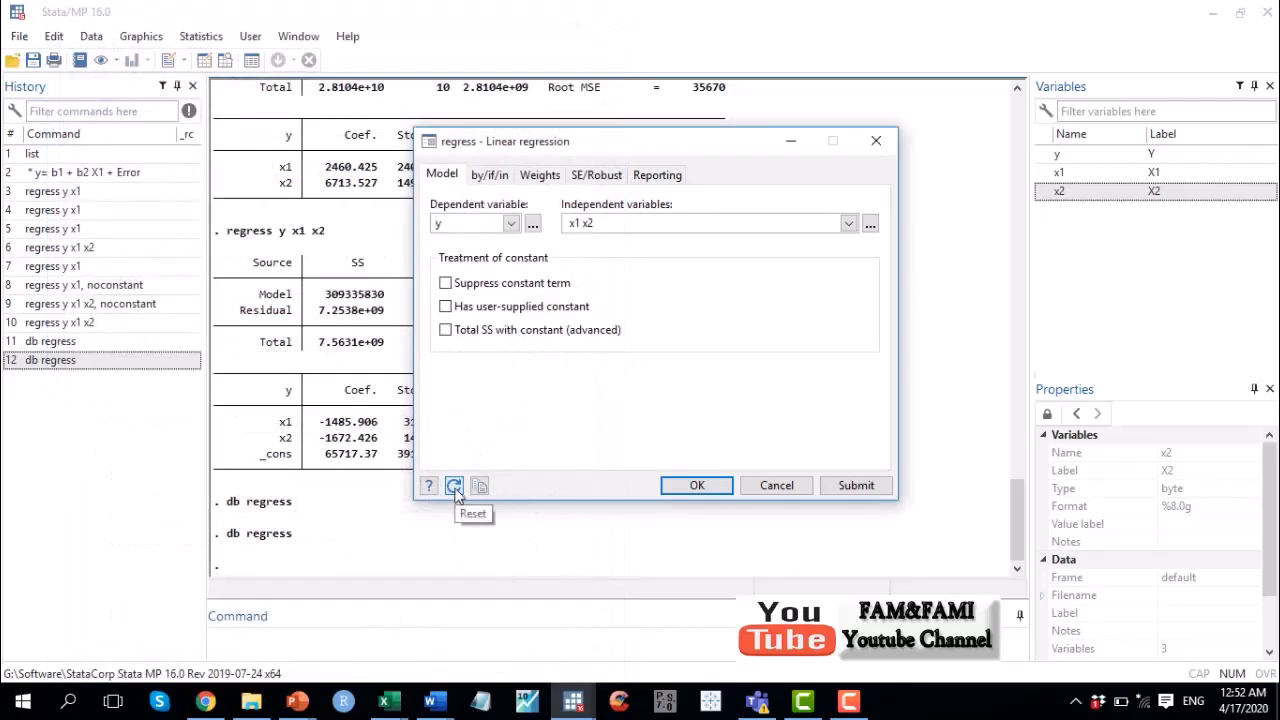
Step: Enable Suppress constant term, Has user-supplied constant and Total SS with constant, and reset the whole dialog to its defaults
click(445, 285)
click(445, 307)
click(446, 330)
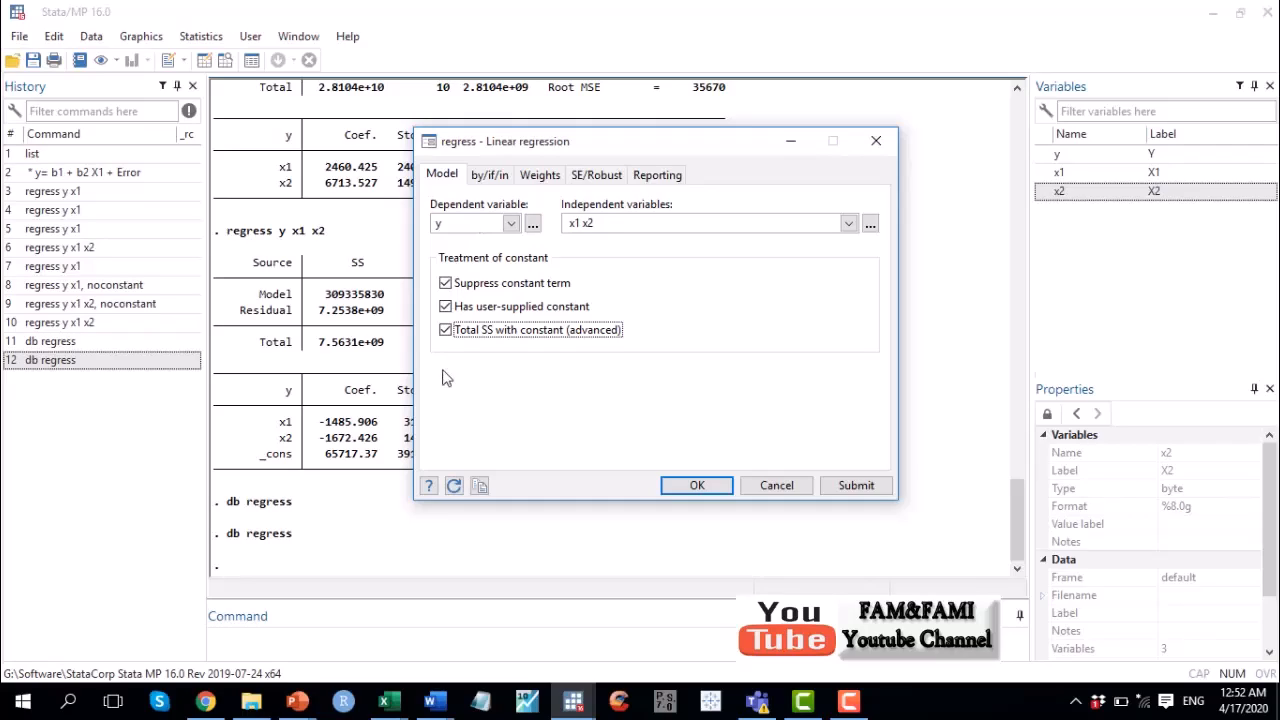
click(454, 487)
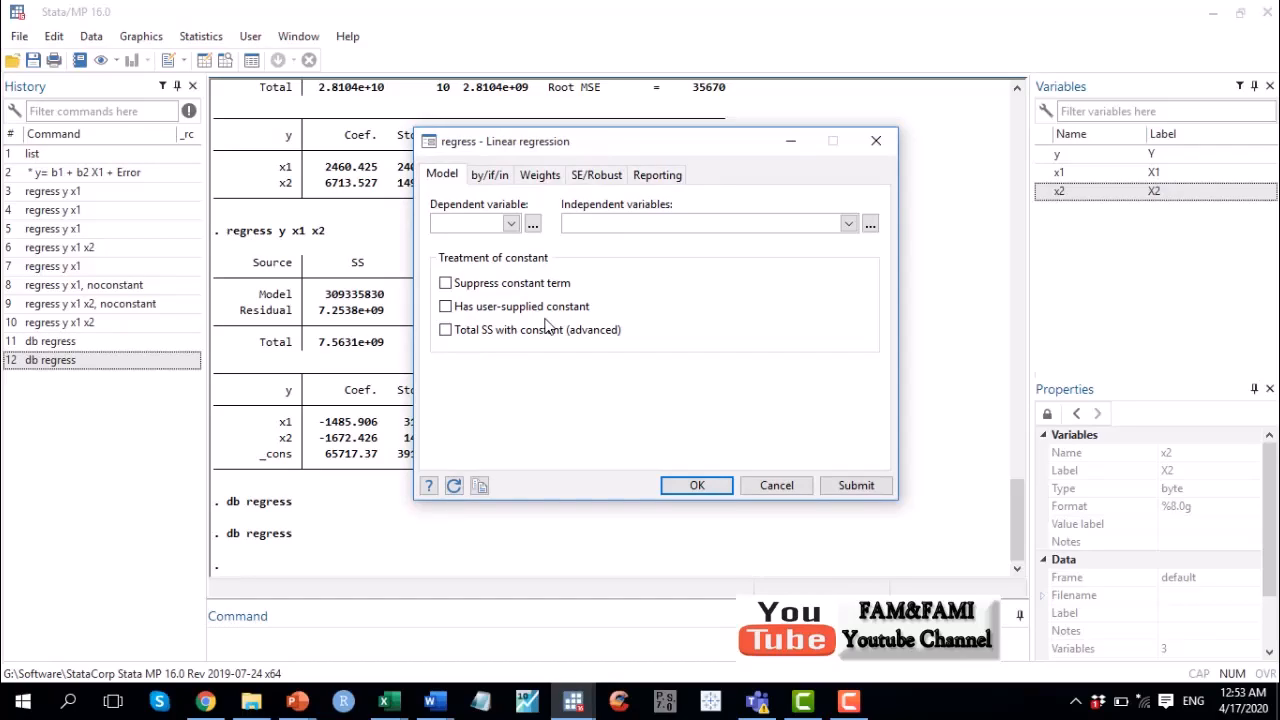
Step: Choose y as the dependent variable and x1 and x2 as the independent variables in the Linear regression dialog
click(511, 226)
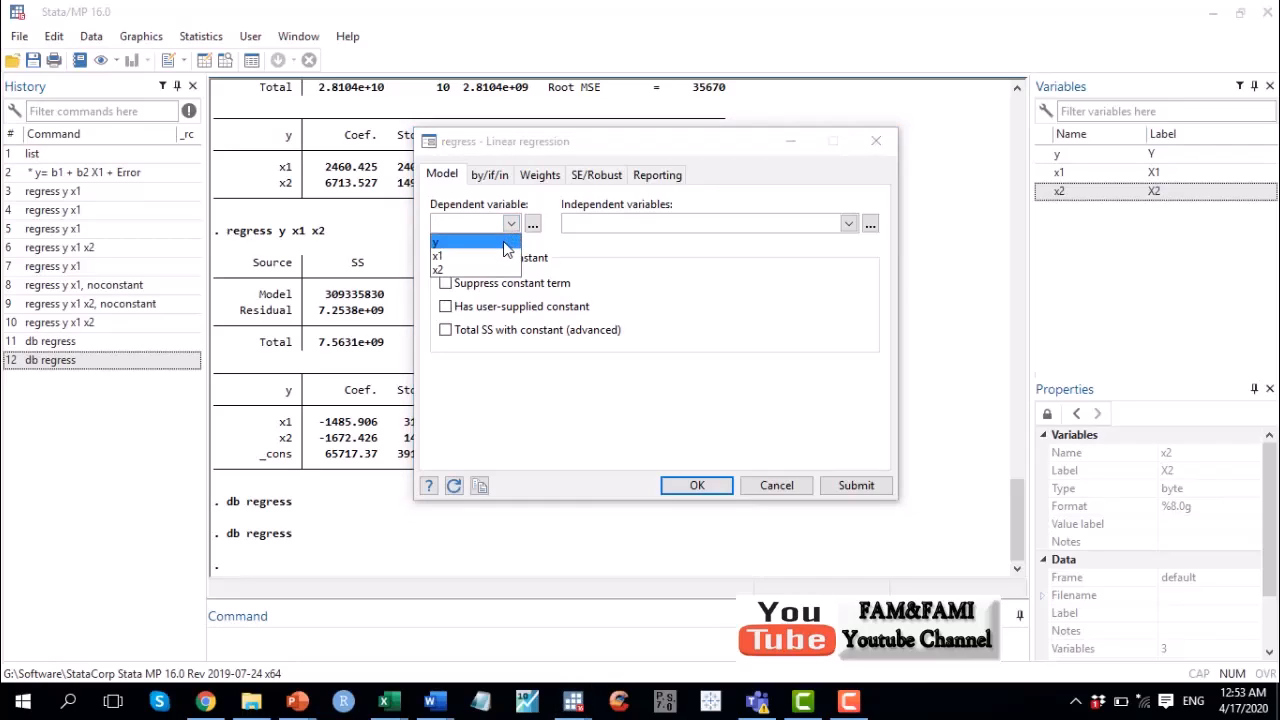
click(505, 244)
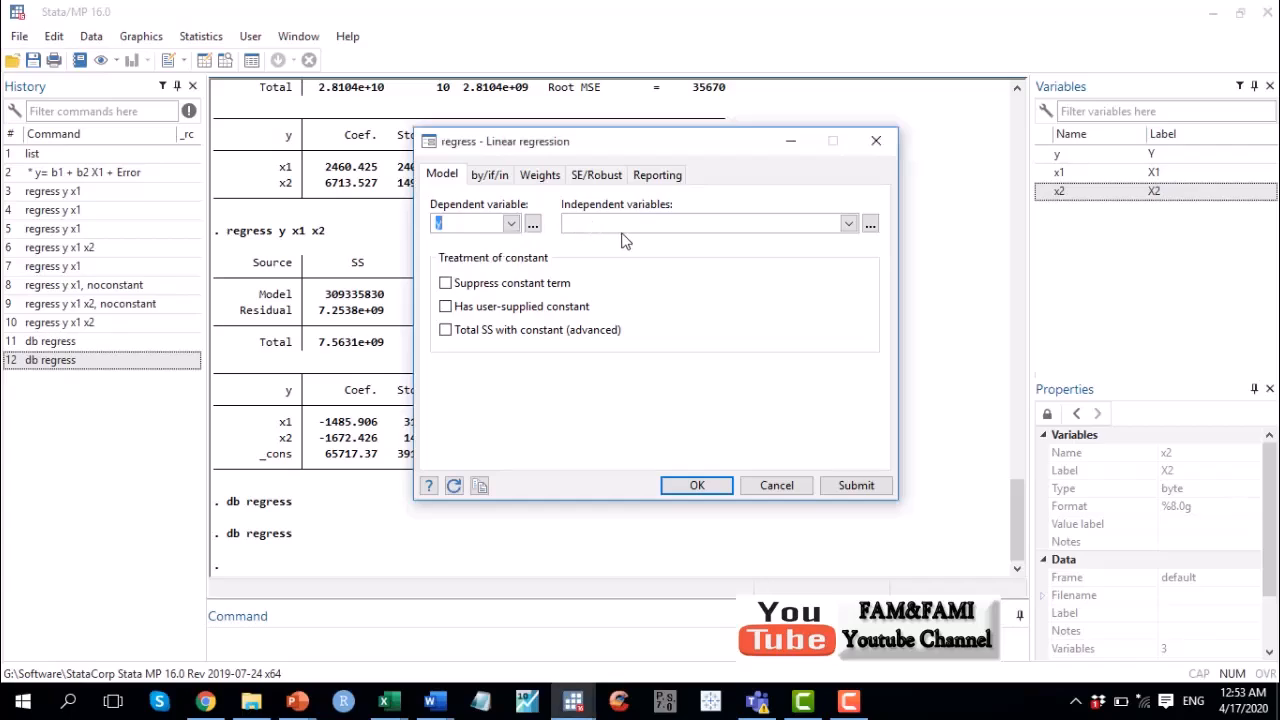
click(848, 224)
click(818, 256)
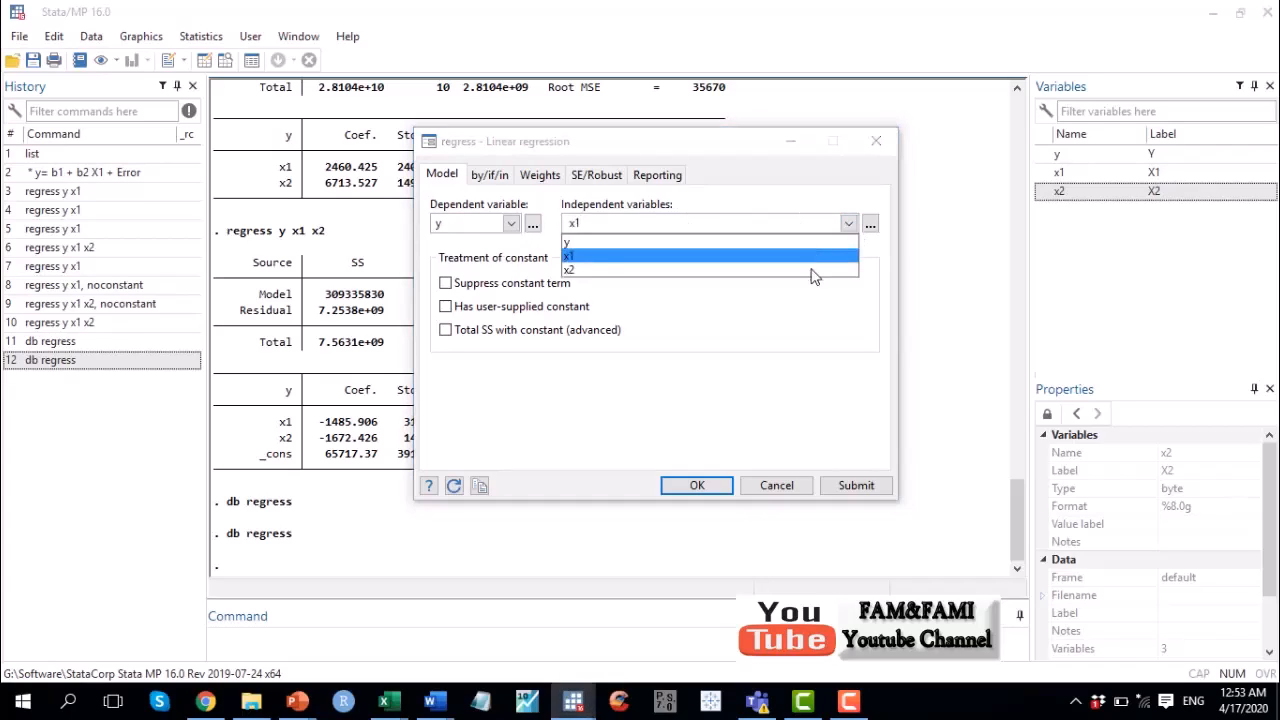
click(813, 270)
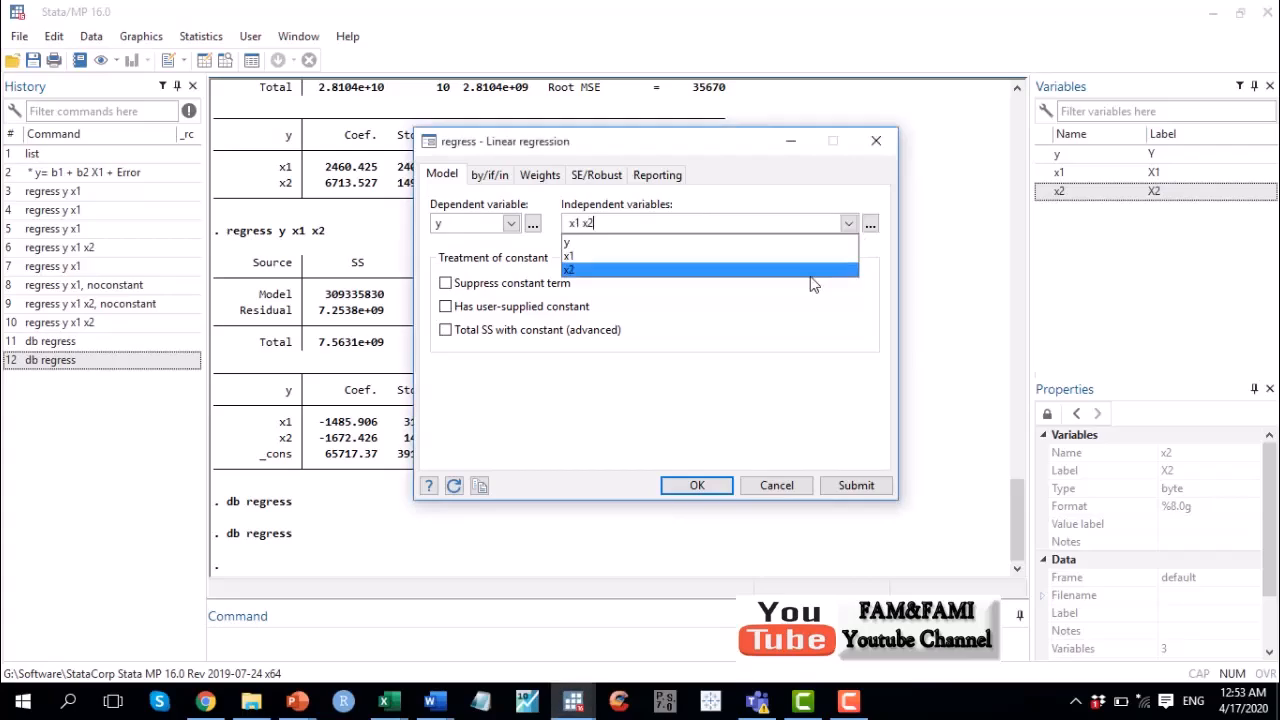
click(777, 391)
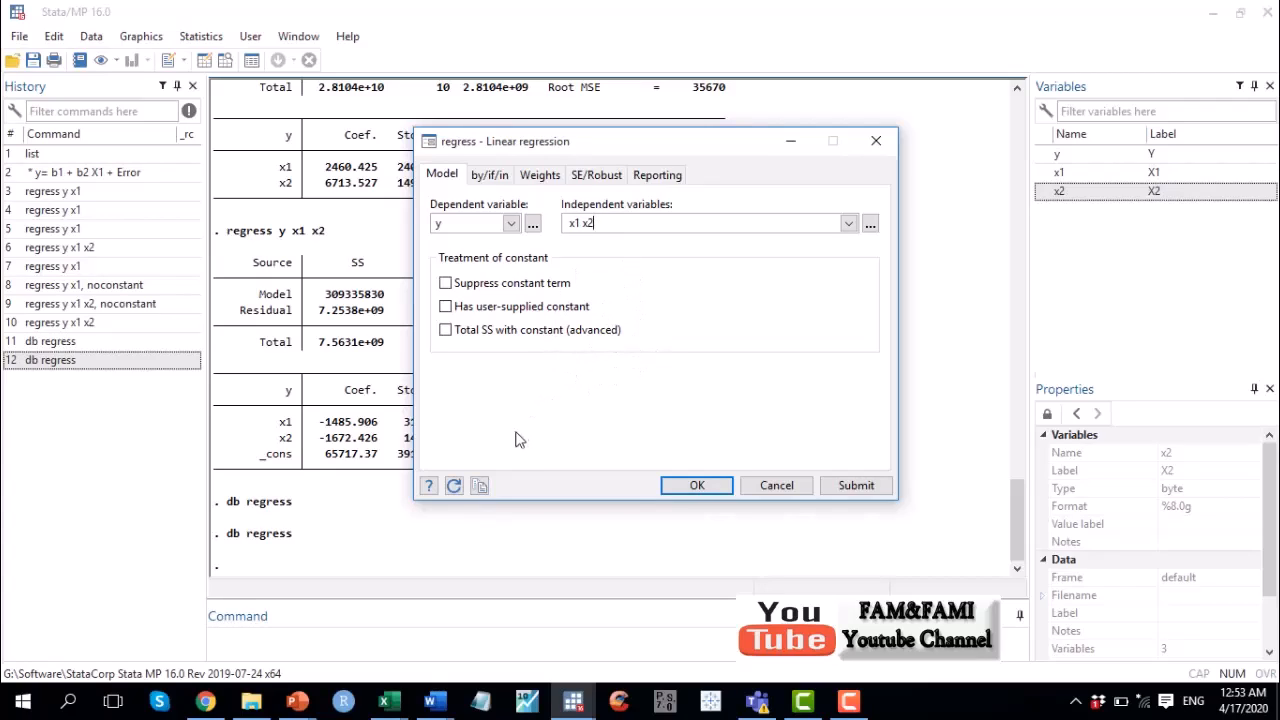
Step: Copy the command generated by the dialog, paste it on the command line and run regress y x1 x2
click(480, 488)
click(449, 646)
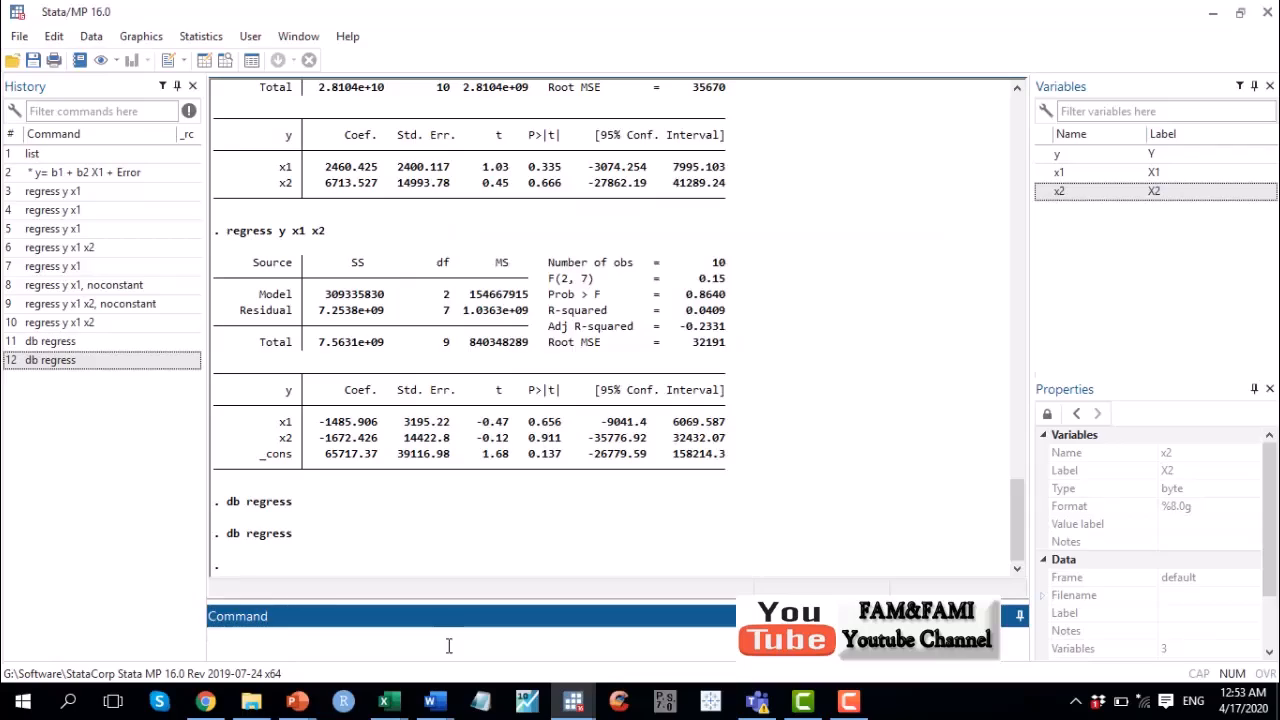
right_click(449, 646)
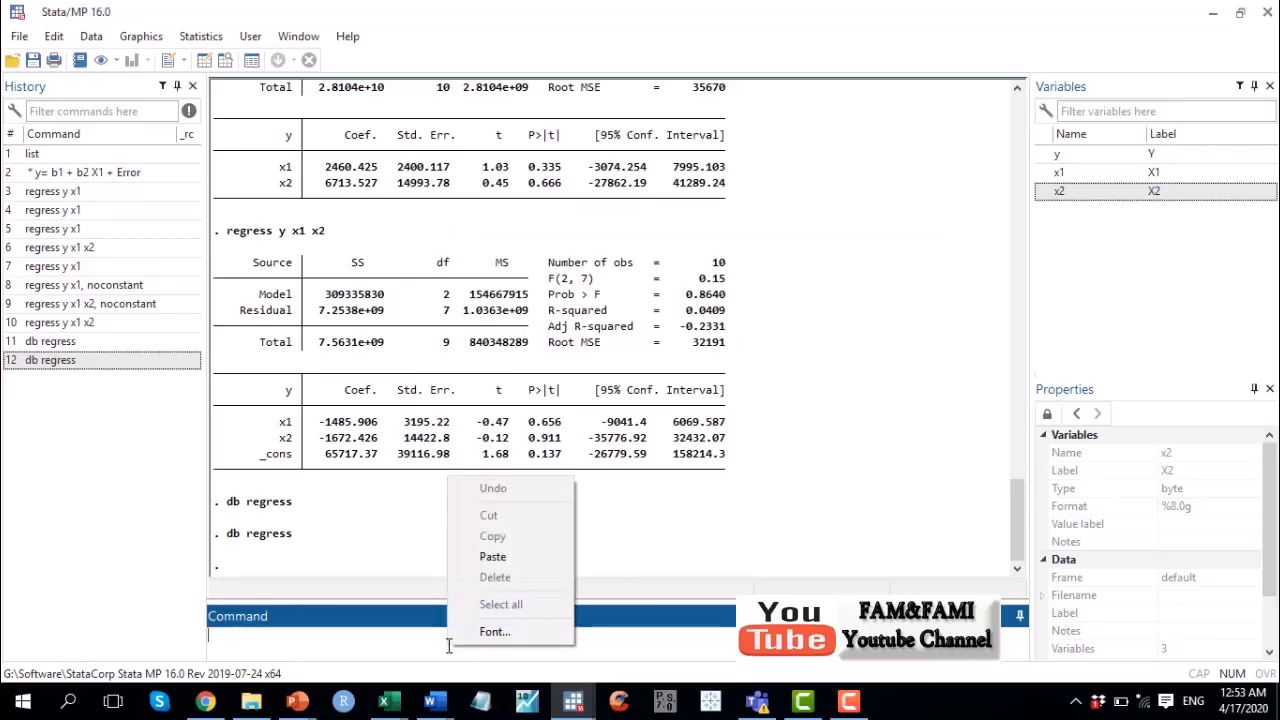
click(494, 558)
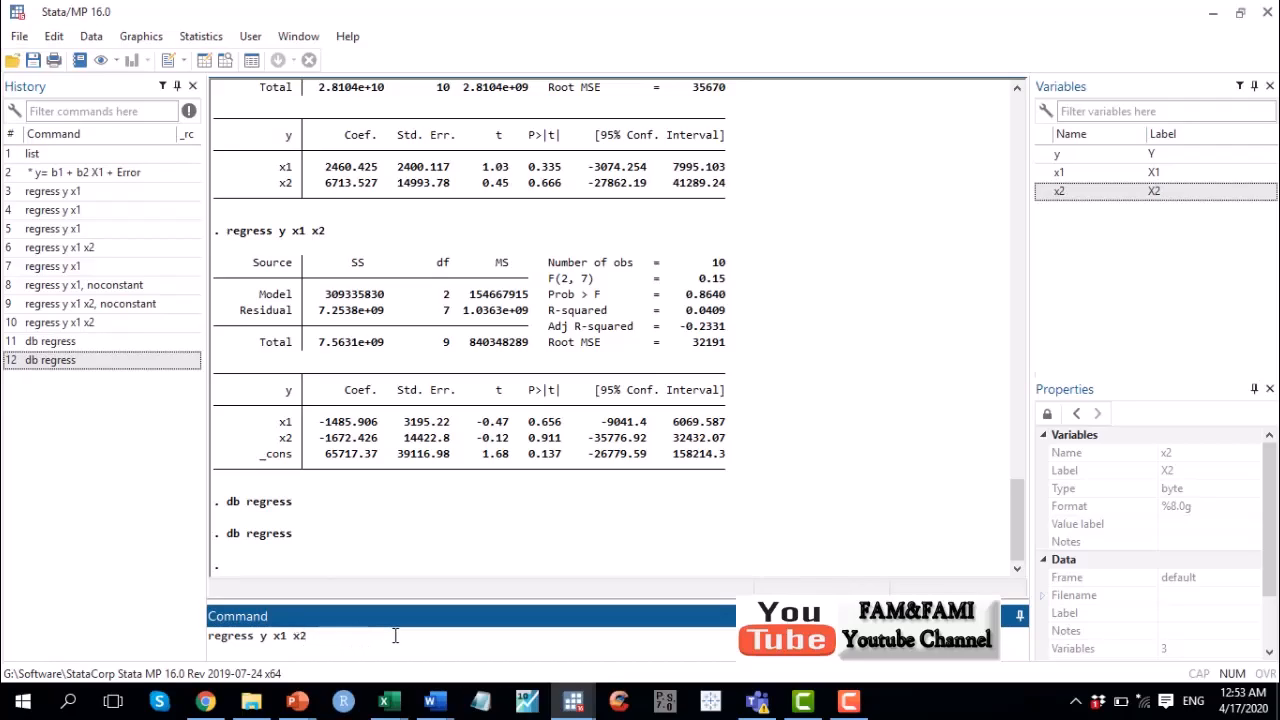
key(Return)
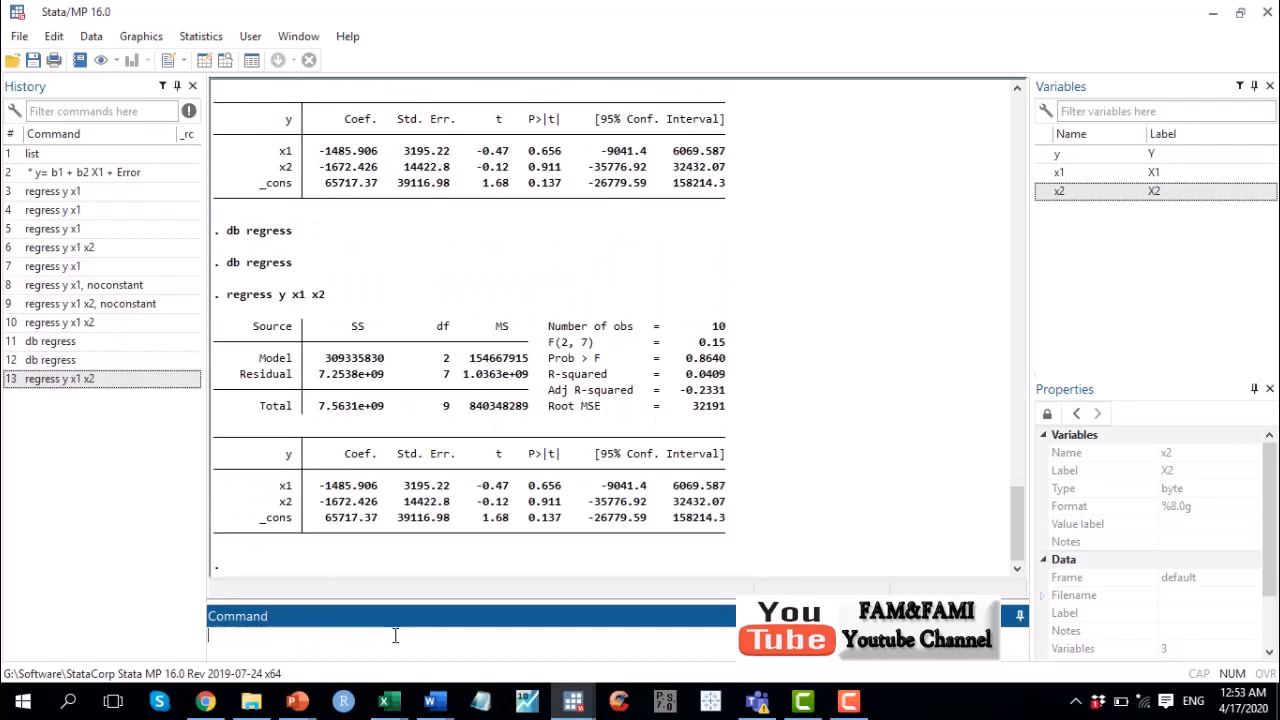
Step: Return to the Linear regression dialog and submit the regression of y on x1 and x2, keeping the dialog open
key(alt+Tab)
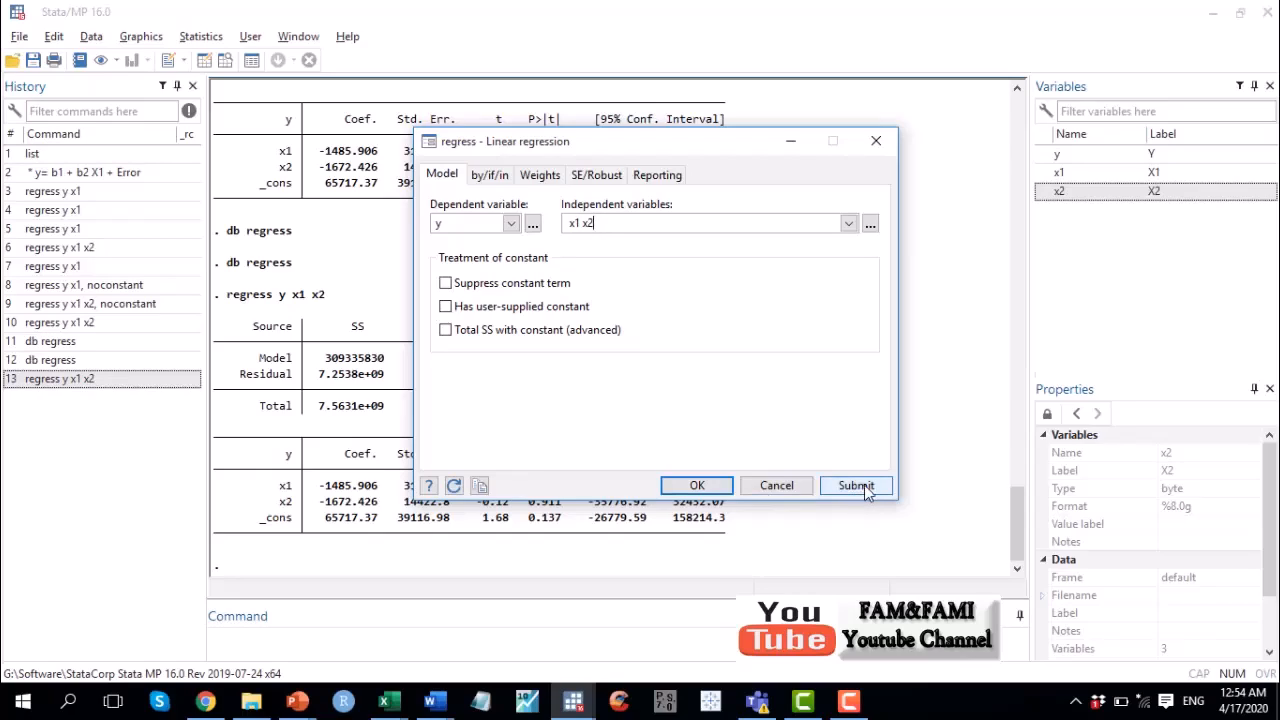
click(724, 228)
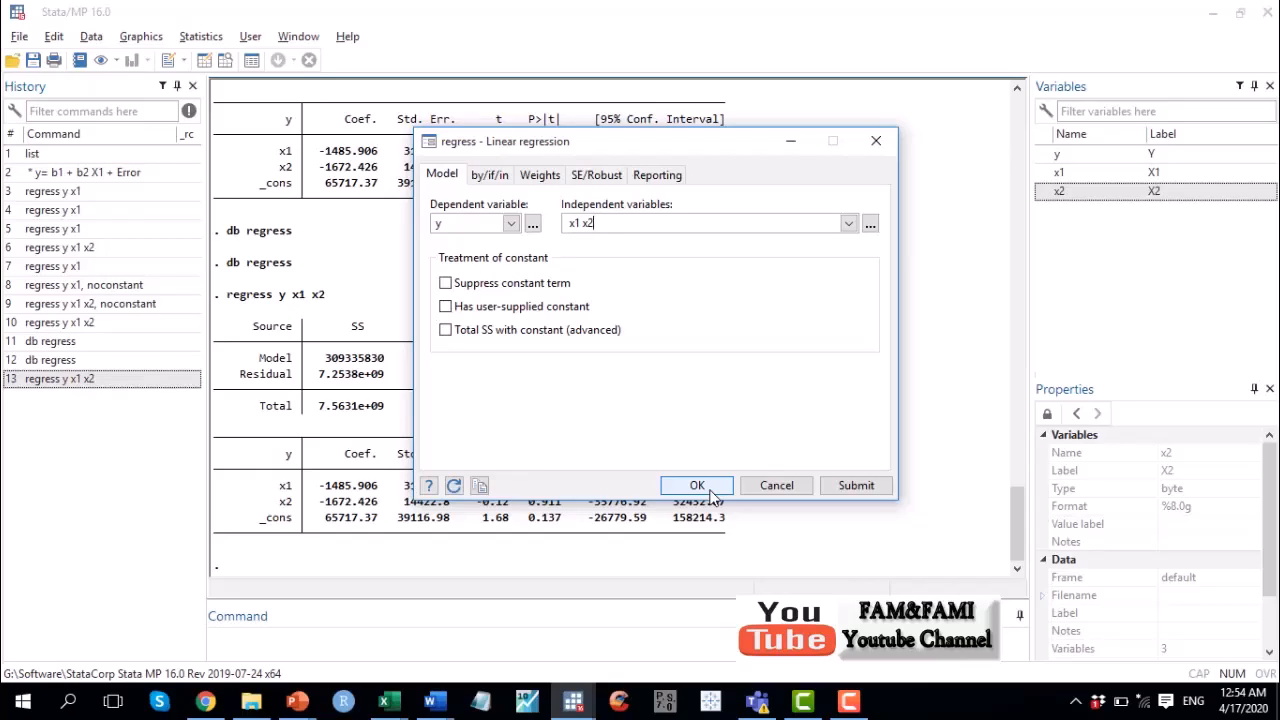
drag(228, 264, 290, 267)
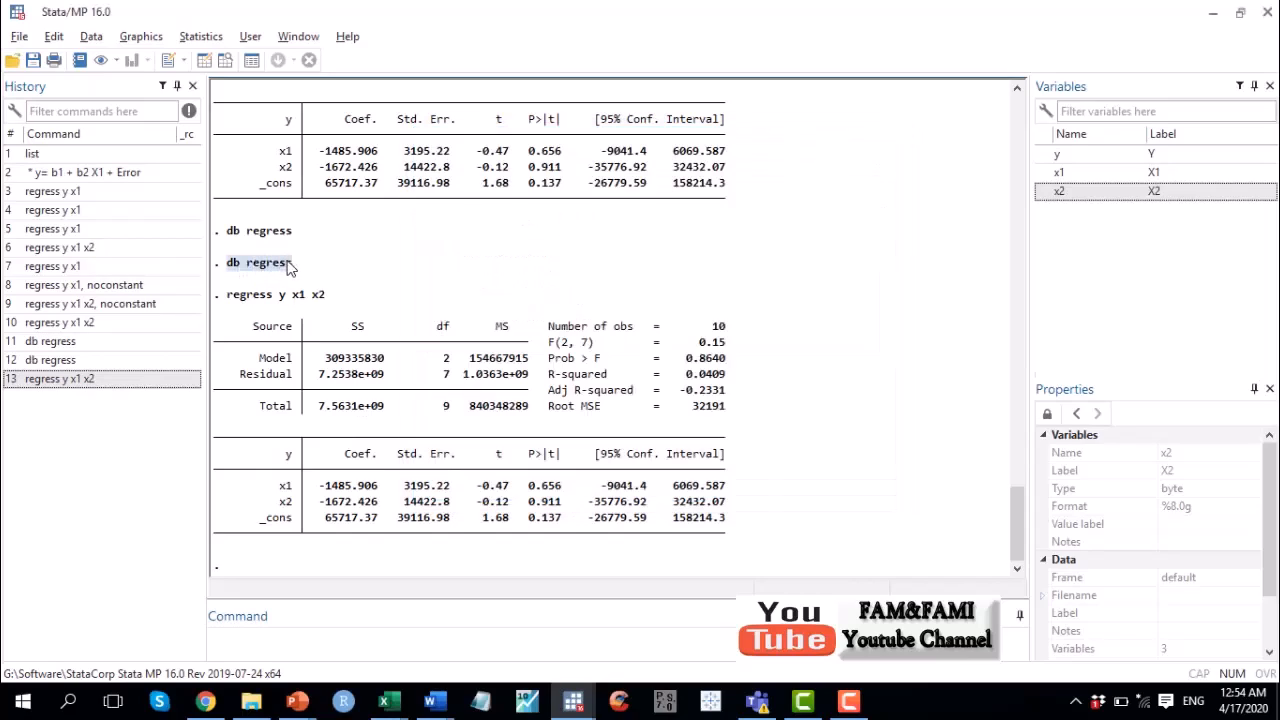
click(201, 38)
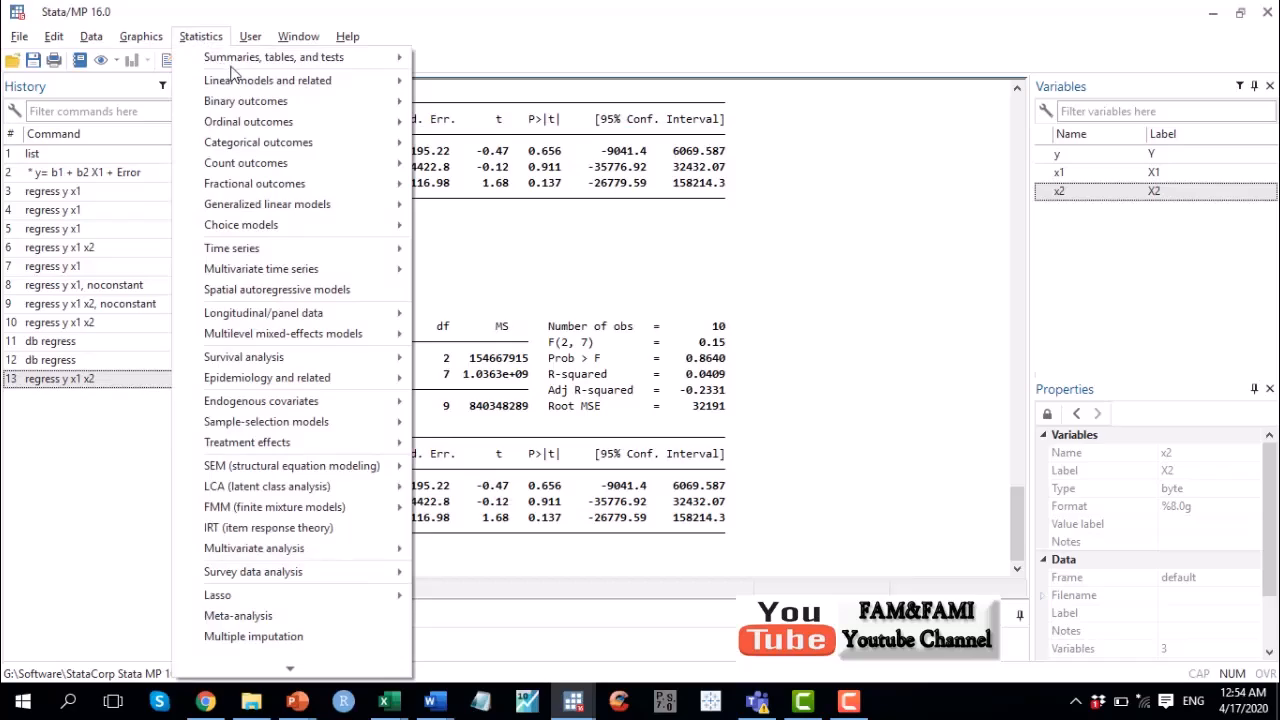
click(268, 86)
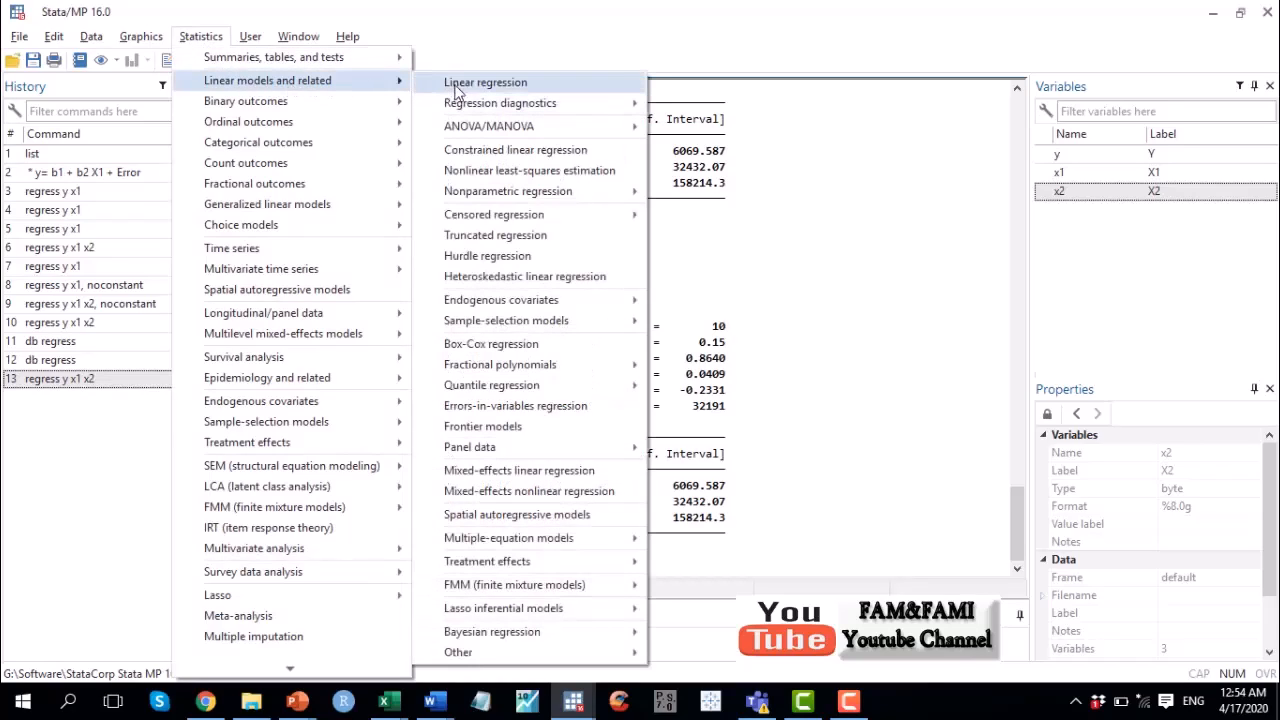
click(785, 240)
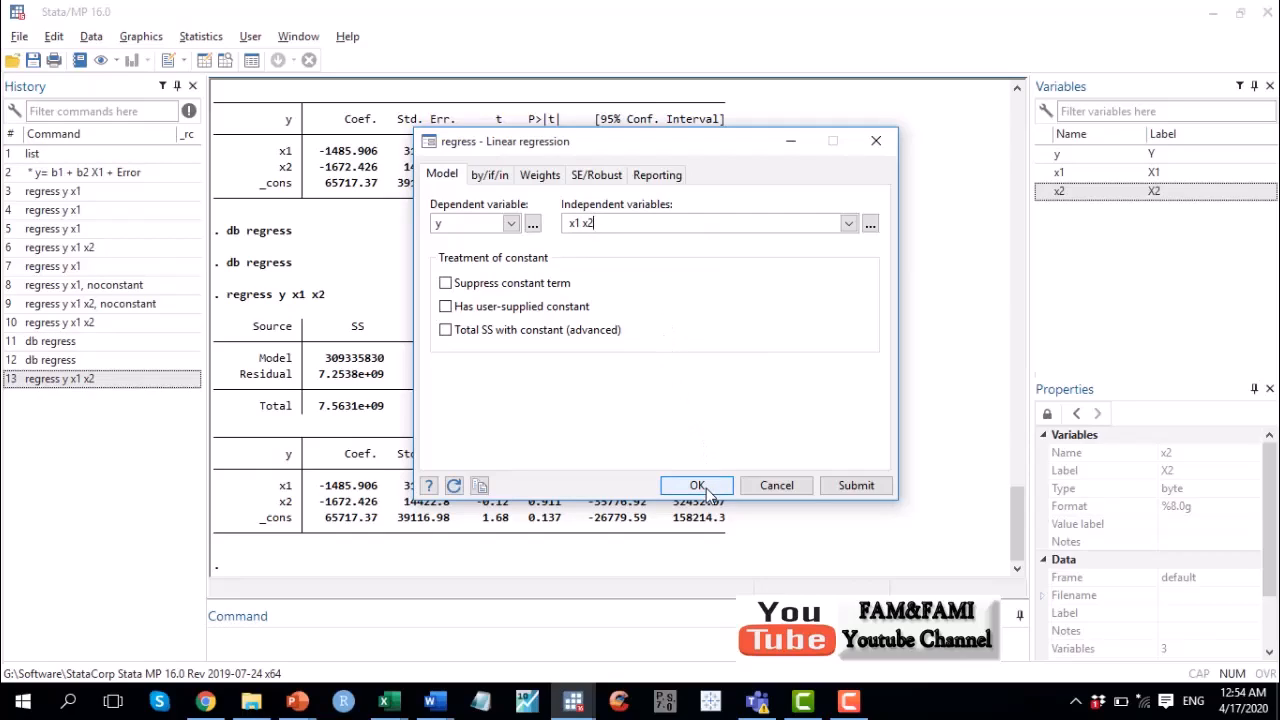
click(857, 486)
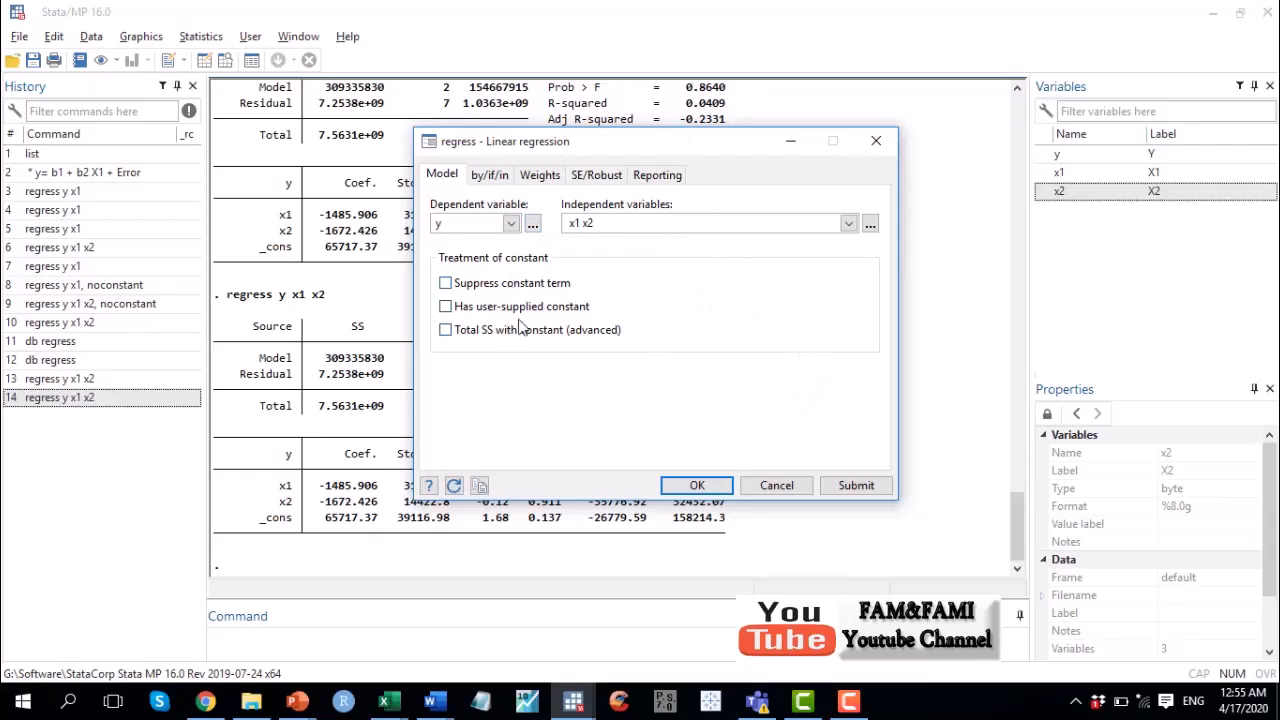
Step: Remove x2 from the independent variables and submit the regression of y on x1 without closing the dialog
key(BackSpace)
key(BackSpace)
key(BackSpace)
click(857, 486)
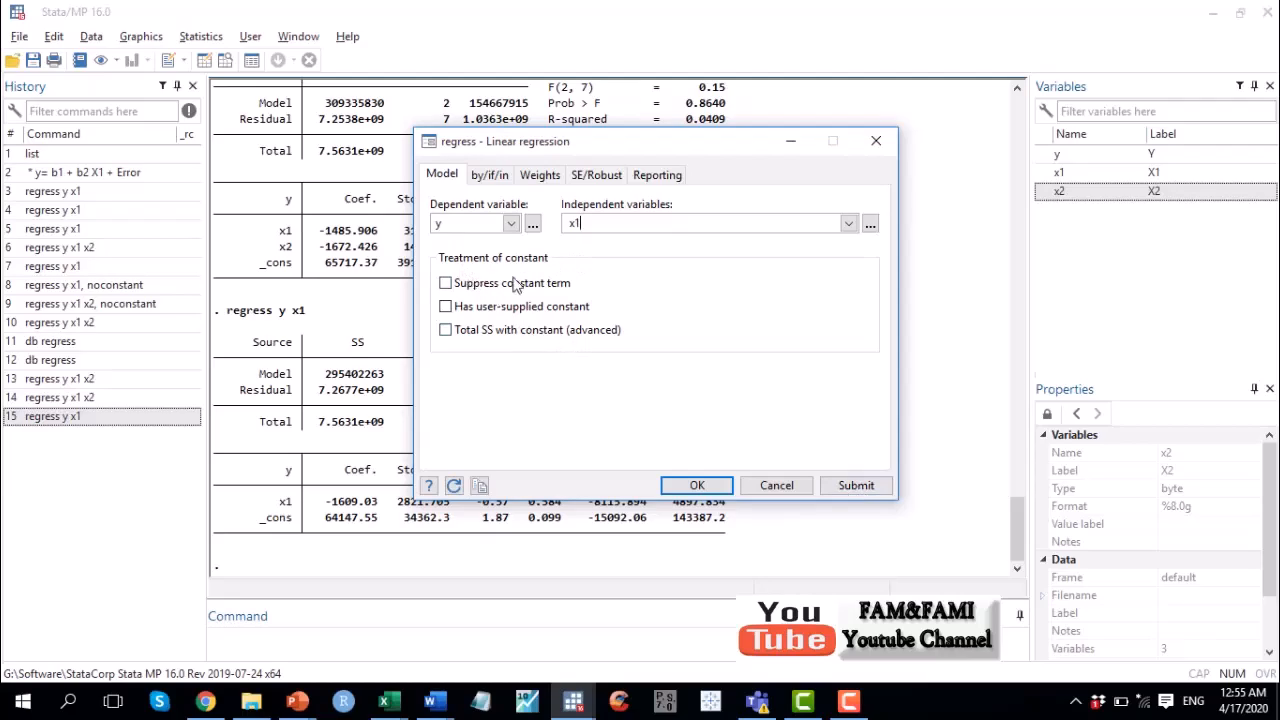
Step: Suppress the constant term, submit the regression of y on x1, and close the Linear regression dialog
click(446, 285)
click(871, 490)
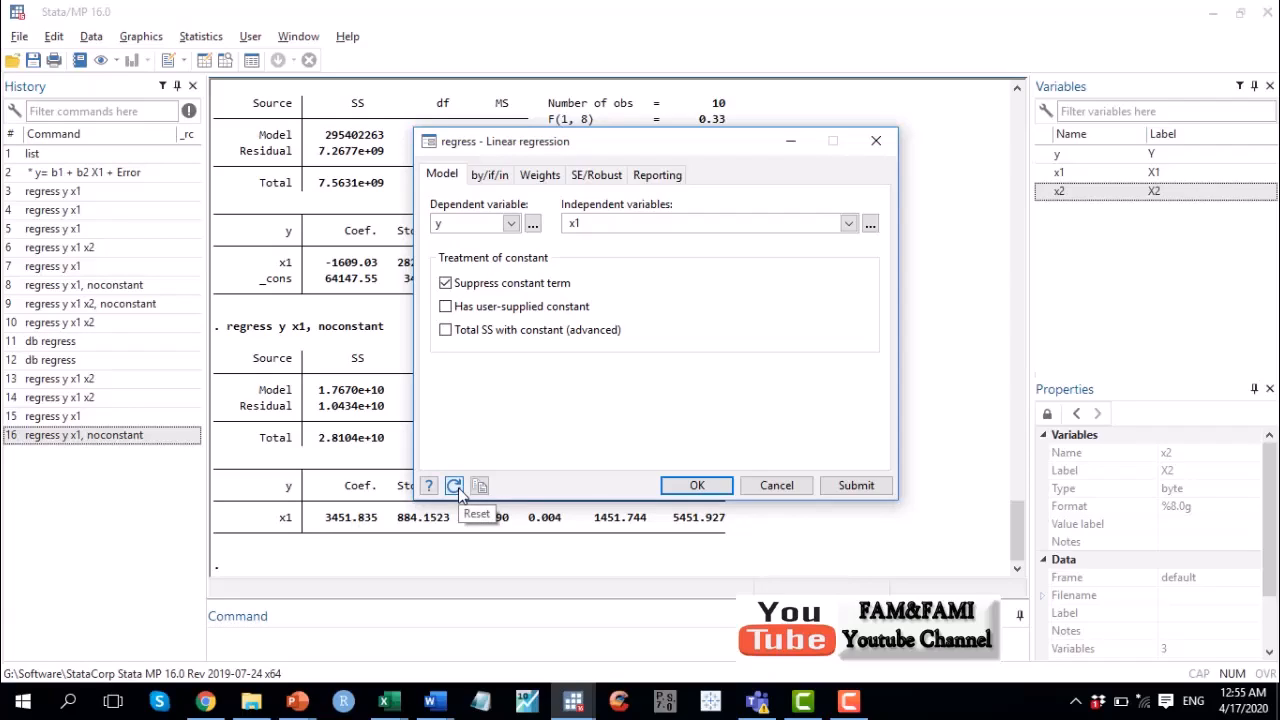
click(777, 485)
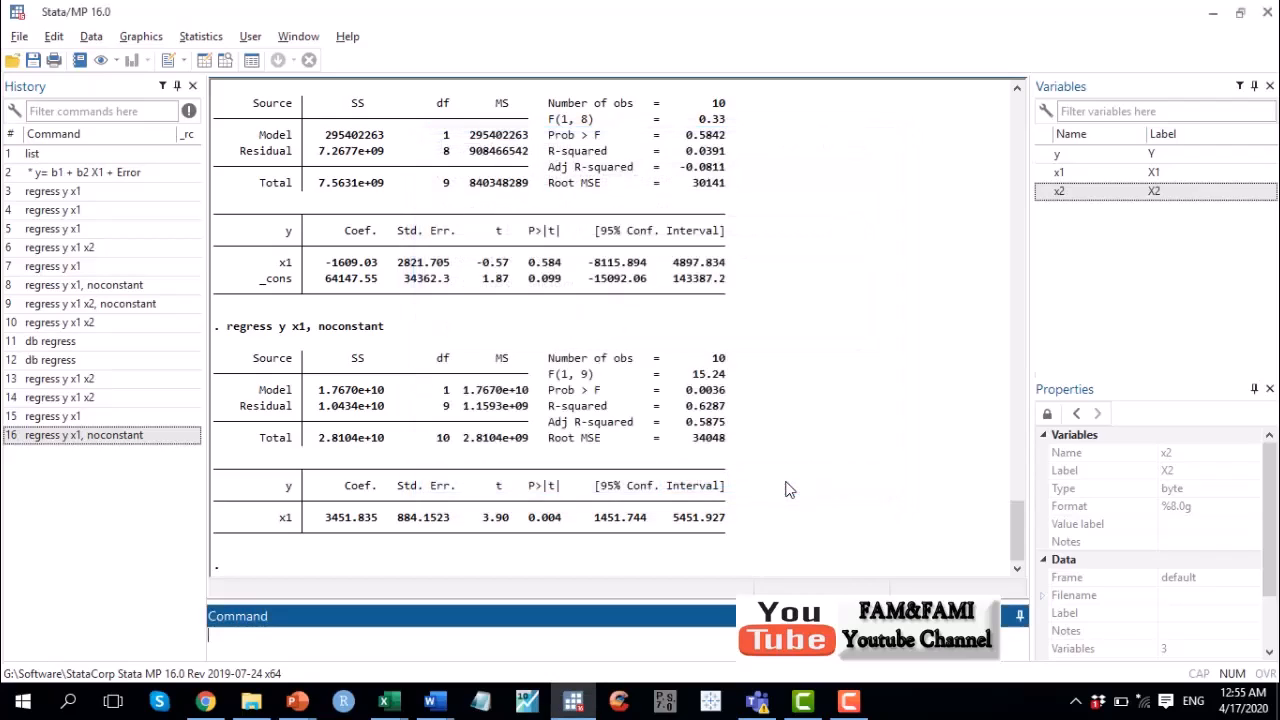